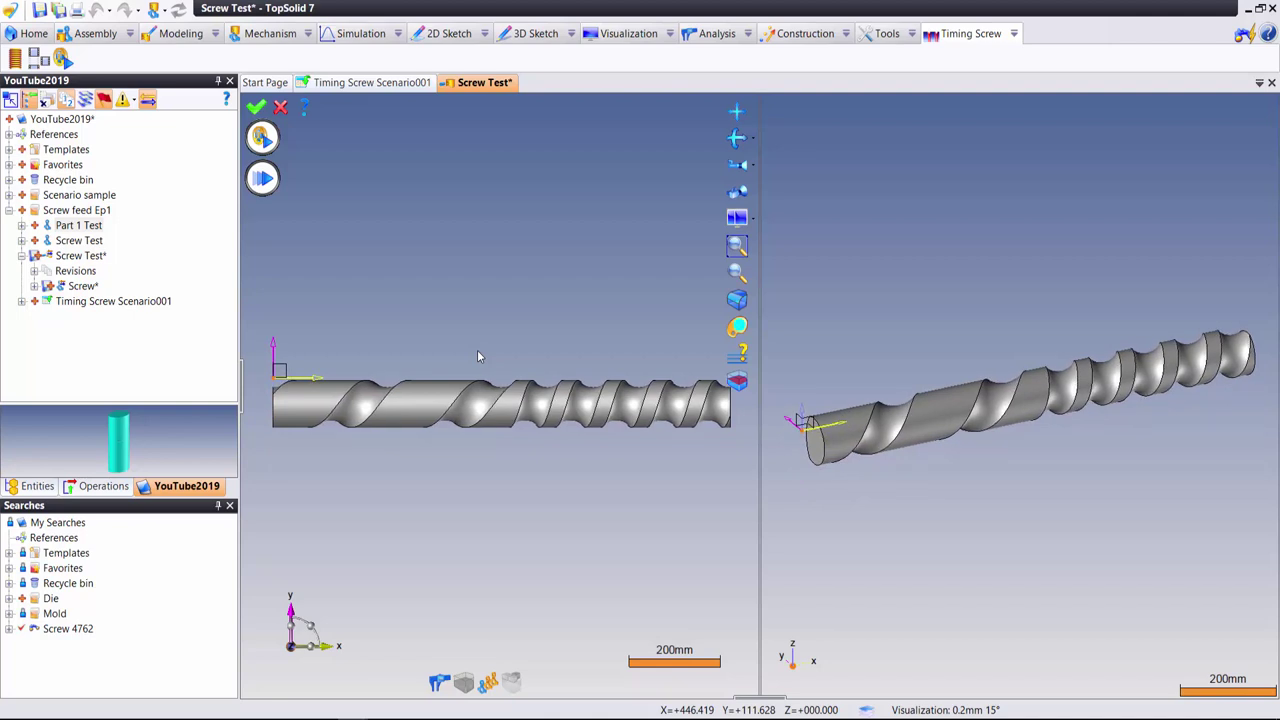
- Validate the simulation to end its playback
left_click(282, 110)
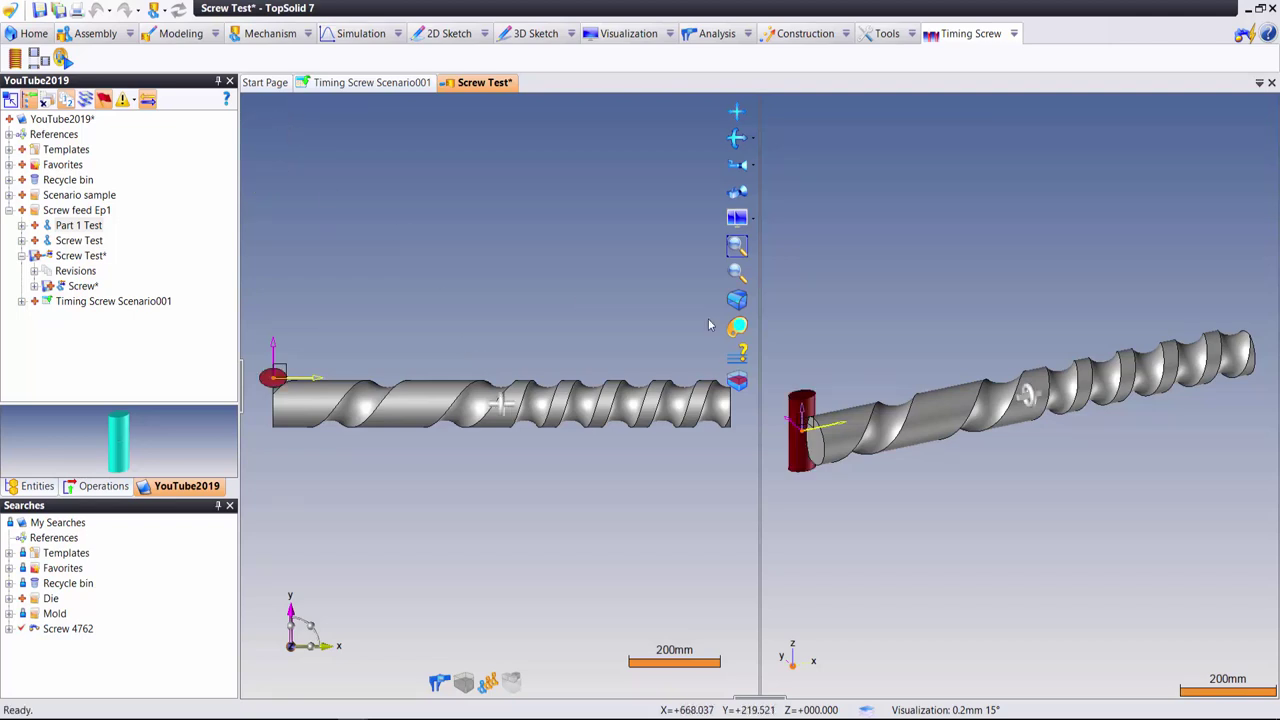
left_click(737, 218)
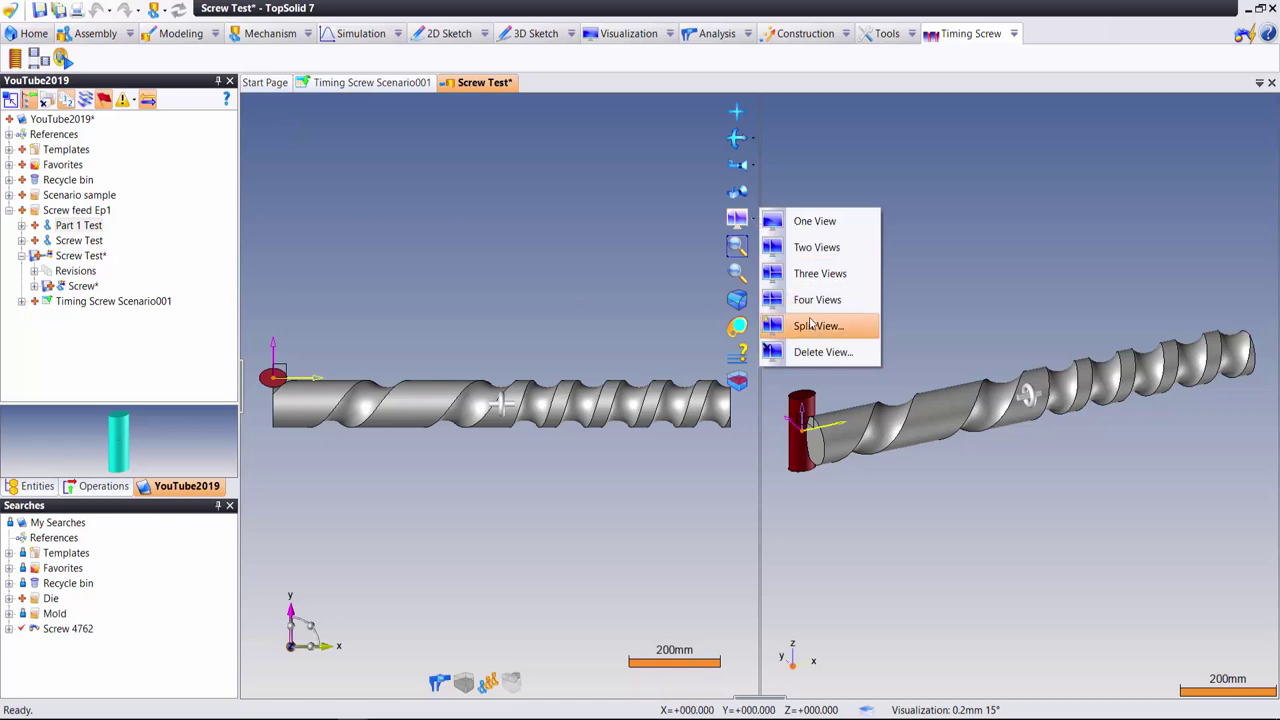
left_click(617, 223)
- Close the Screw Test document, answering the save prompt, then close Timing Screw Scenario001
right_click(507, 87)
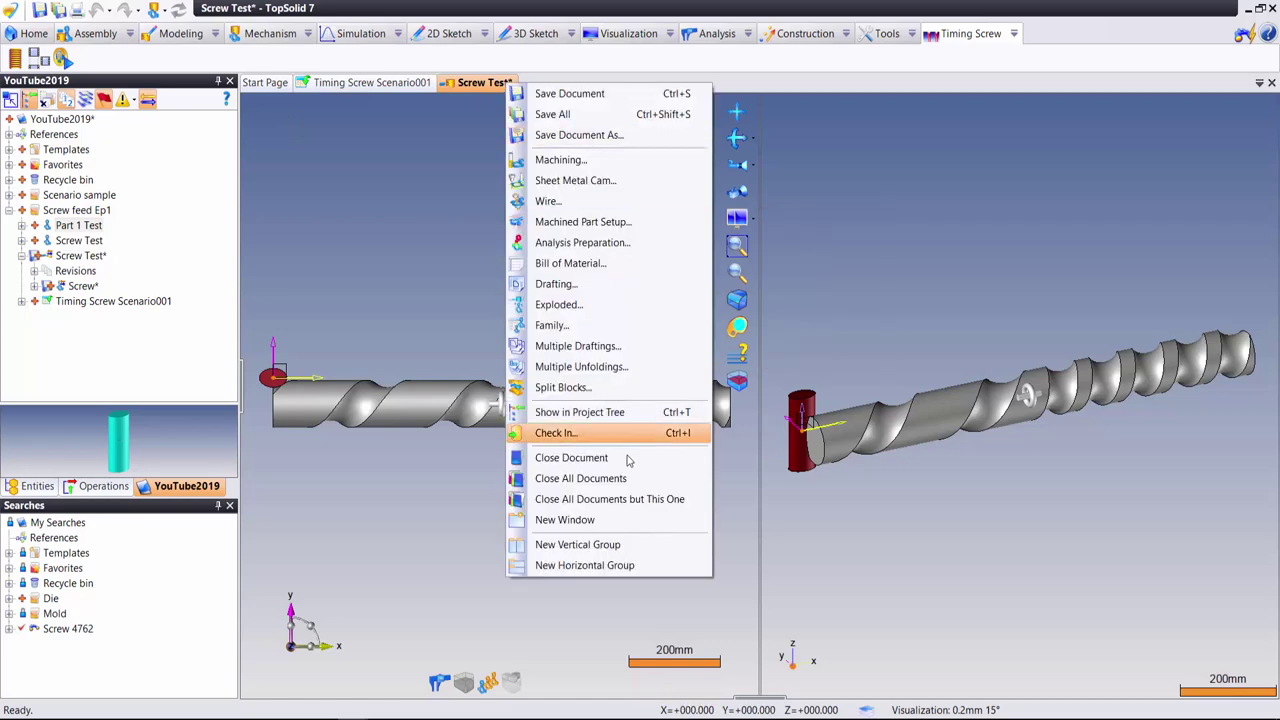
left_click(590, 457)
left_click(643, 406)
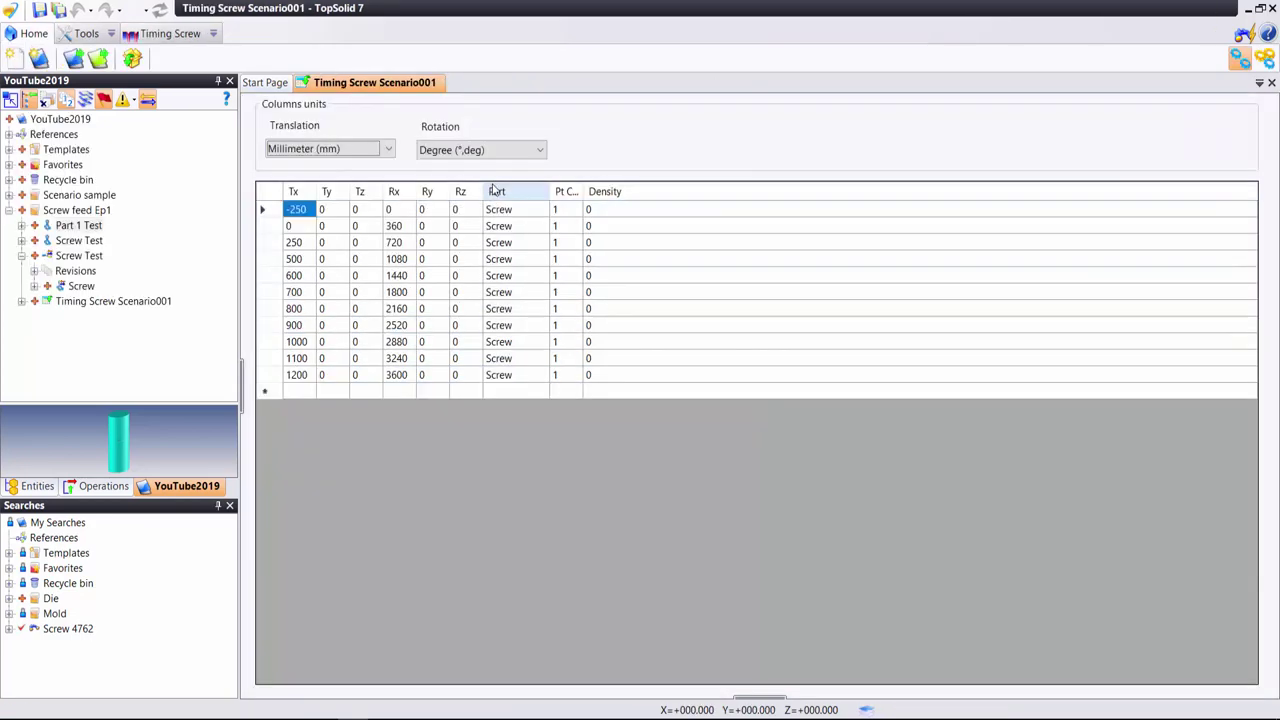
right_click(323, 88)
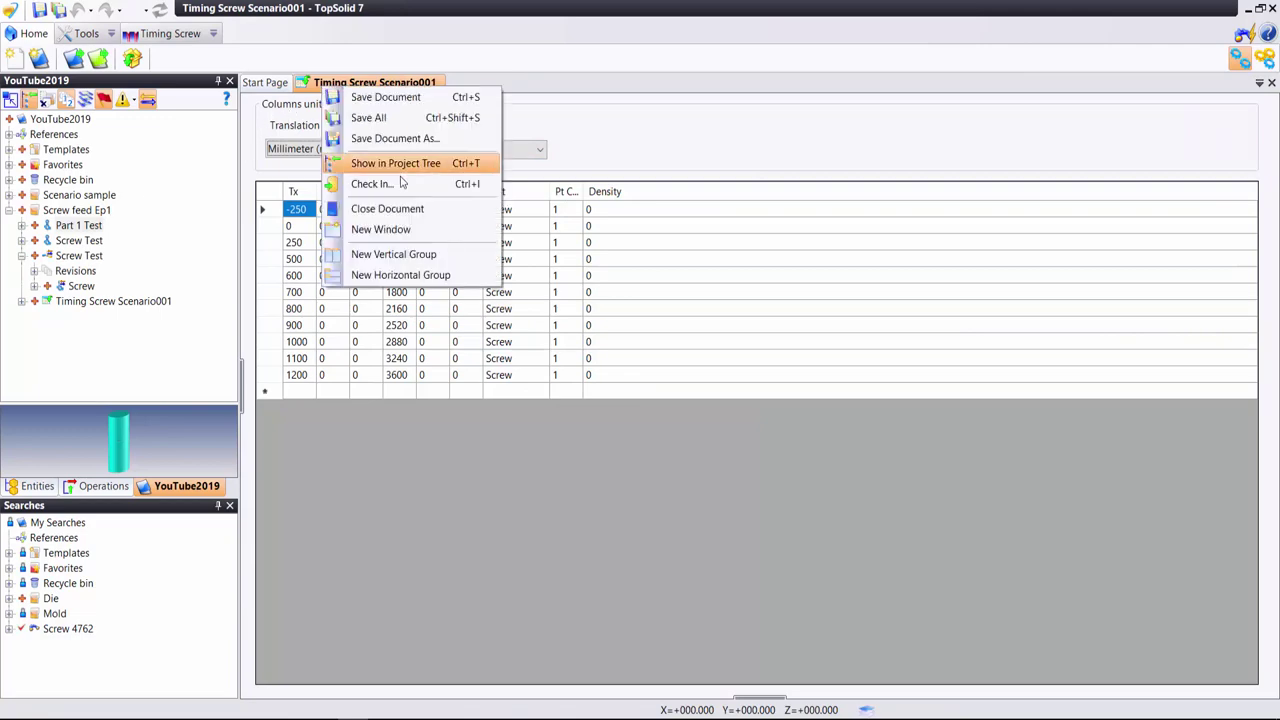
left_click(386, 211)
left_click(66, 213)
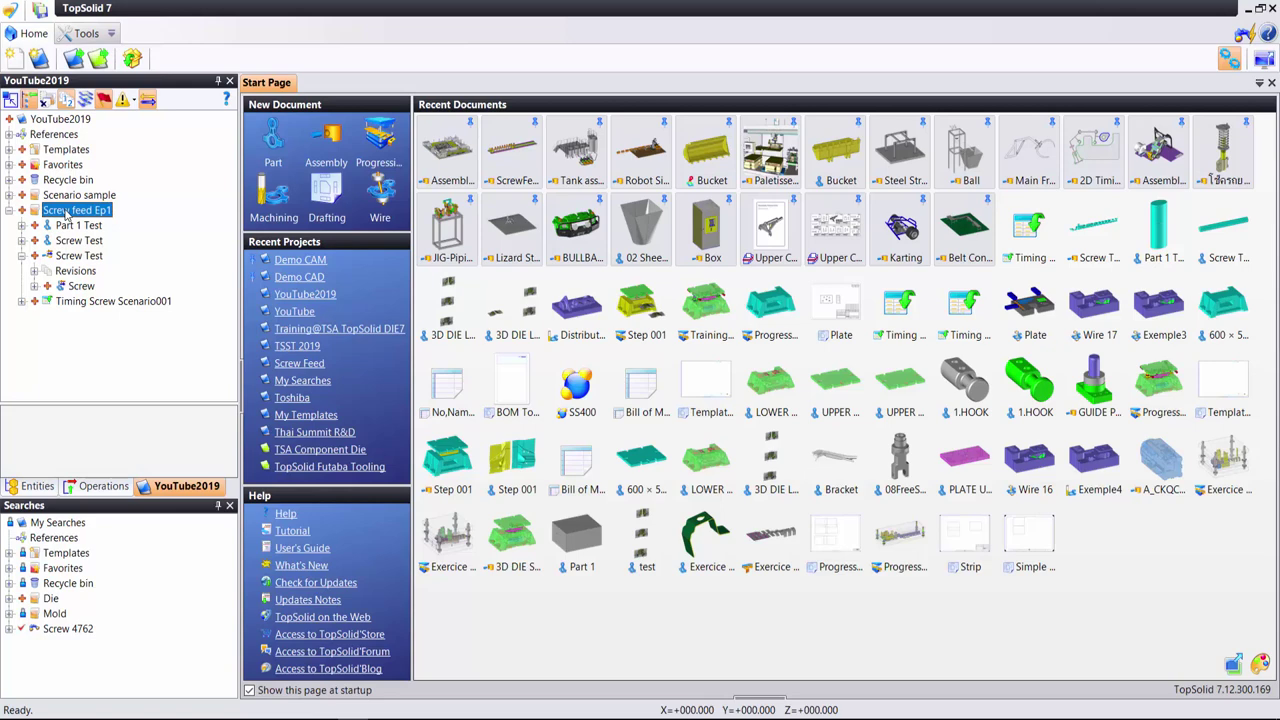
- Create a new part in Screw feed Ep1 from the Blank Template
right_click(66, 213)
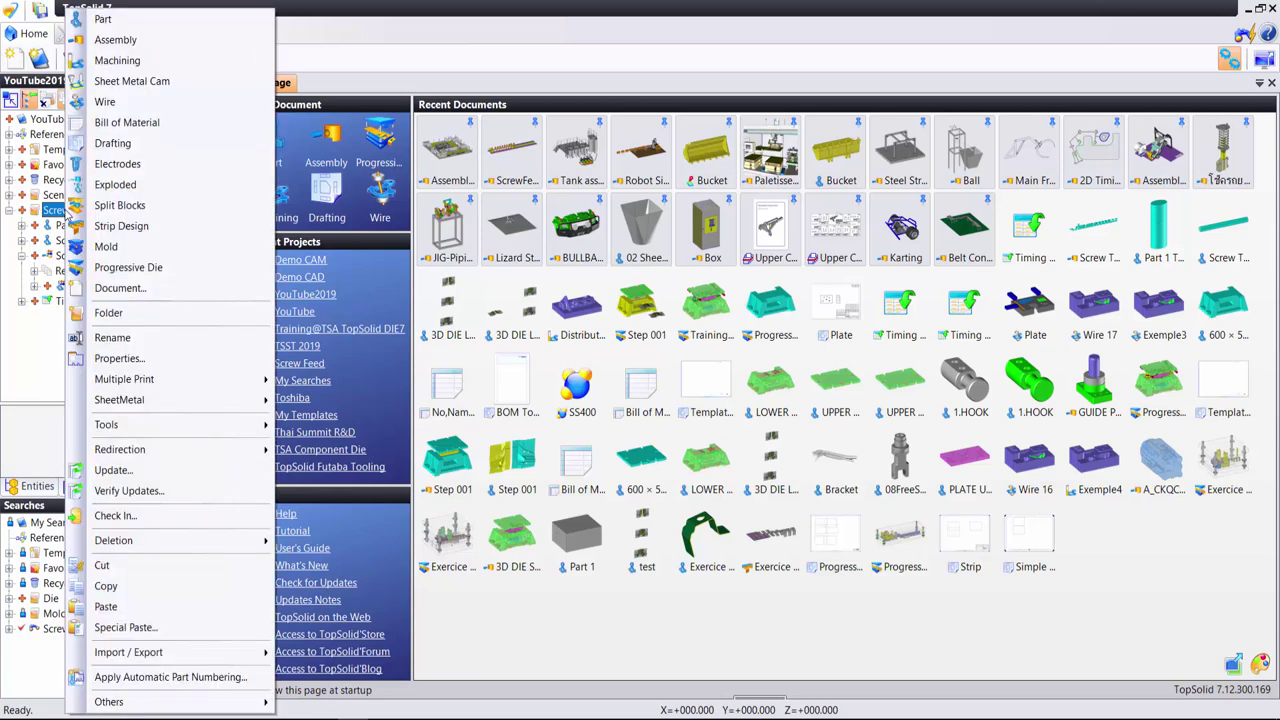
left_click(115, 22)
double_click(386, 393)
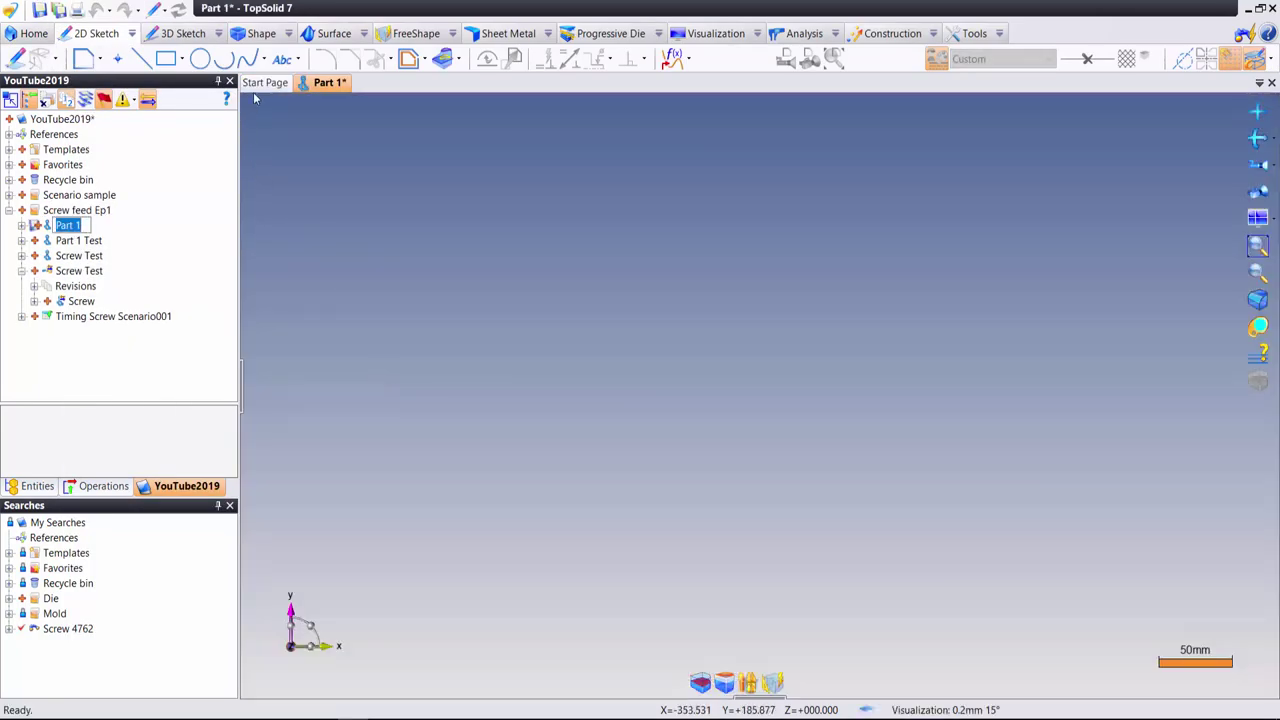
- Start a sketch and draw an ellipse centred on the origin
right_click(597, 258)
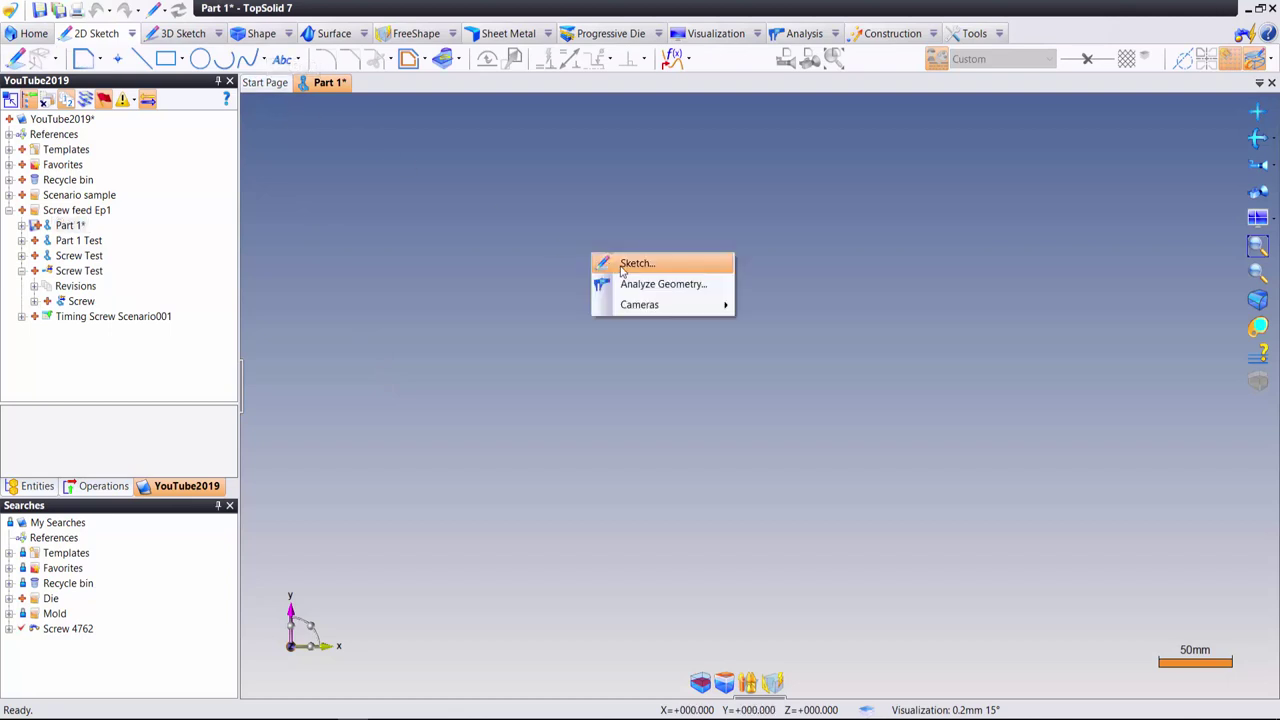
left_click(636, 264)
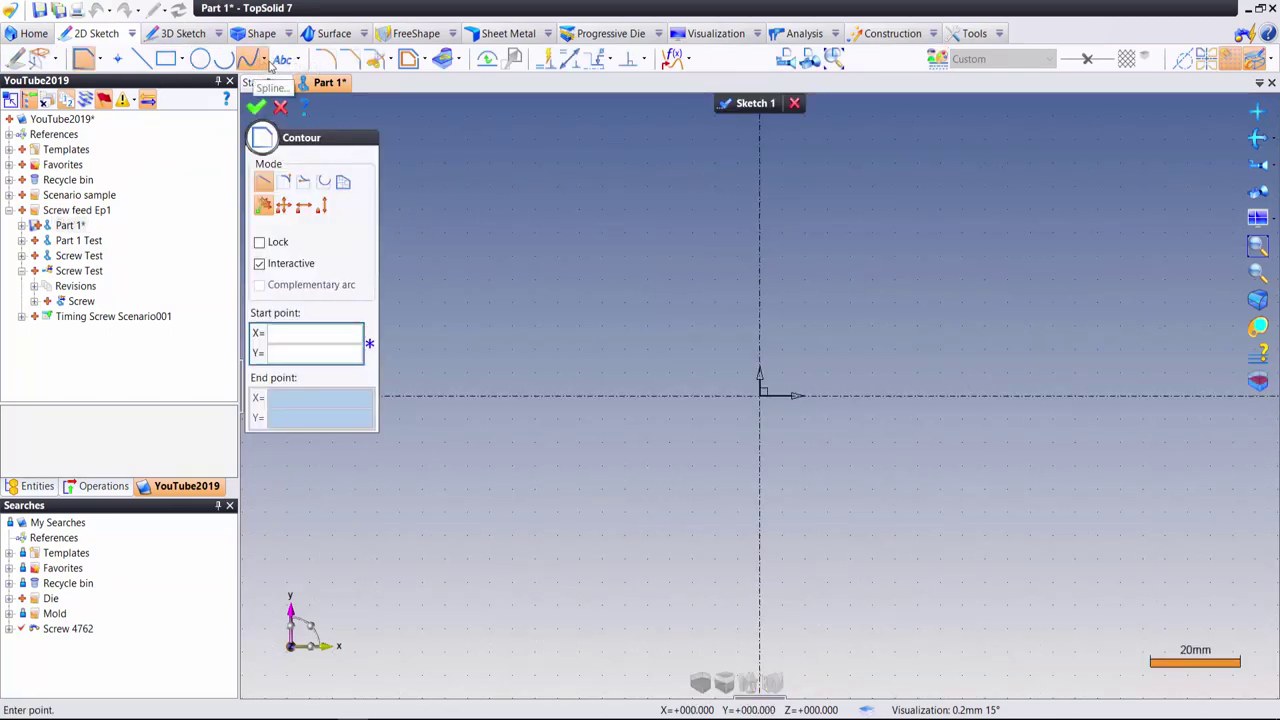
left_click(266, 62)
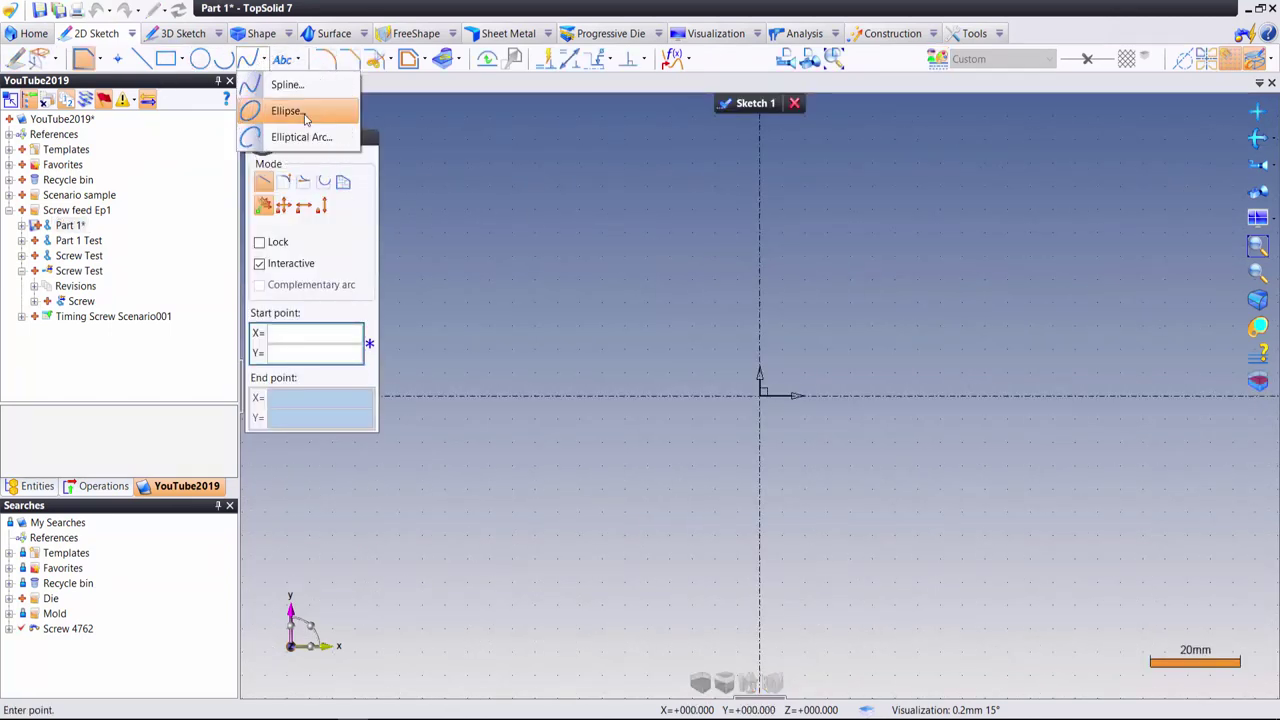
left_click(296, 111)
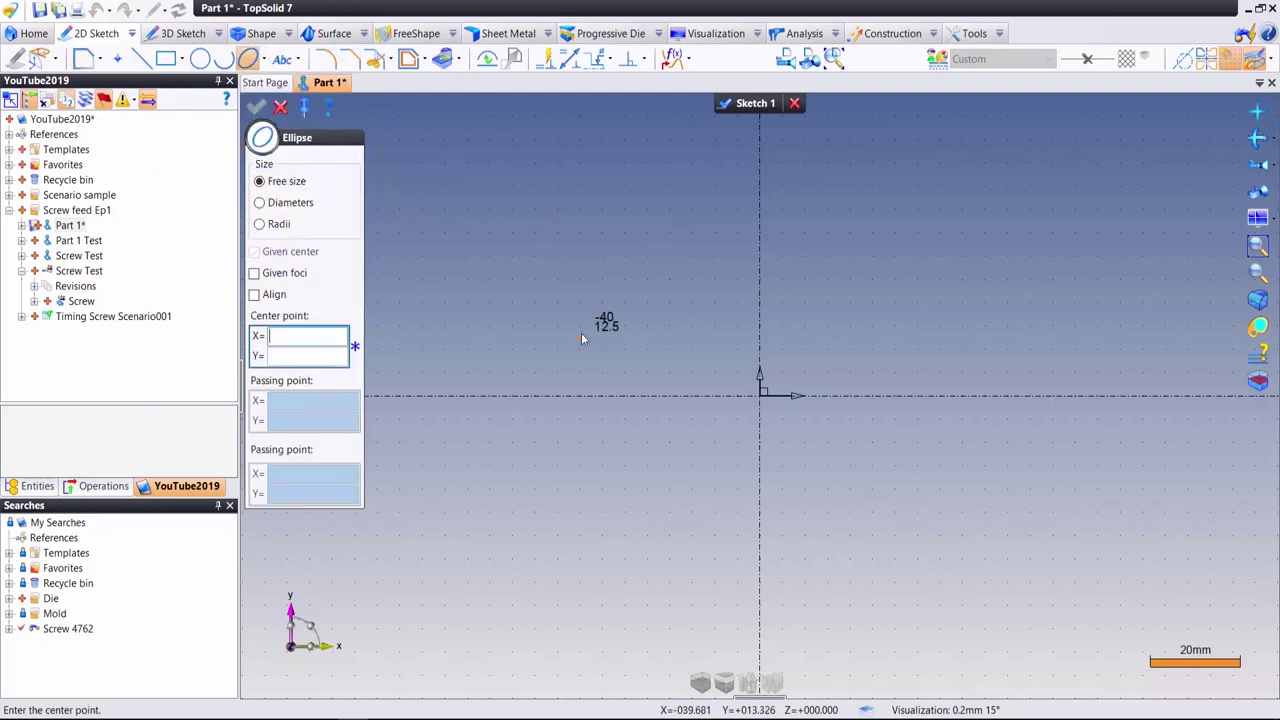
left_click(760, 394)
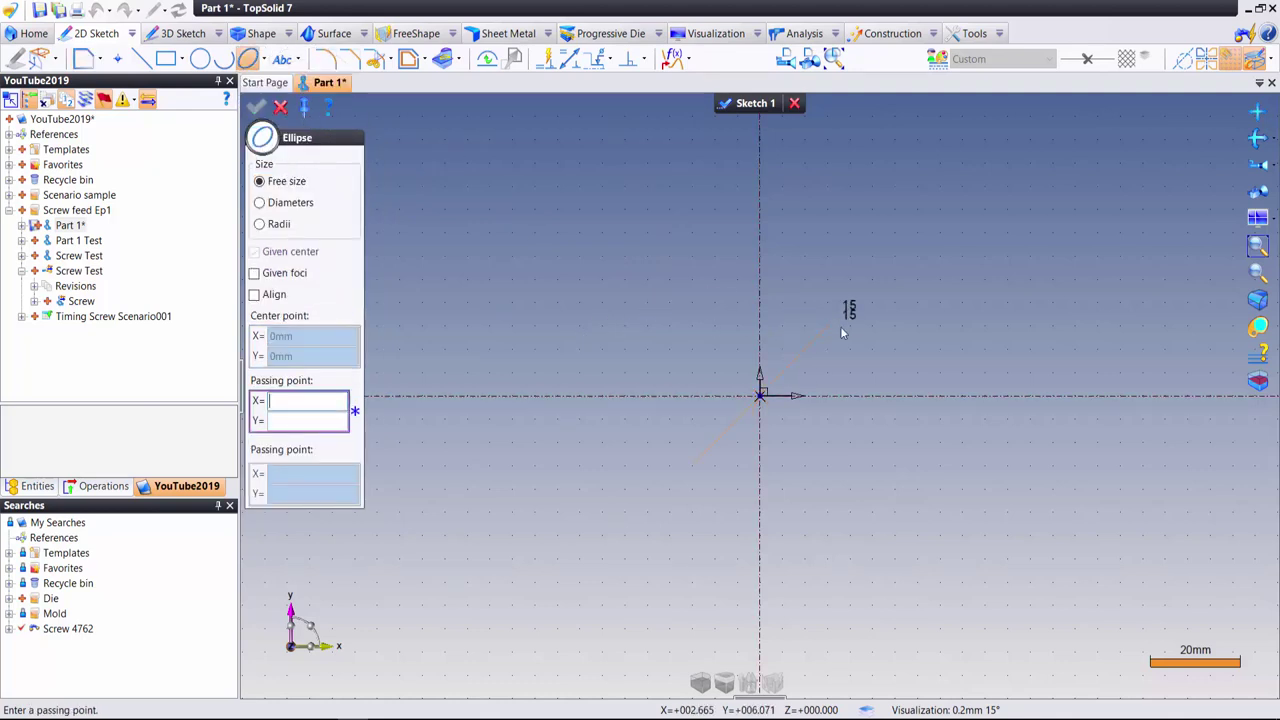
left_click(906, 395)
left_click(760, 302)
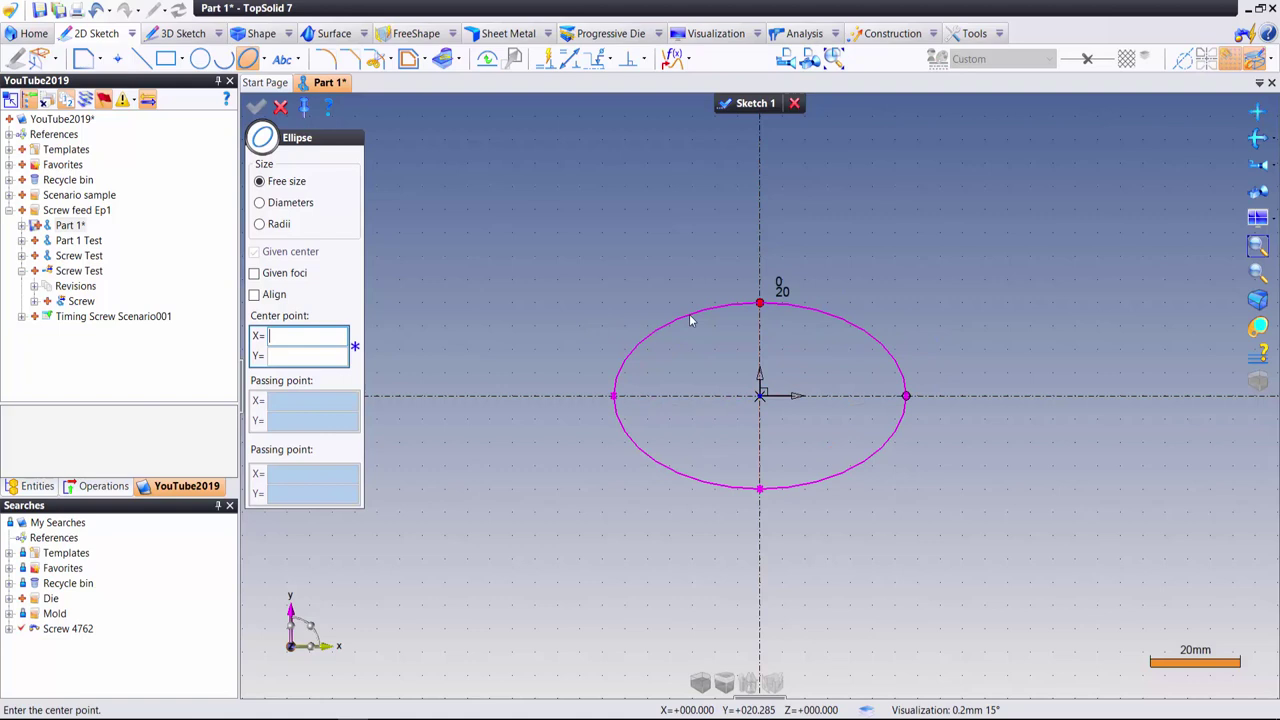
left_click(281, 107)
- Dimension the ellipse 60 wide between its side vertices and 40 tall between top and bottom
right_click(479, 260)
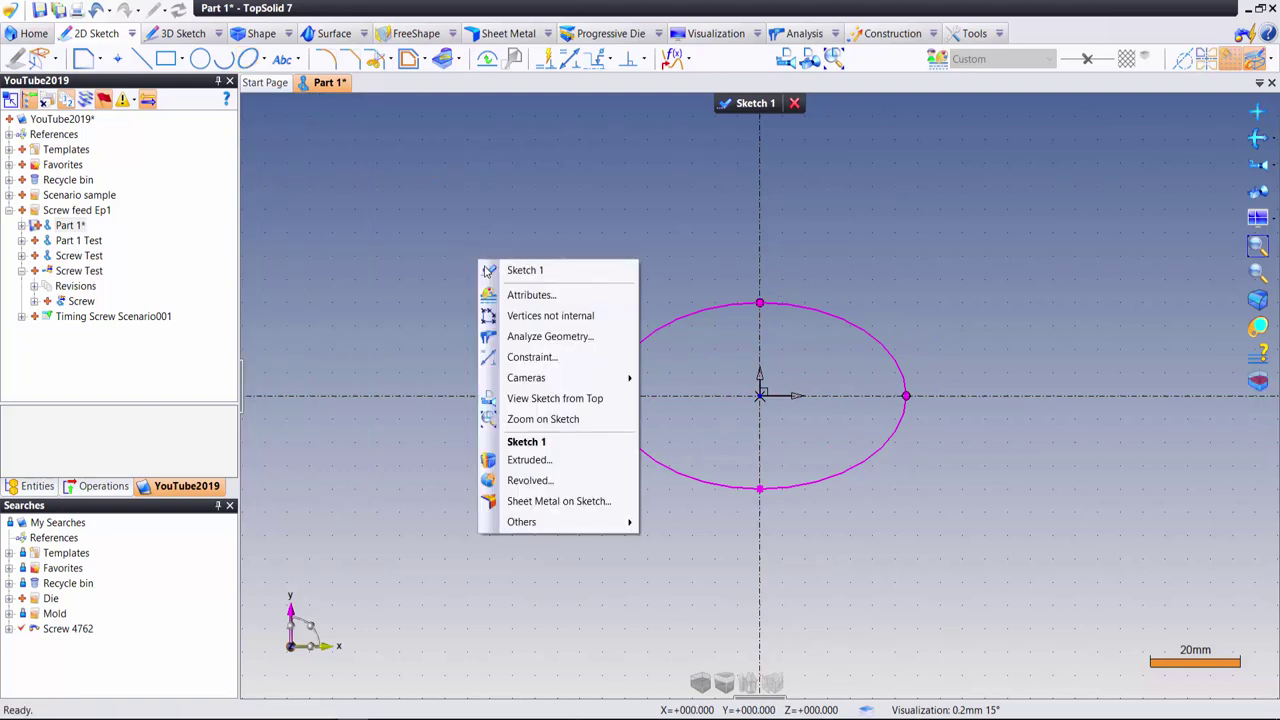
left_click(565, 358)
left_click(613, 396)
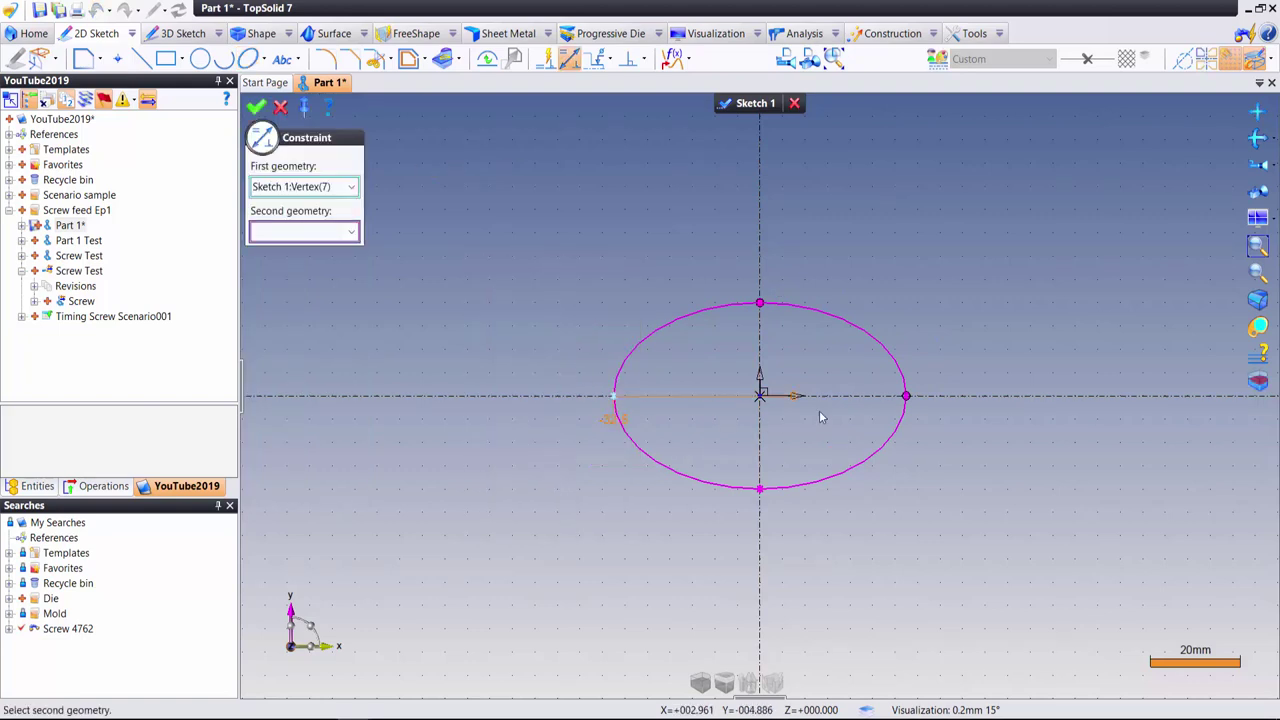
left_click(906, 396)
left_click(802, 536)
type("6")
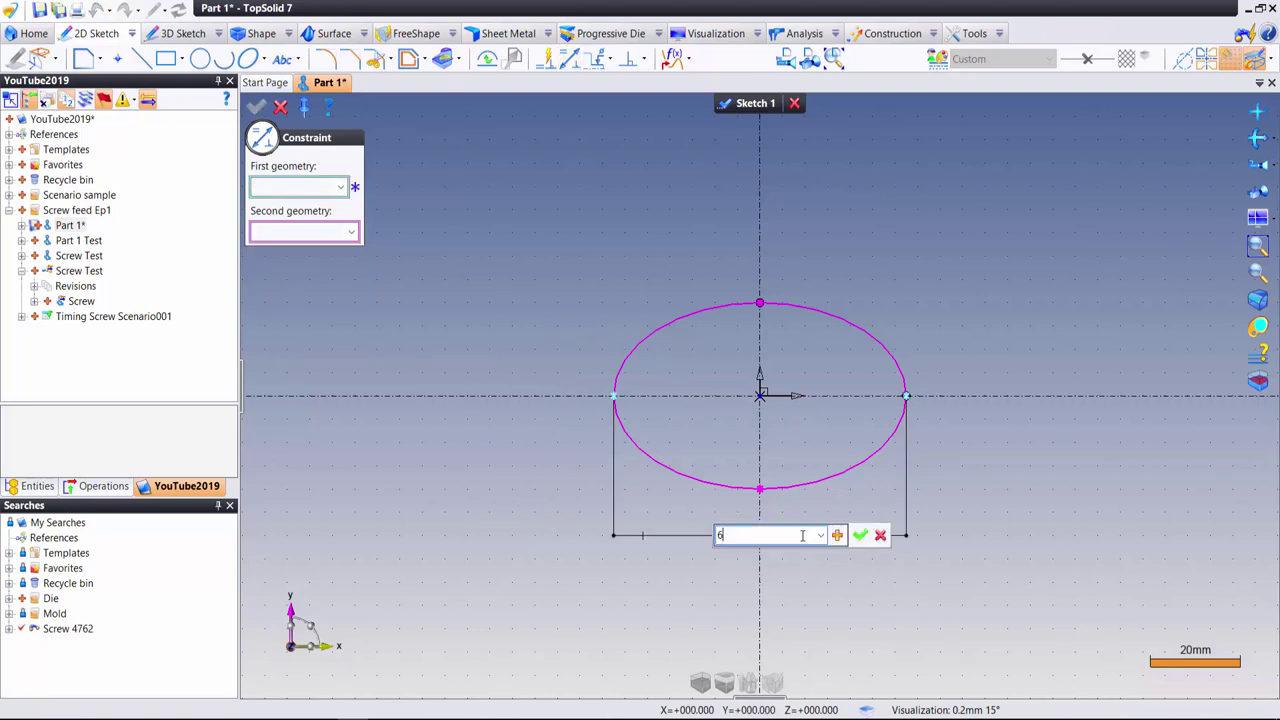
type("0")
key("Return")
left_click(761, 310)
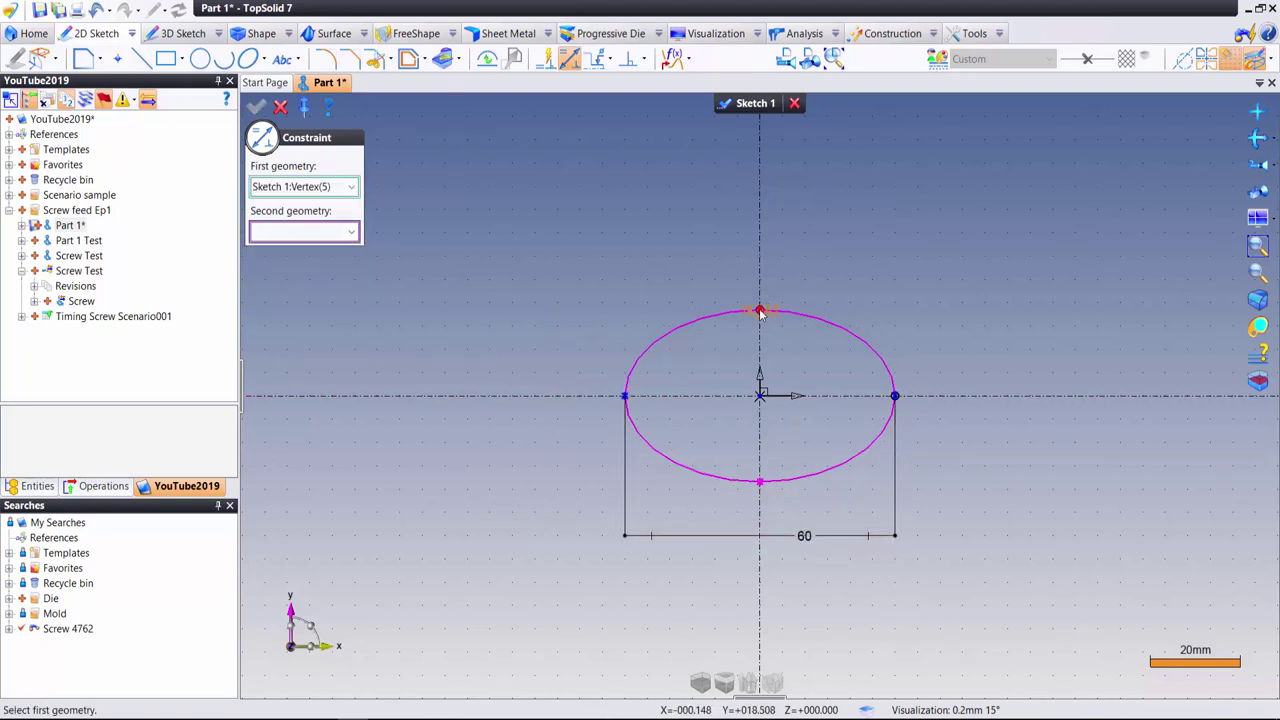
left_click(761, 487)
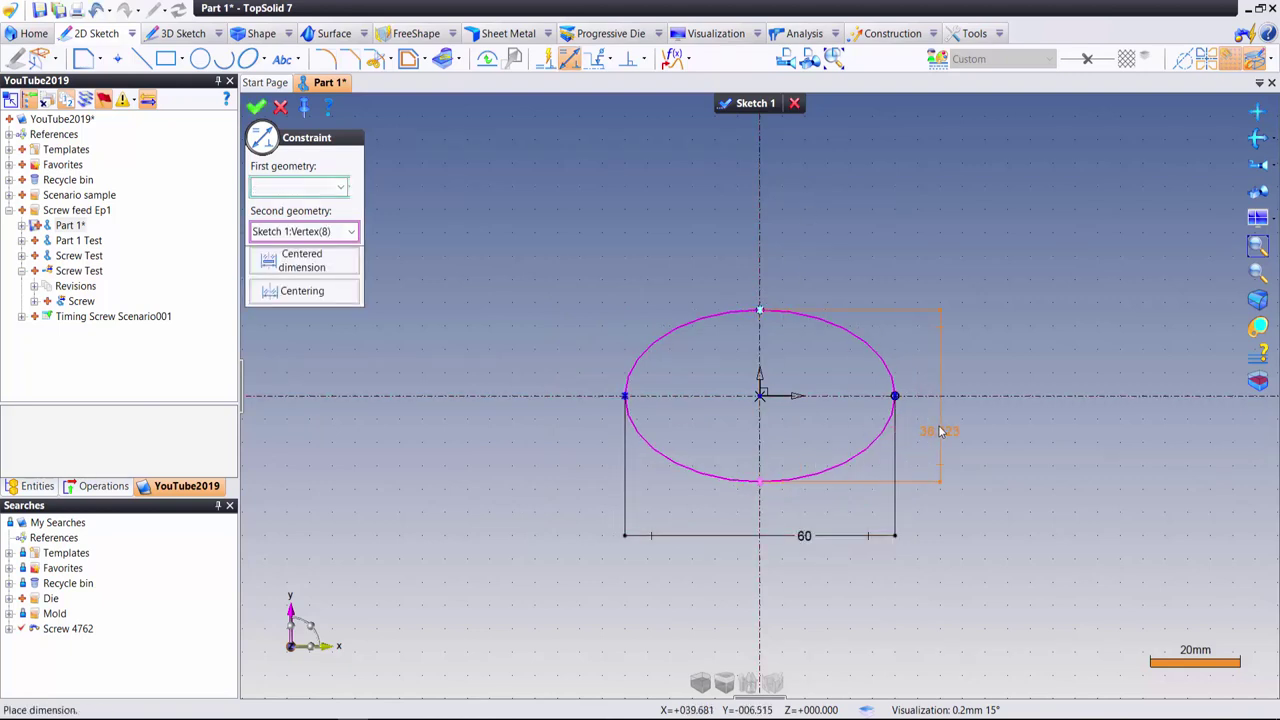
left_click(940, 430)
type("40")
key("Return")
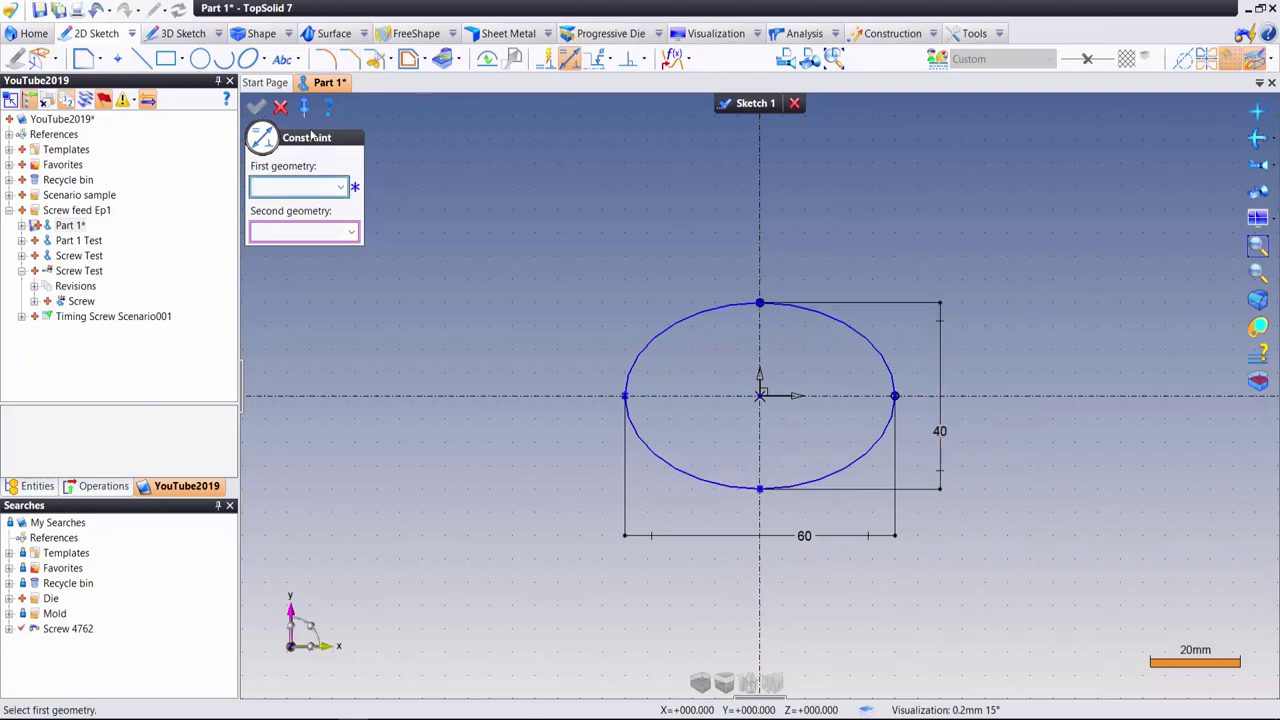
left_click(281, 108)
right_click(516, 246)
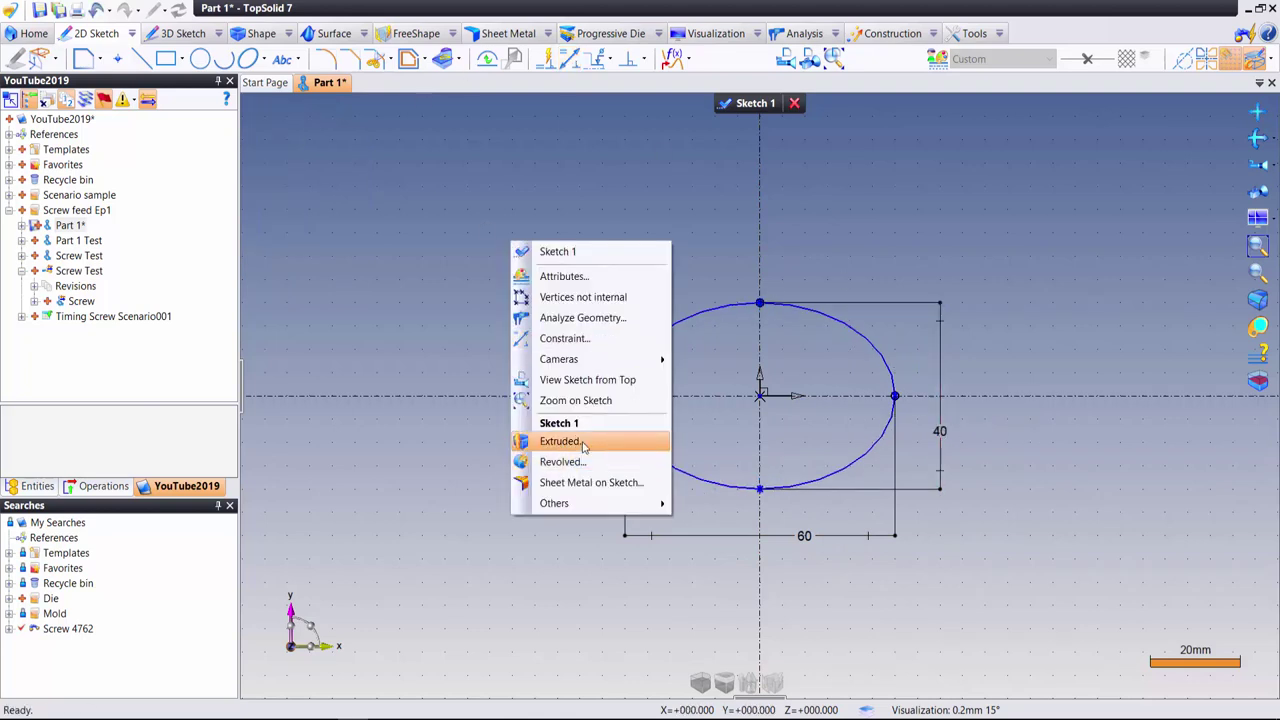
- Extrude the ellipse sketch 160 mm, centred on the sketch plane
left_click(584, 443)
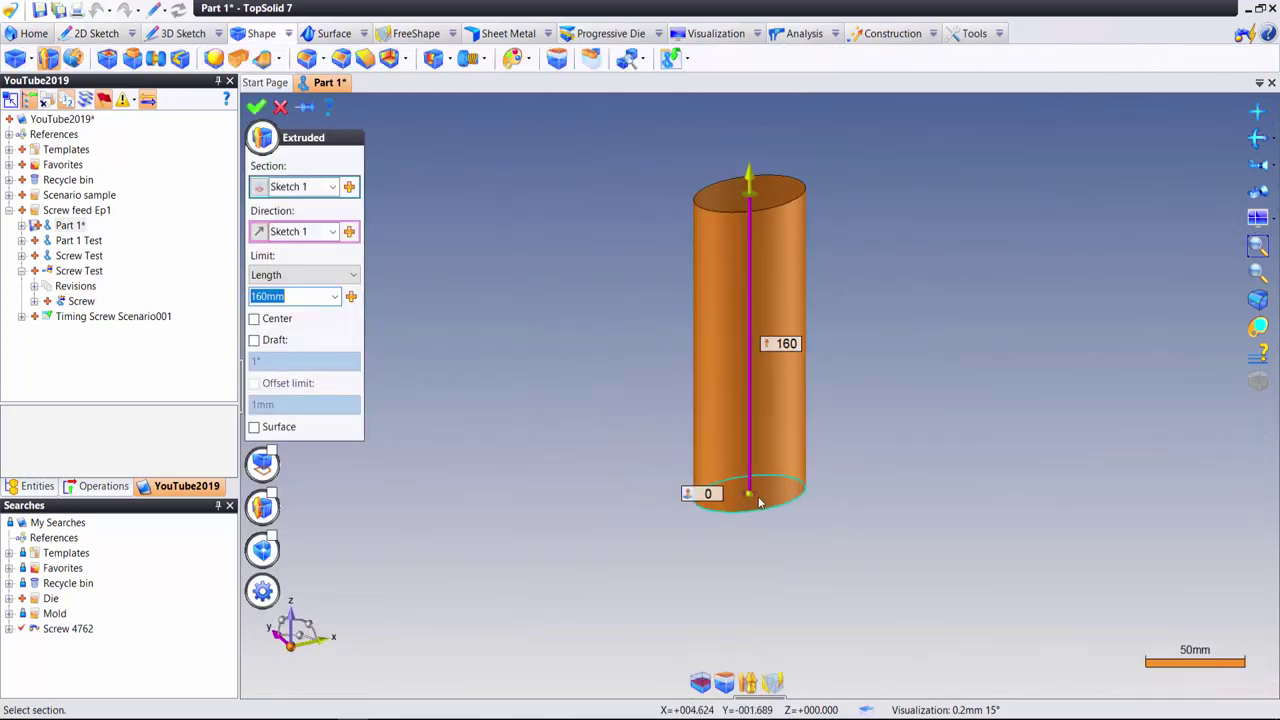
key("Tab")
key("space")
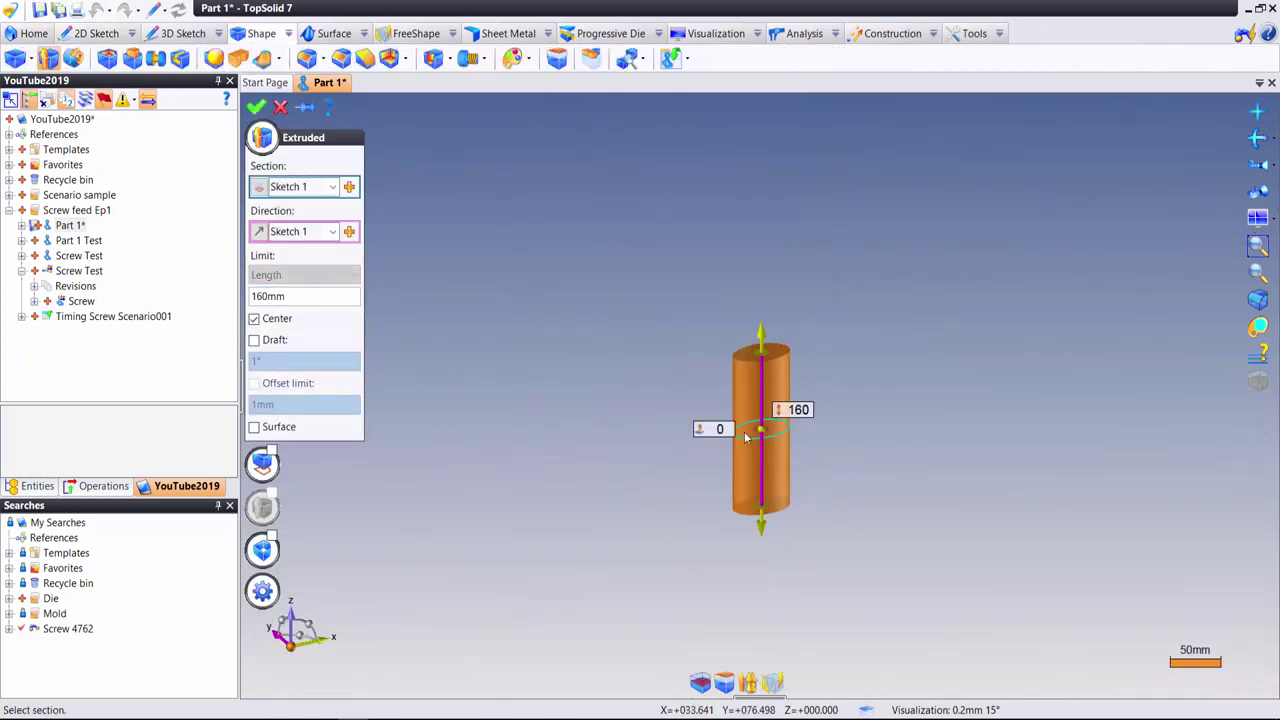
left_click(256, 110)
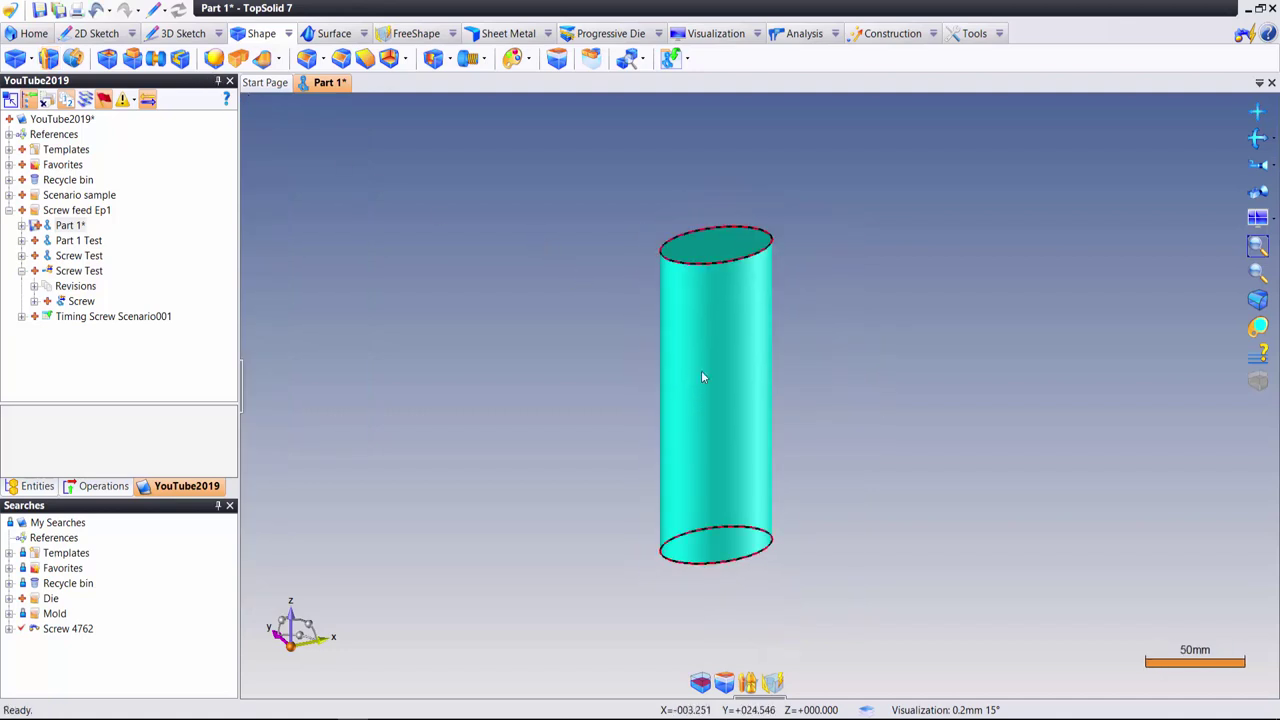
left_click(706, 376)
left_click(78, 227)
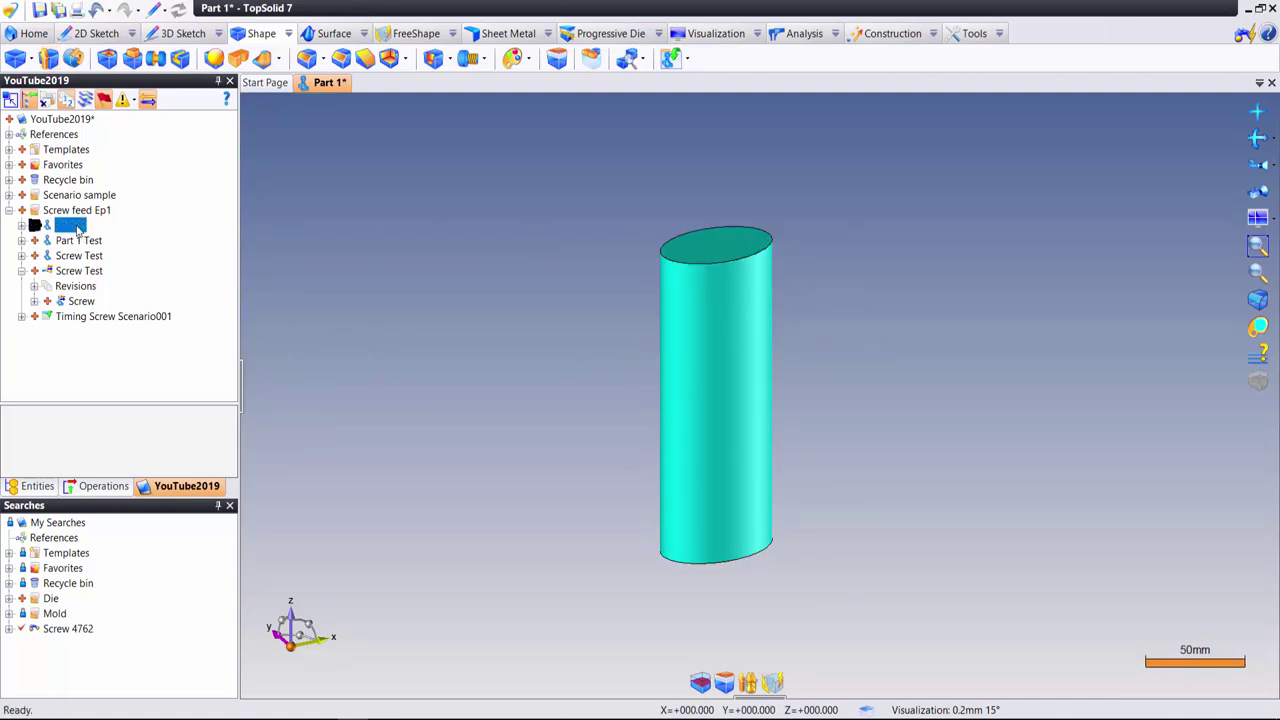
- Add a Blank Template part to Screw feed Ep1 and name it Screw
left_click(96, 212)
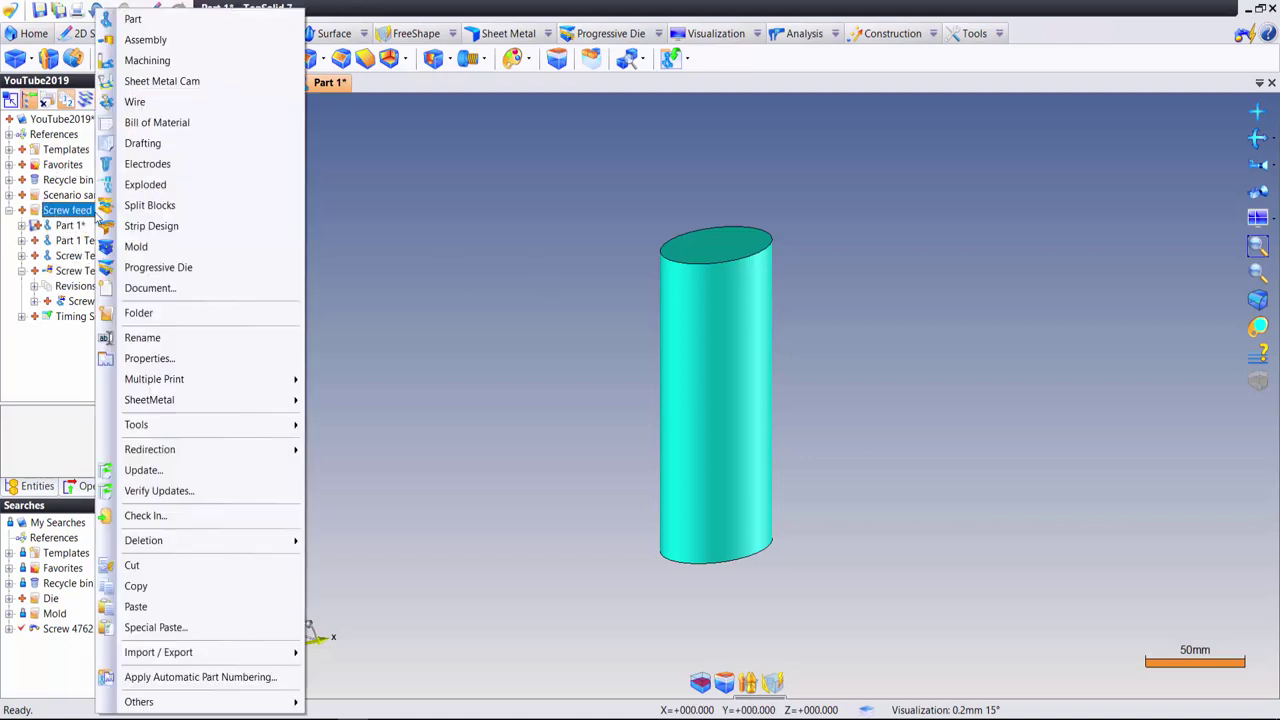
right_click(96, 212)
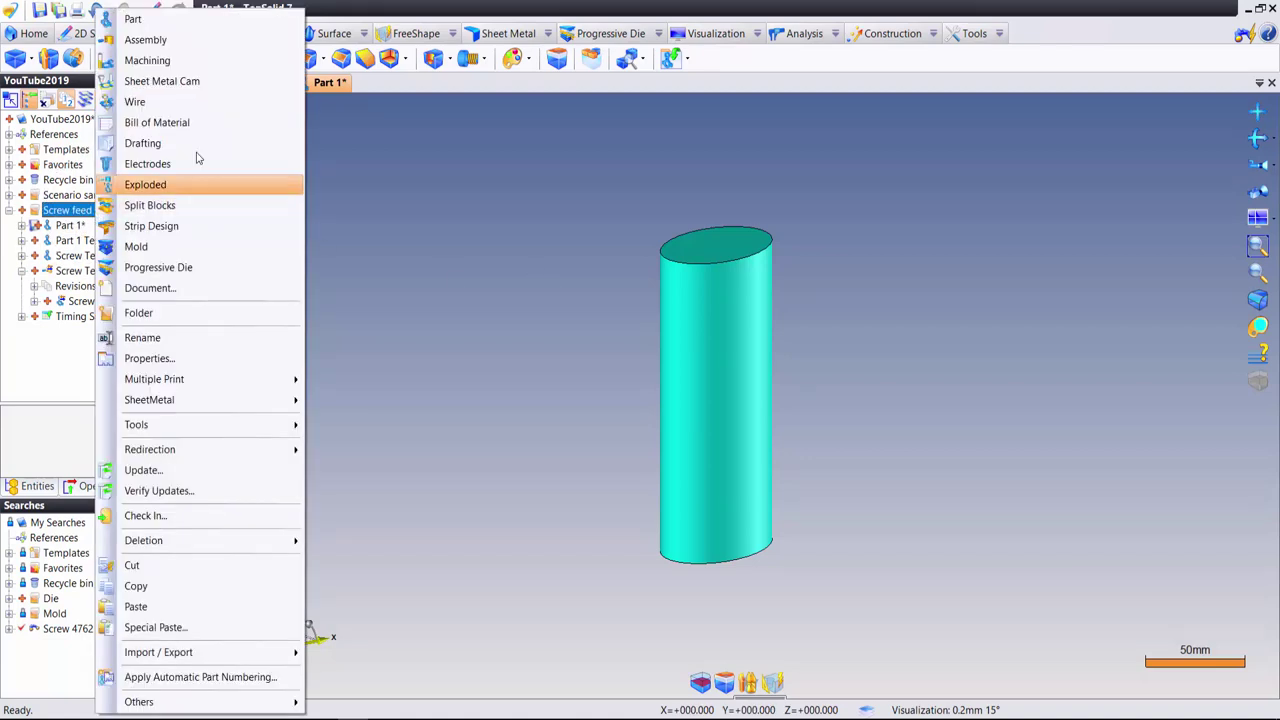
left_click(153, 22)
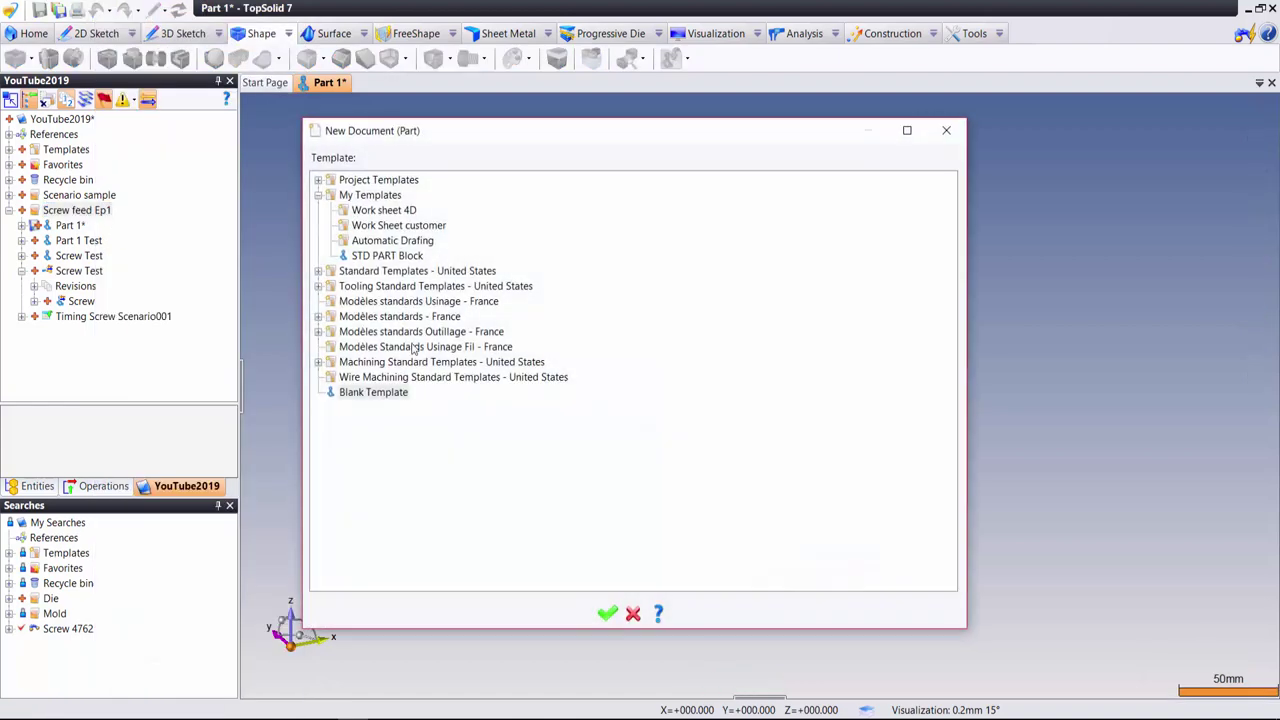
double_click(385, 393)
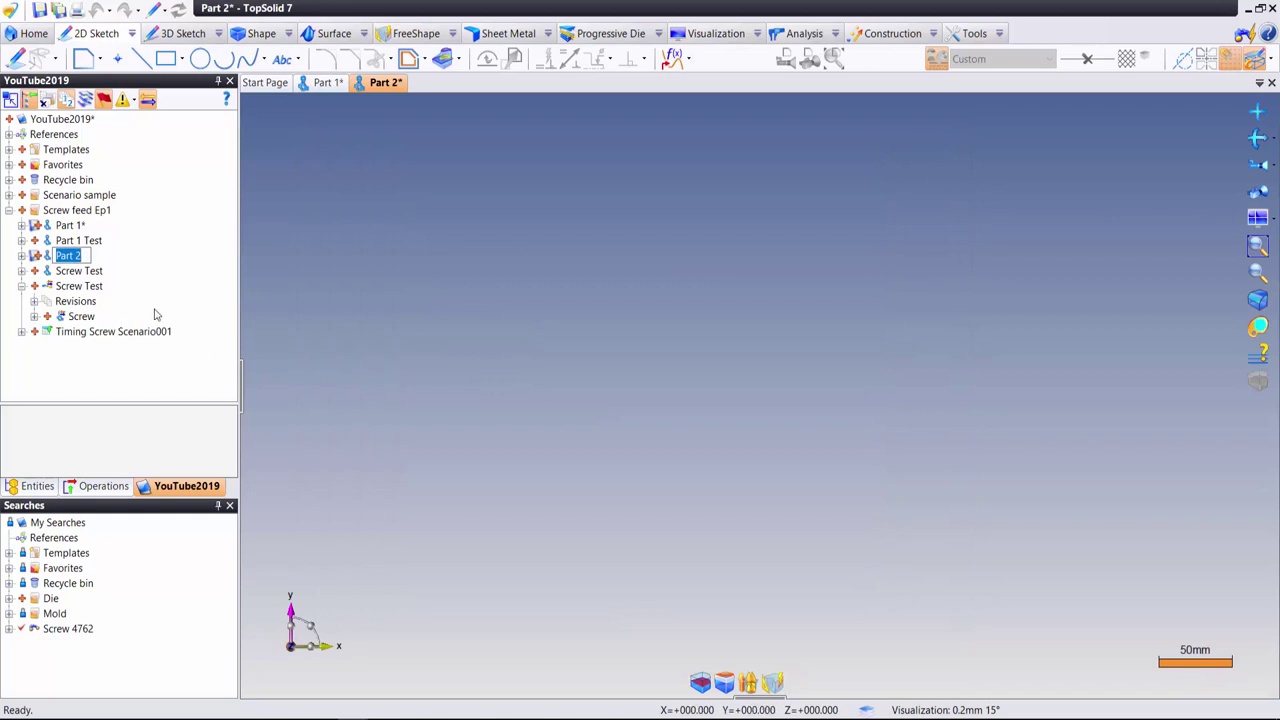
type("Screw")
key("Return")
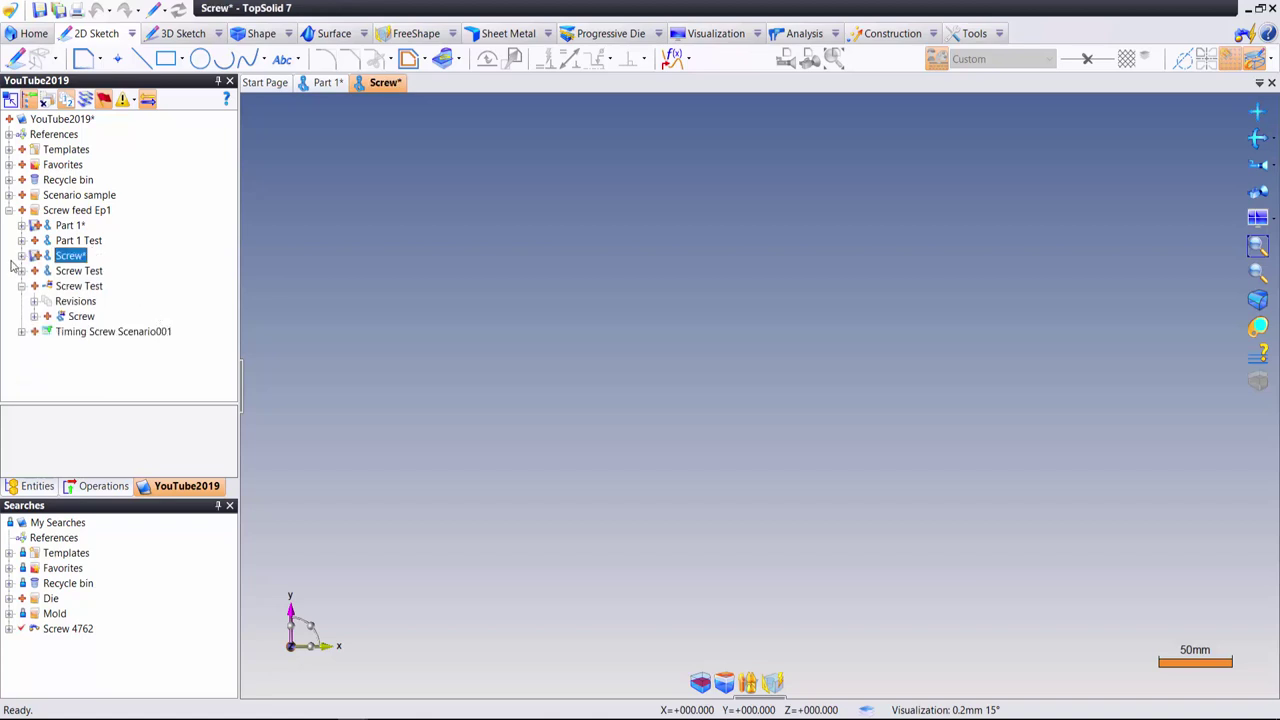
- Create a cylinder of 100 mm diameter and 1000 mm length along the Absolute X axis
left_click(270, 36)
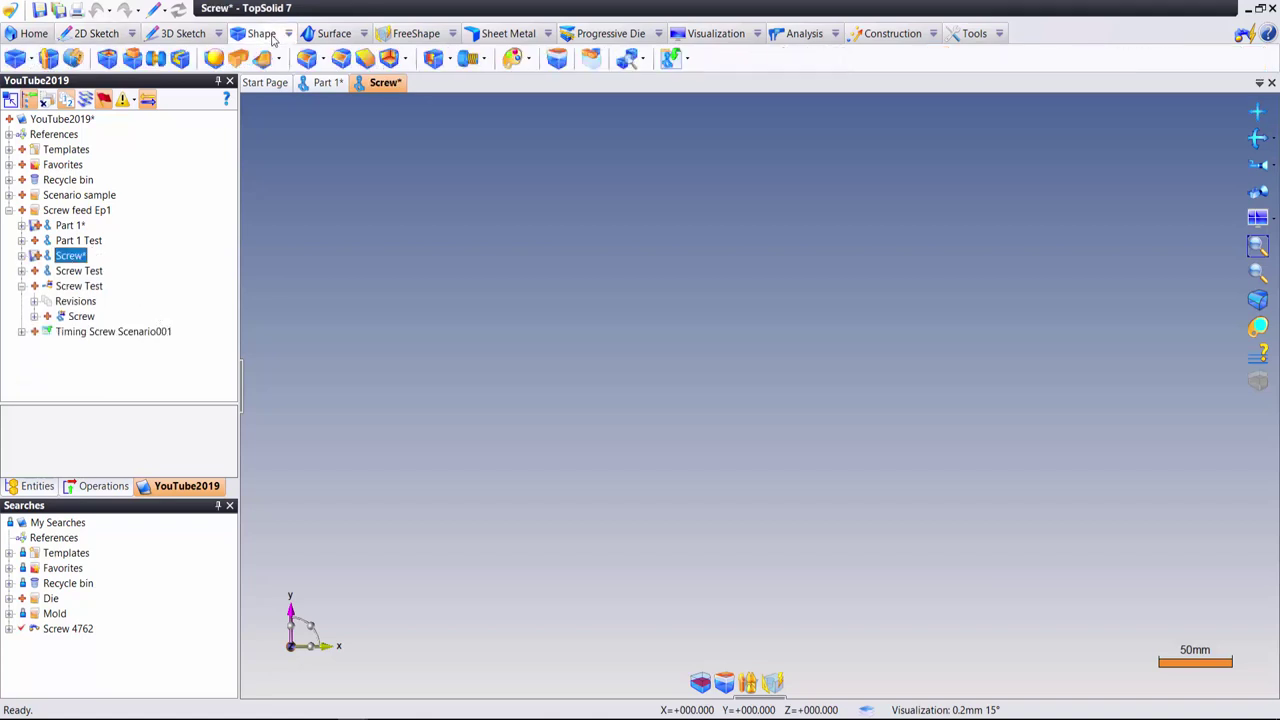
left_click(32, 62)
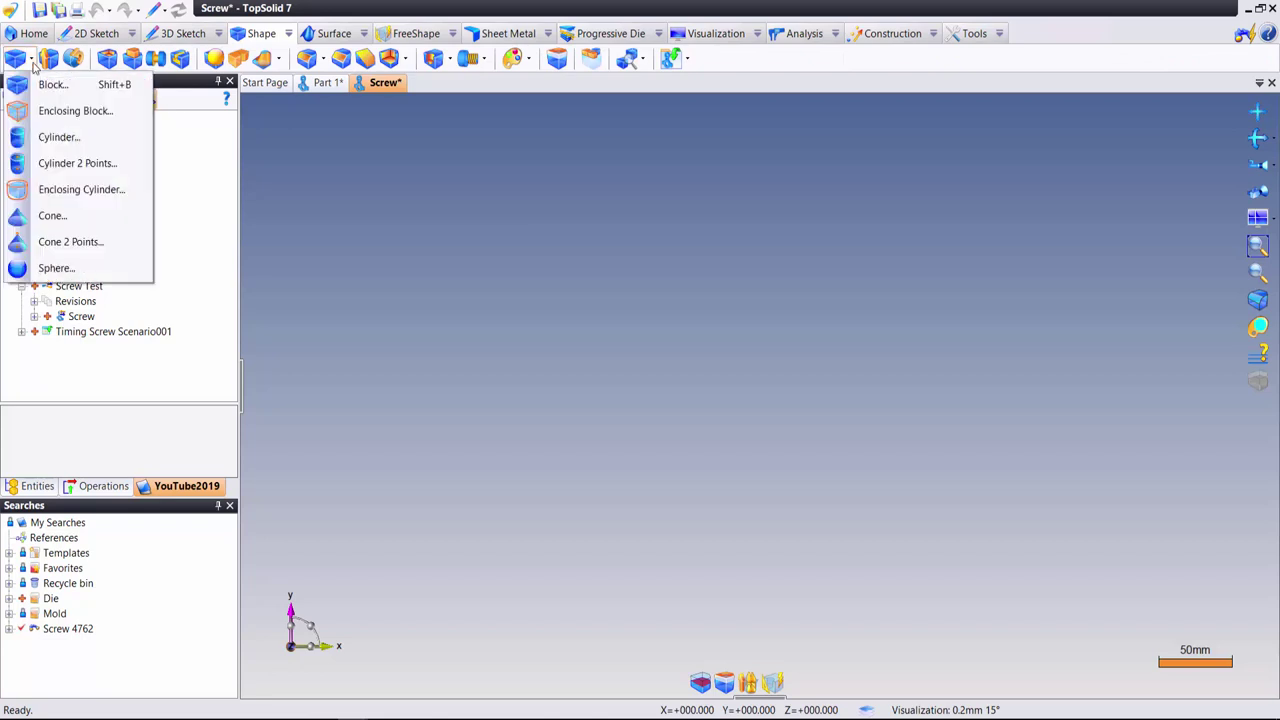
left_click(100, 145)
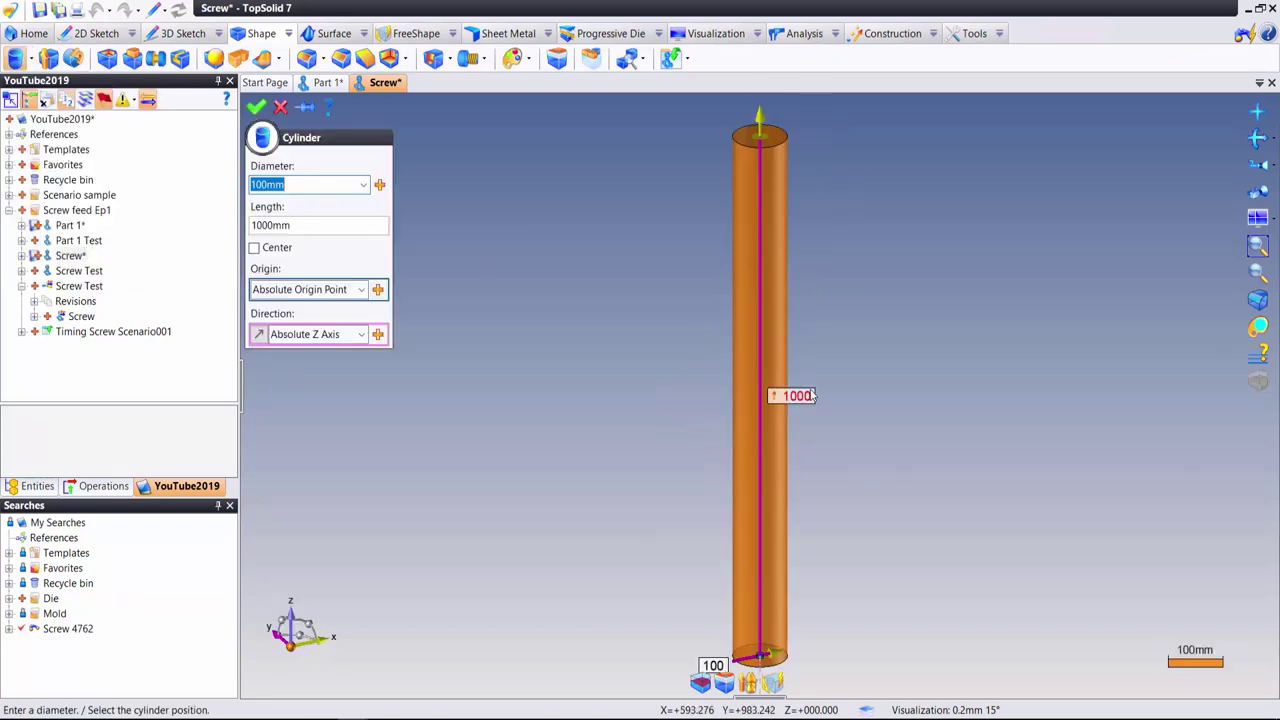
left_click(358, 334)
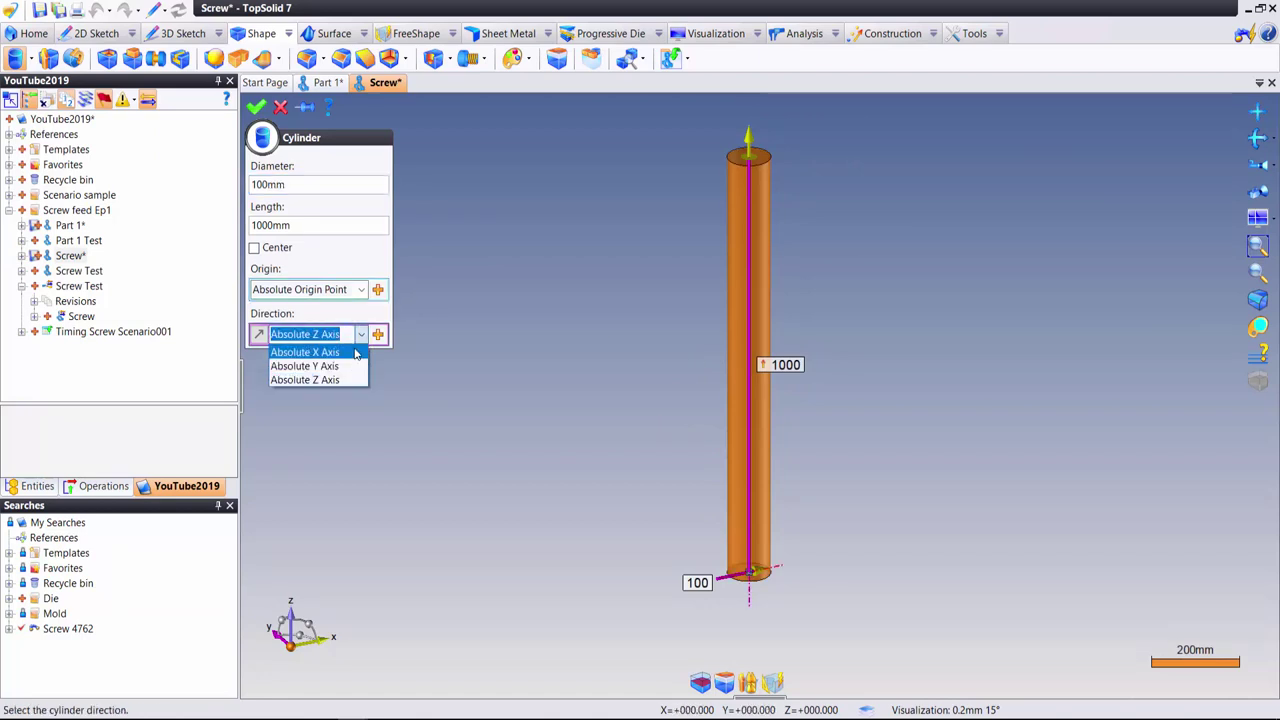
left_click(340, 366)
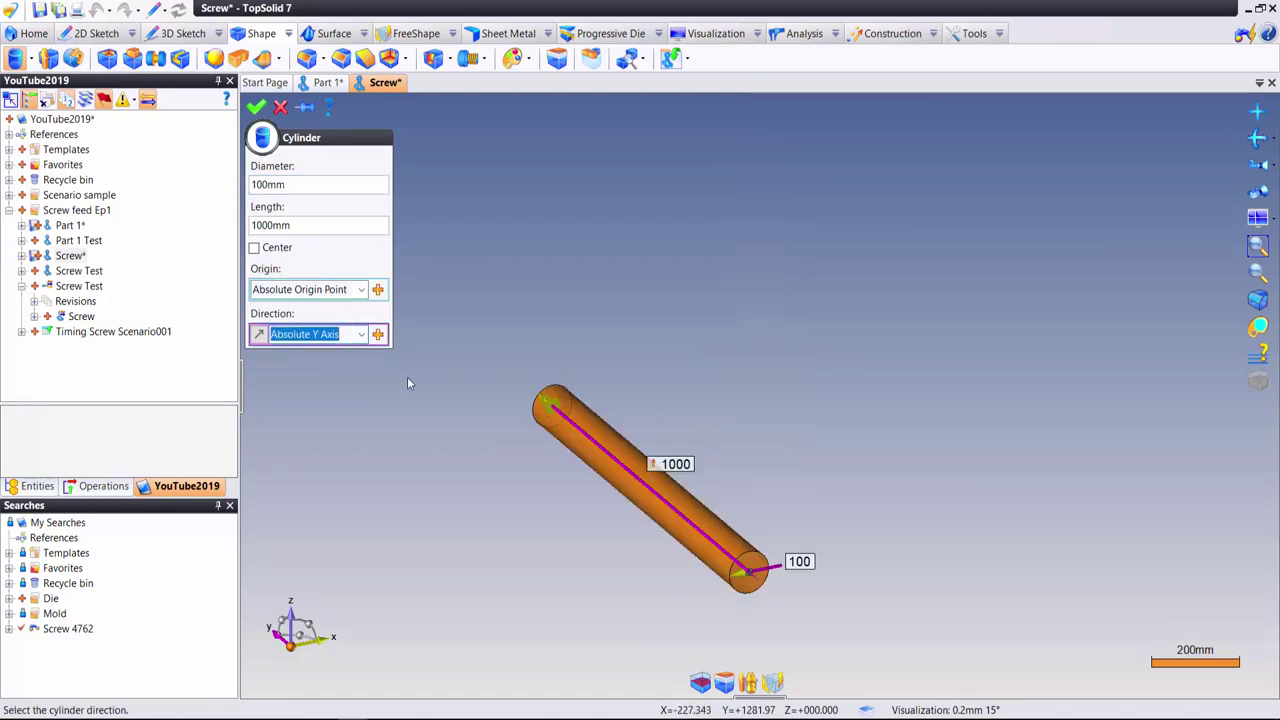
left_click(360, 334)
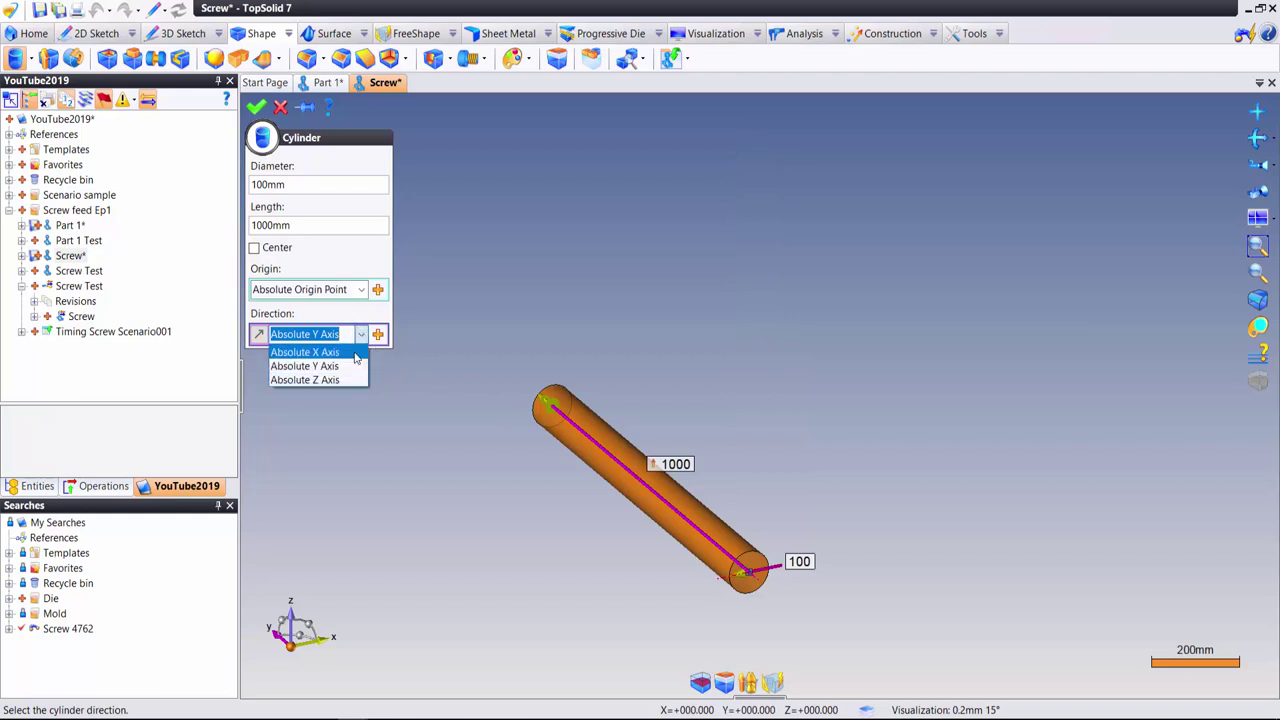
left_click(356, 358)
scroll(730, 363, "up", 2)
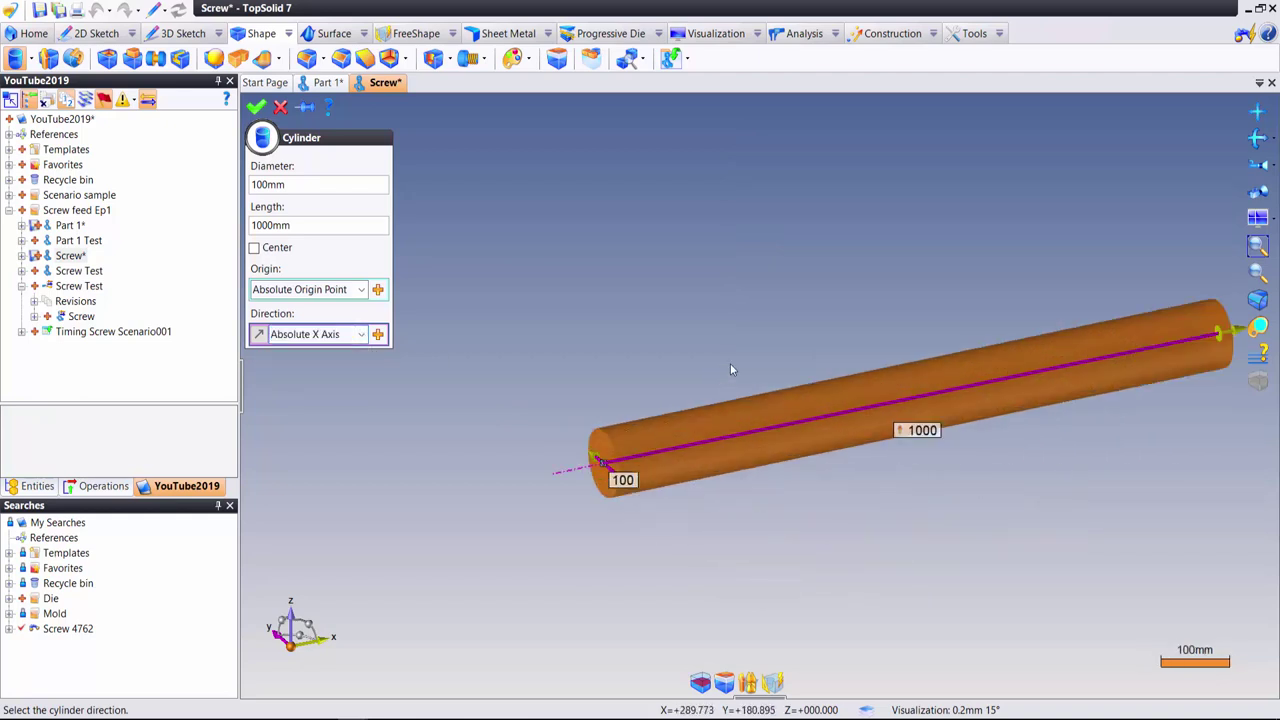
middle_click_drag(730, 370, 491, 557)
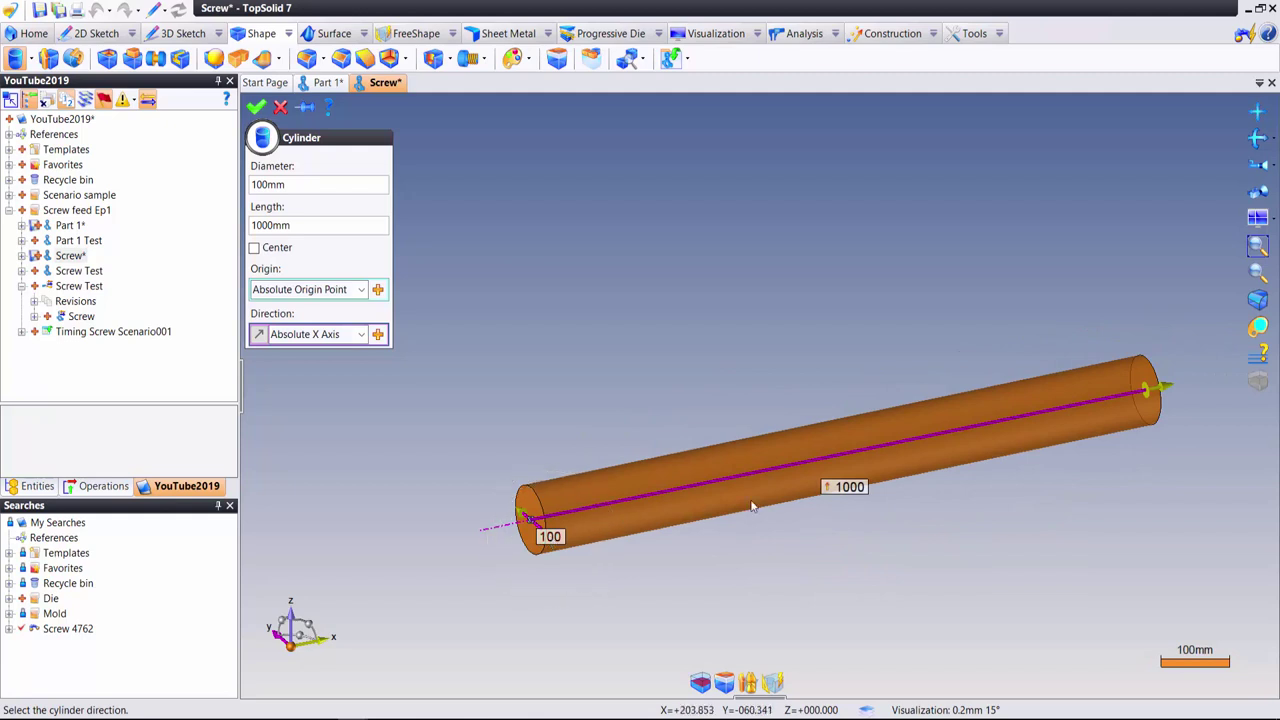
left_click(257, 107)
scroll(614, 514, "up", 1)
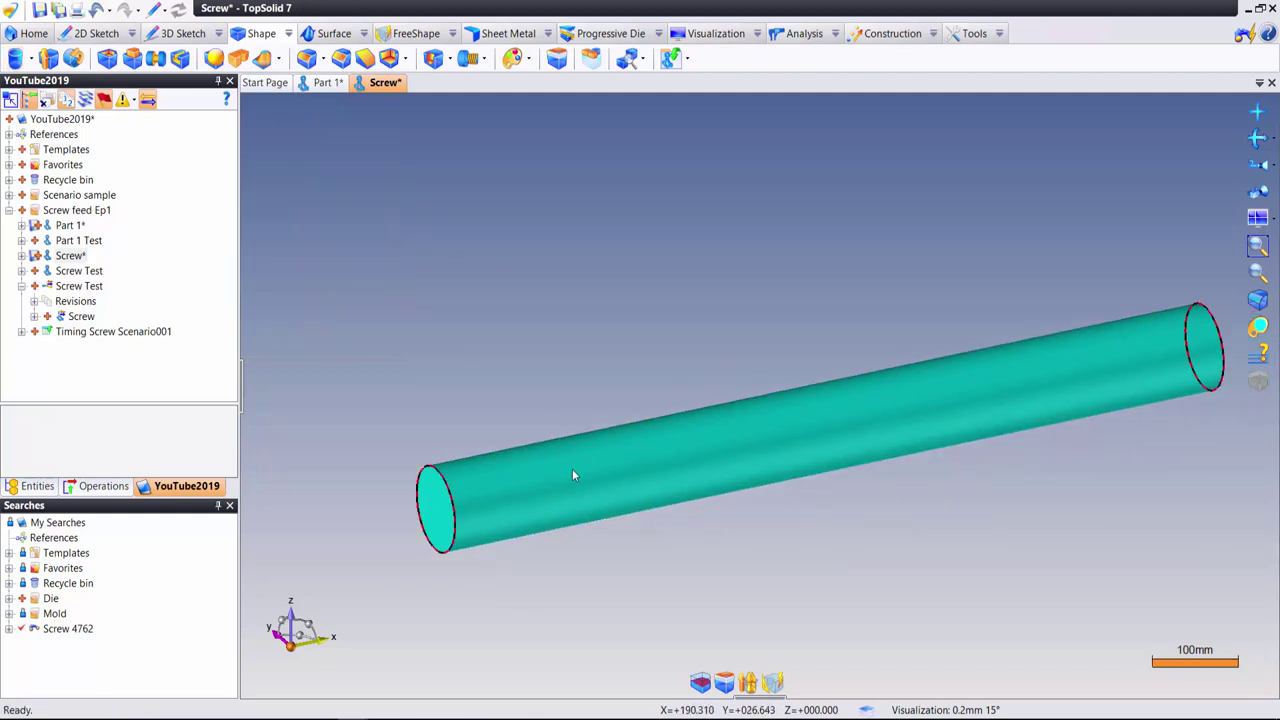
- Set the cylinder's colour attribute to grey (RGB 128, 128, 128)
right_click(573, 475)
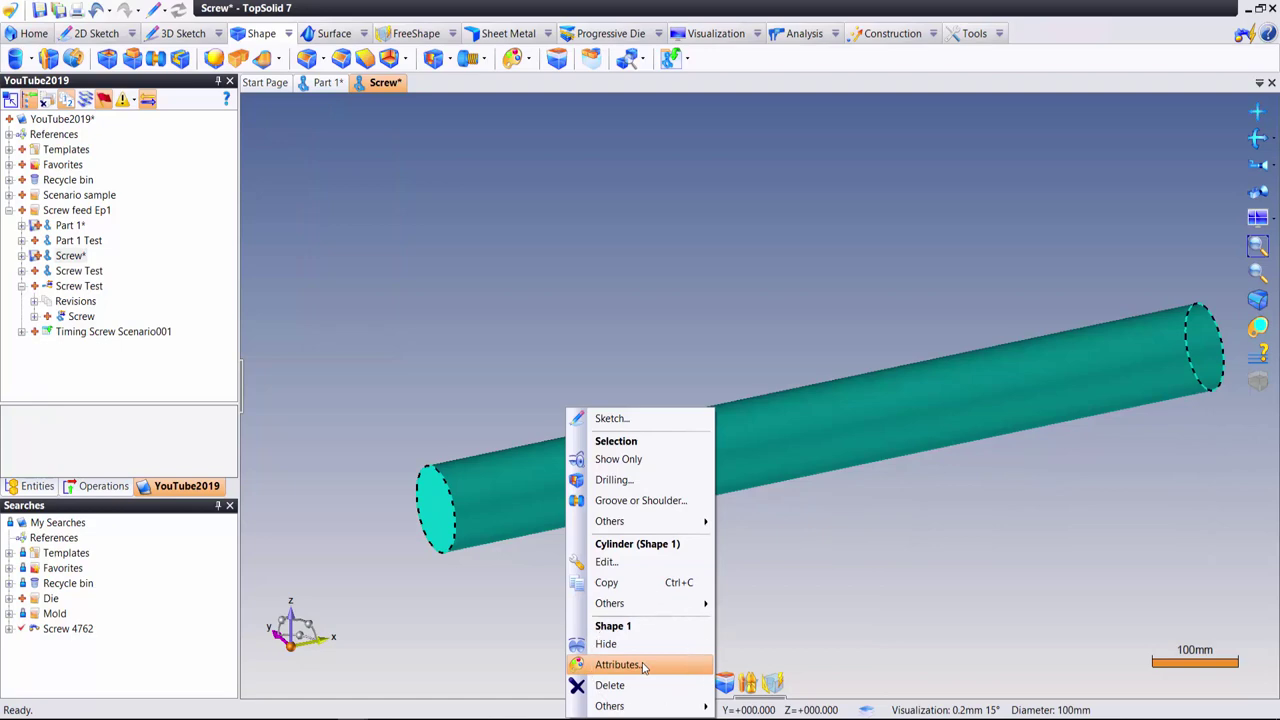
left_click(644, 667)
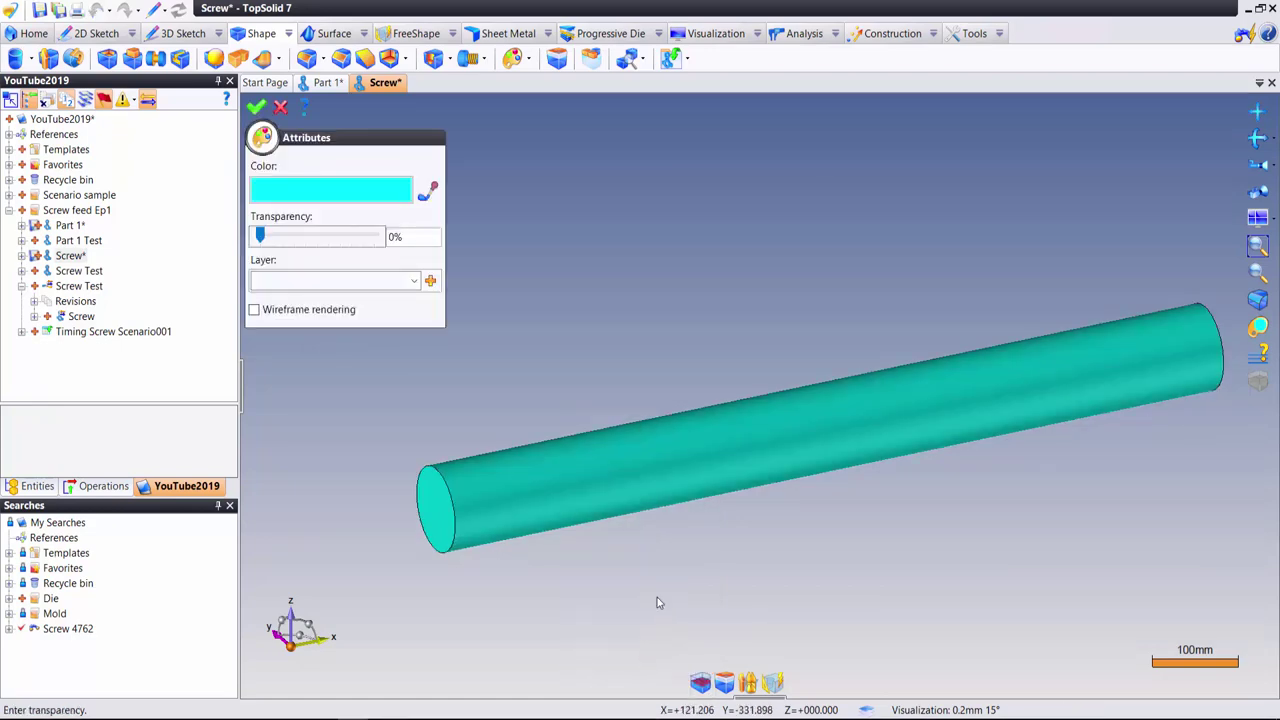
left_click(324, 191)
left_click(531, 291)
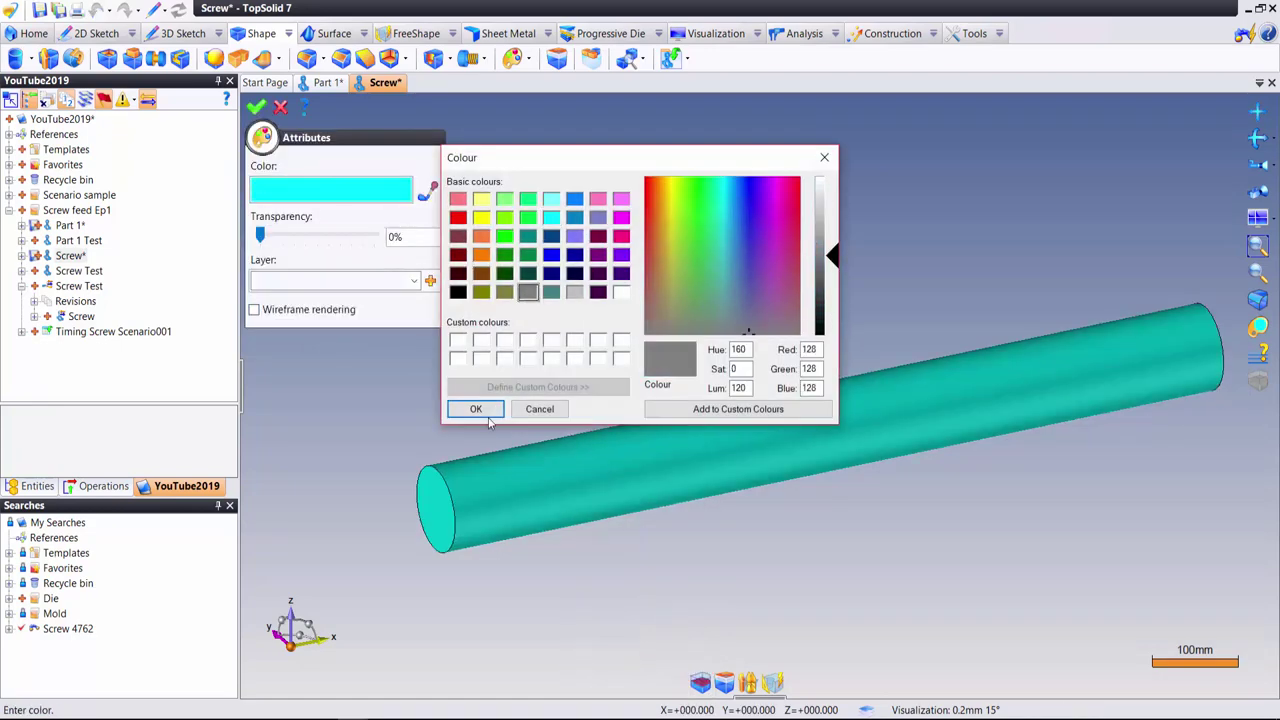
left_click(481, 403)
left_click(257, 107)
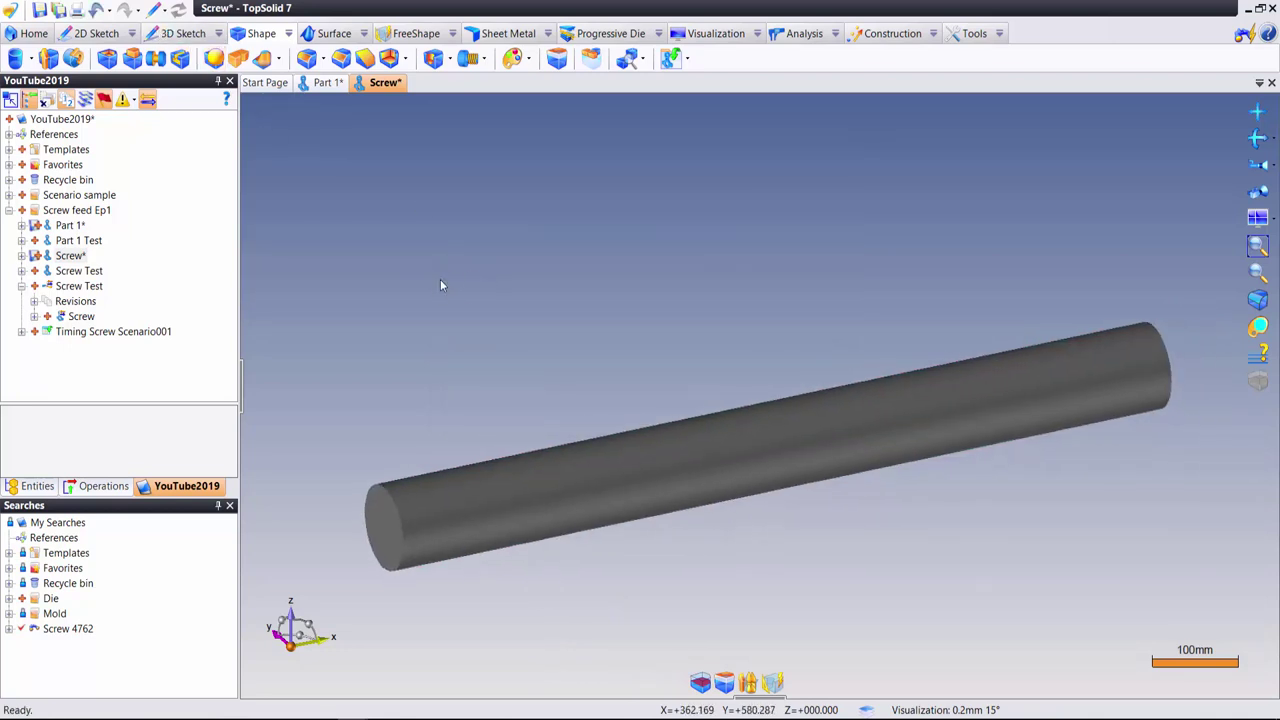
- Save the Screw part
left_click(58, 8)
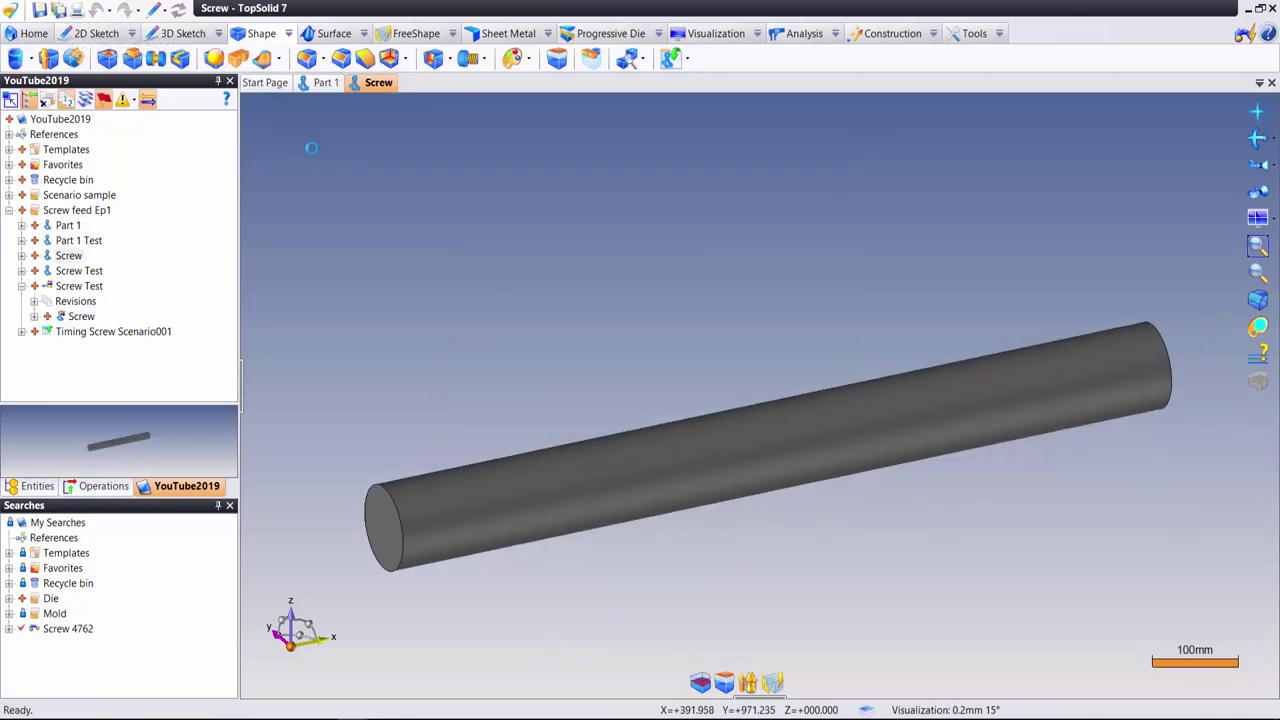
middle_click(378, 84)
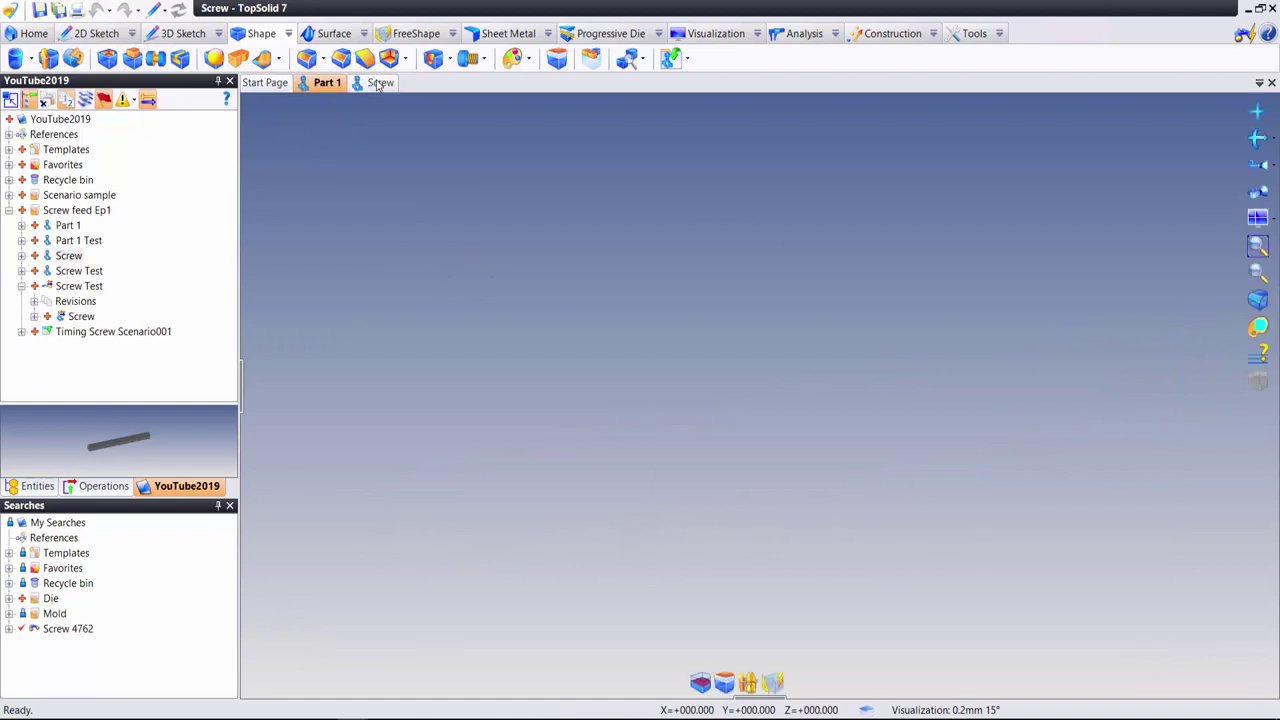
left_click(378, 84)
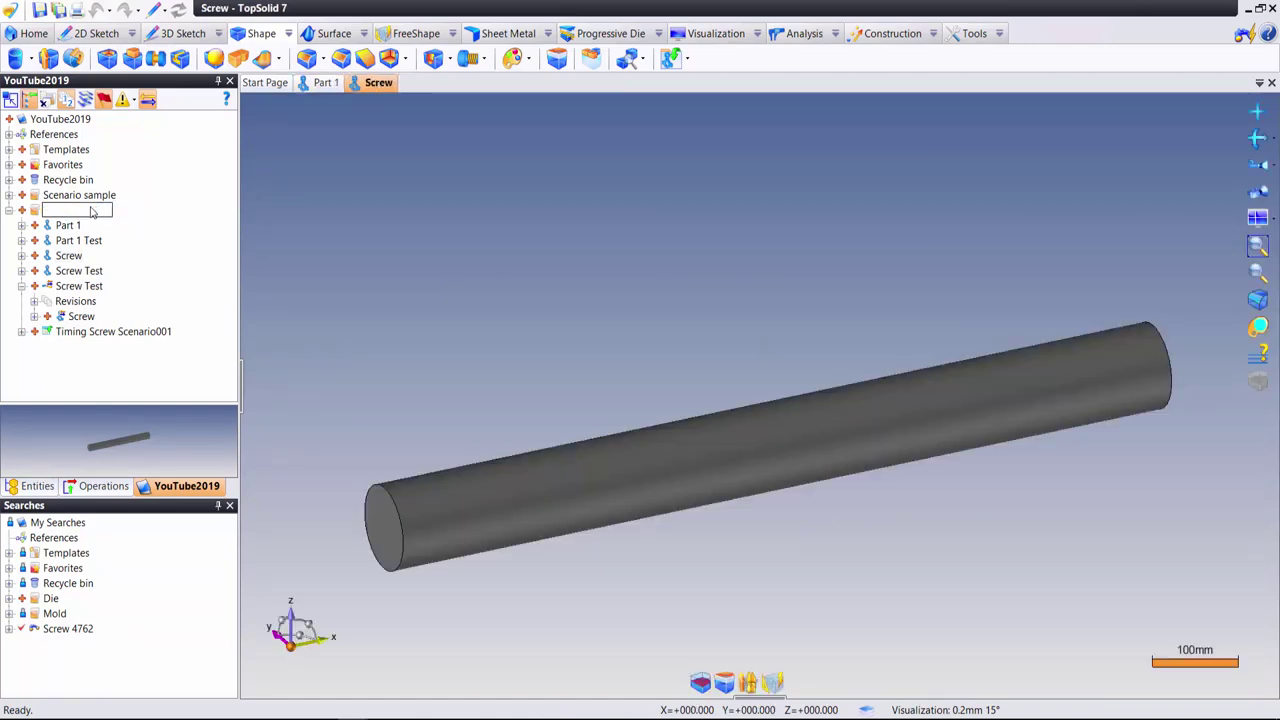
left_click(88, 212)
type("Screw feed Ep1")
left_click(87, 213)
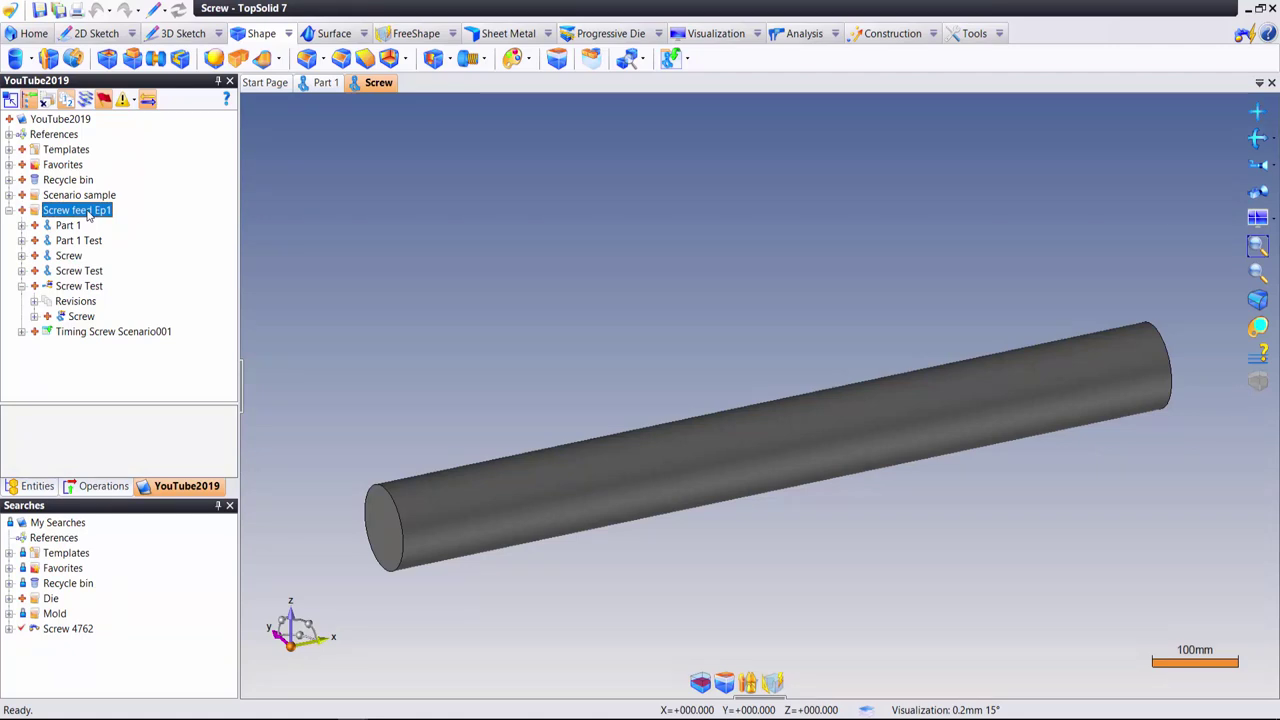
- Create a Blank Template assembly in Screw feed Ep1 named Screw feed
right_click(88, 215)
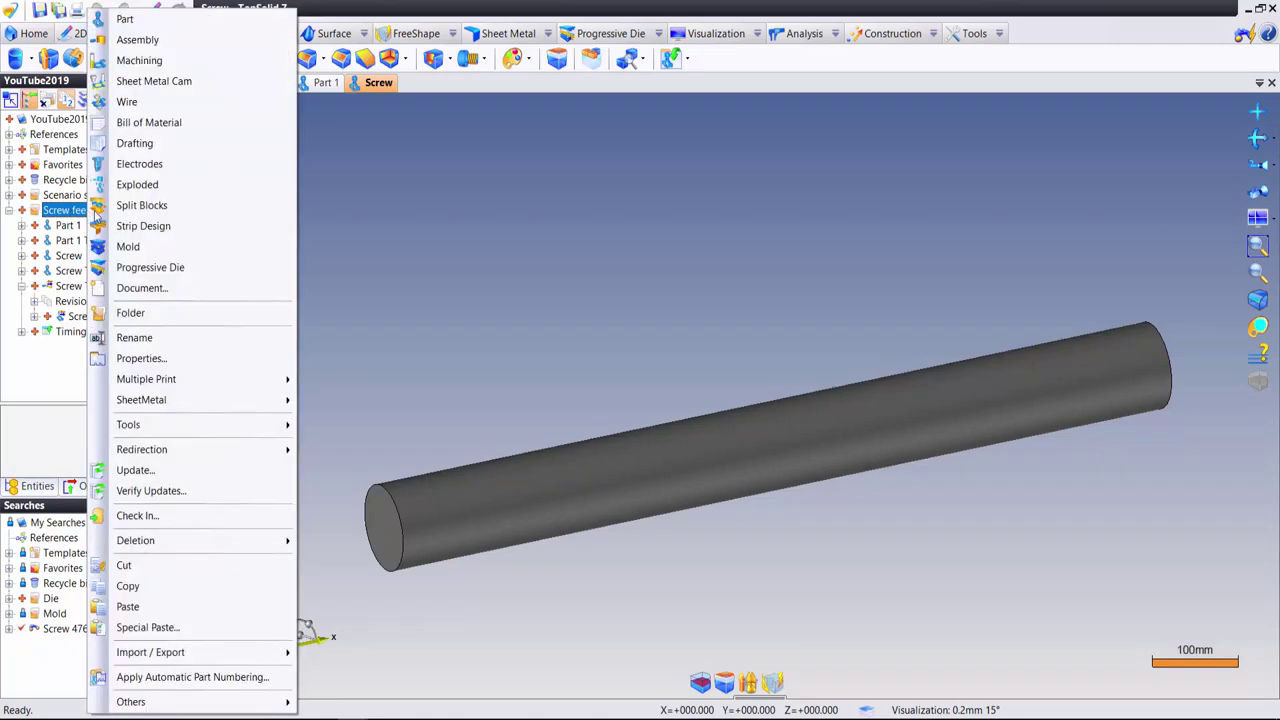
left_click(140, 40)
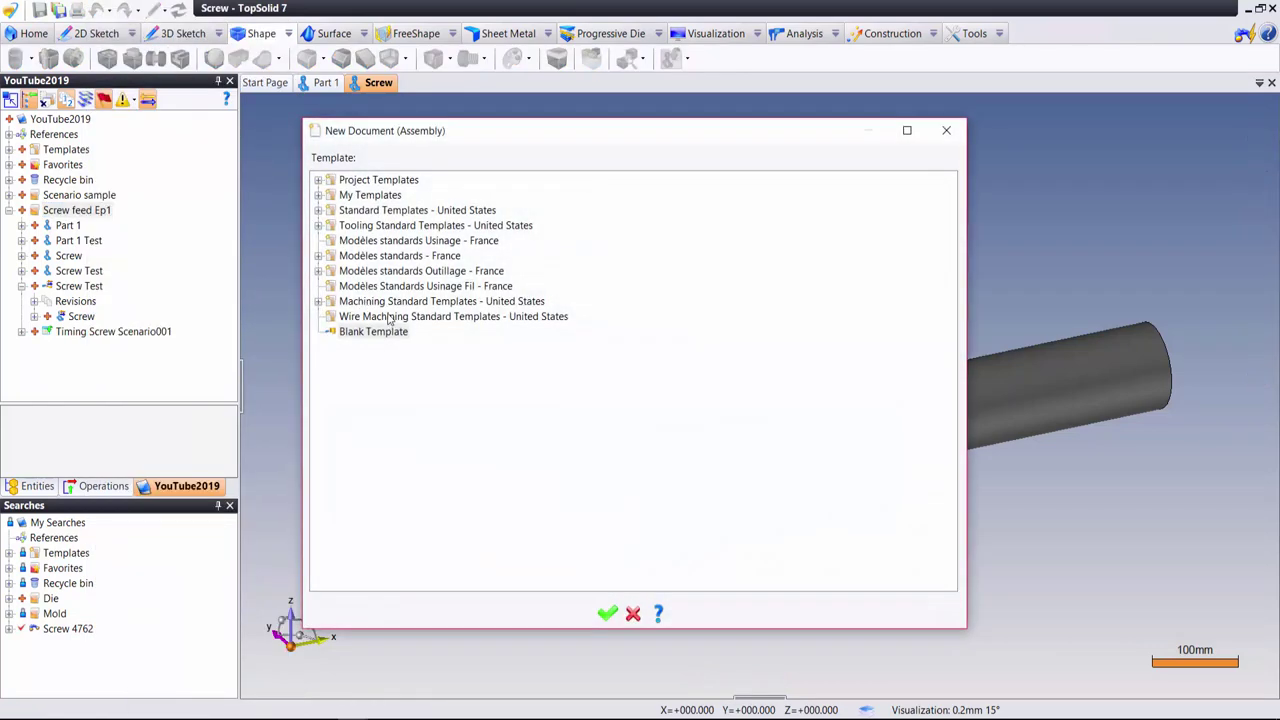
double_click(376, 333)
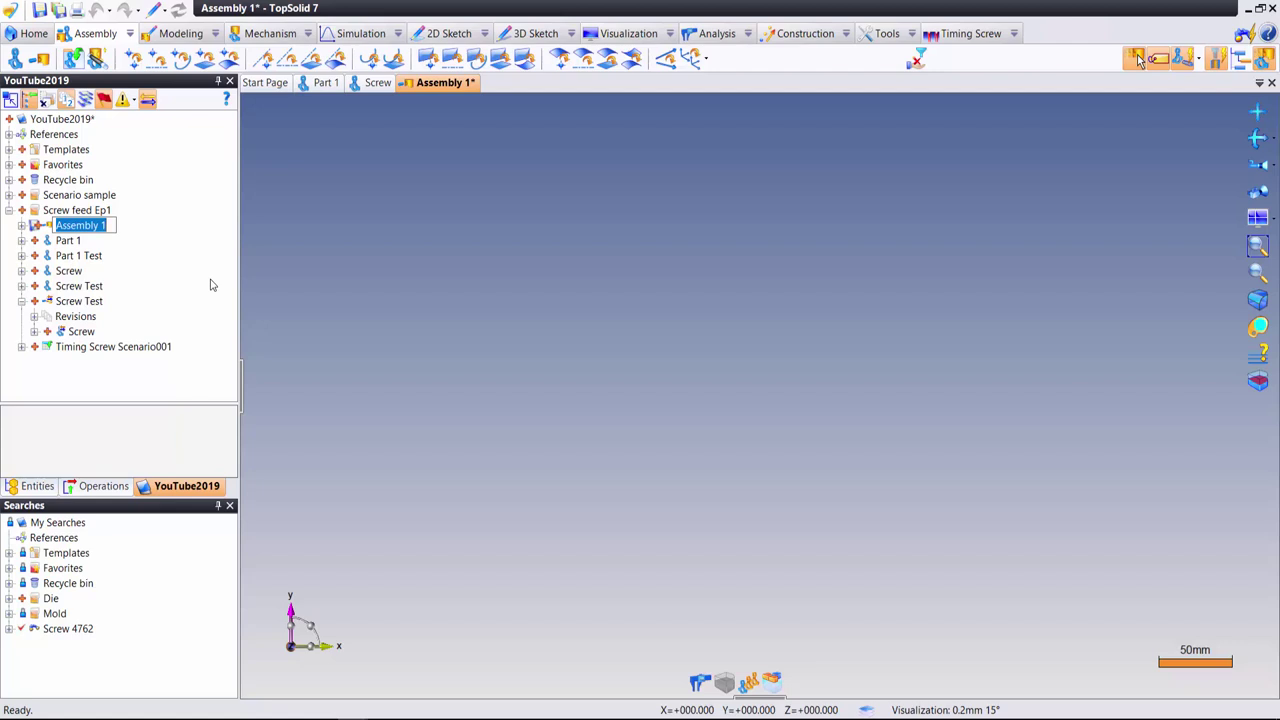
type("Screw feed")
key("Return")
- Make Part 1's Absolute Frame visible in its Entities list
left_click(328, 83)
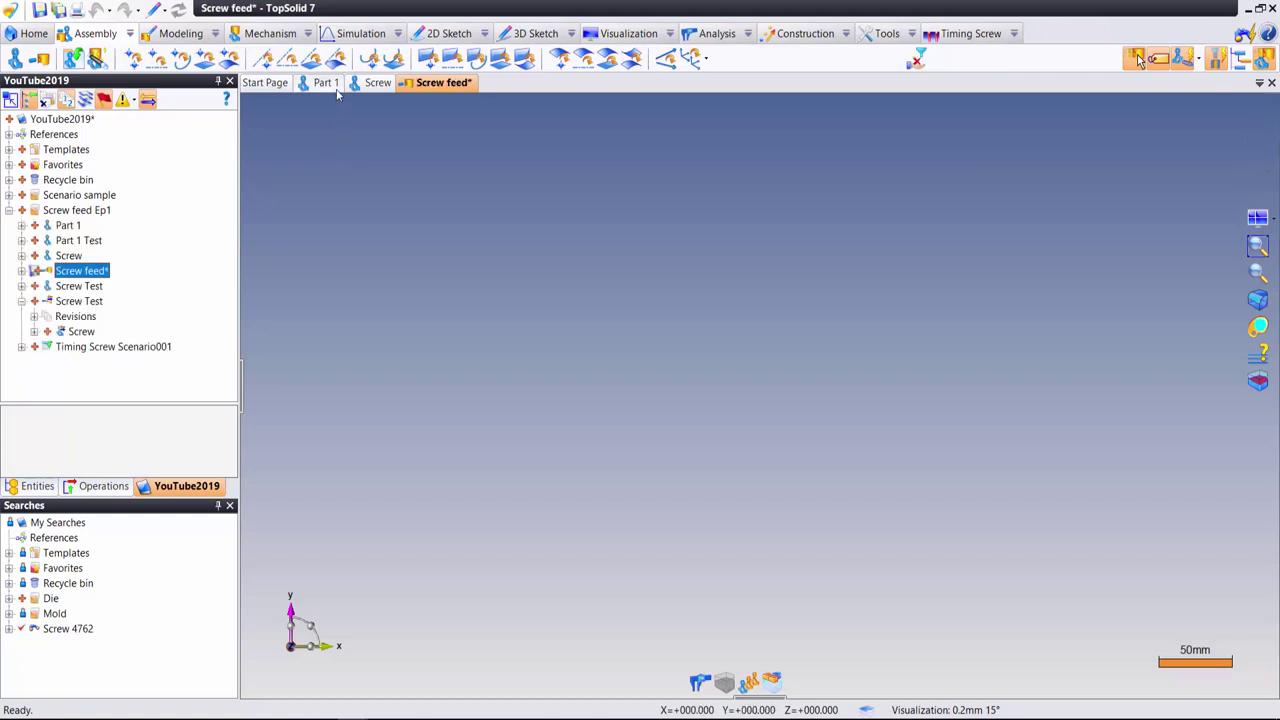
left_click(38, 486)
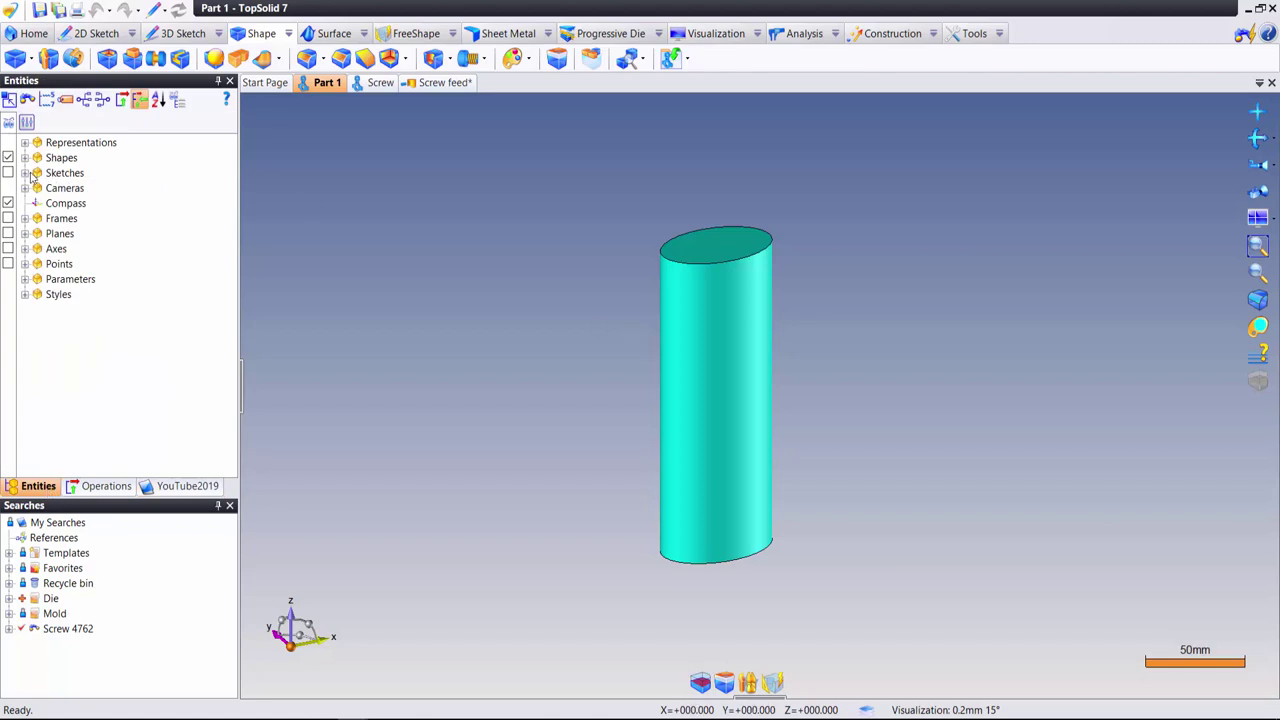
left_click(25, 218)
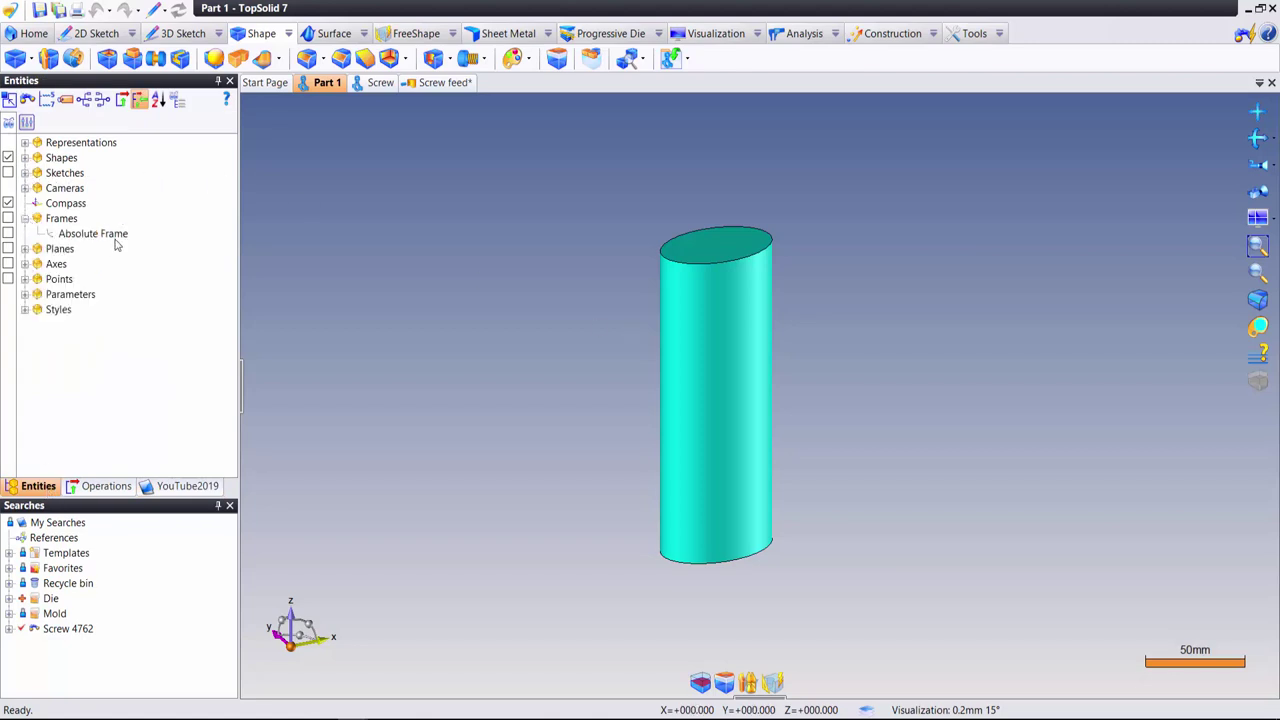
left_click(93, 233)
left_click(8, 233)
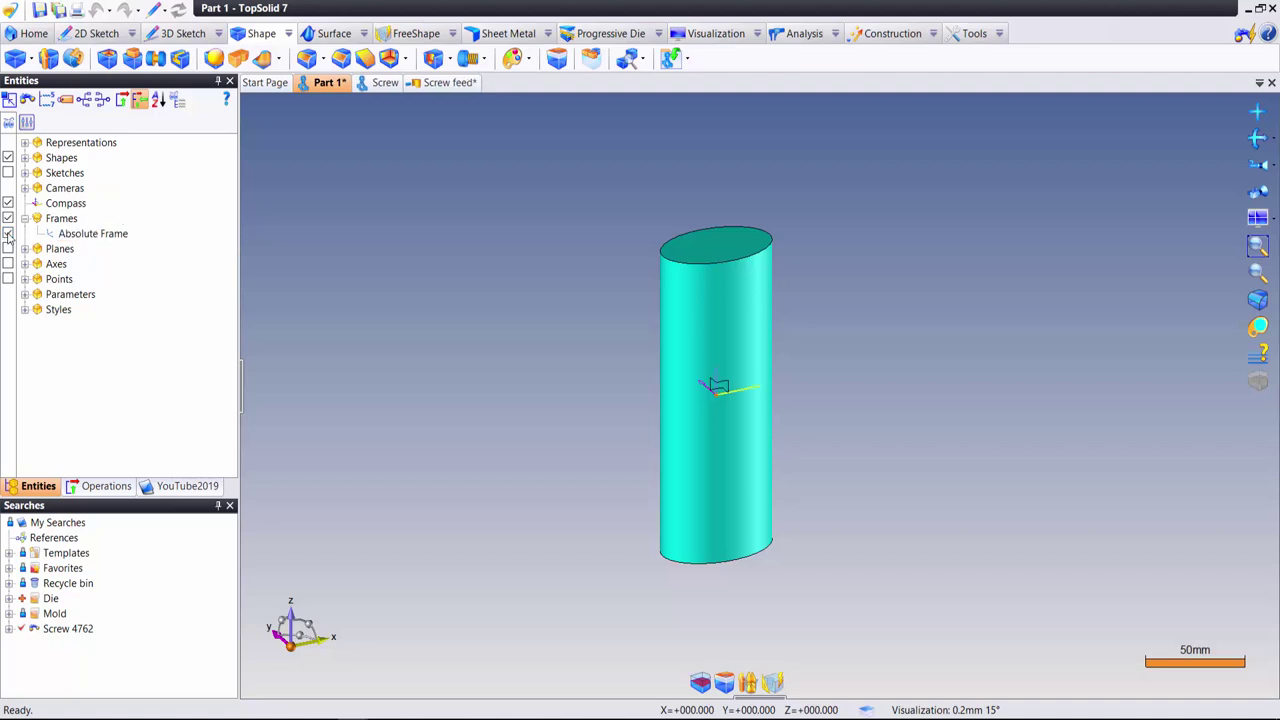
- Add the Absolute Frame to the Detailed, Design and Simplified representations and save Part 1
left_click(25, 142)
left_click(37, 188)
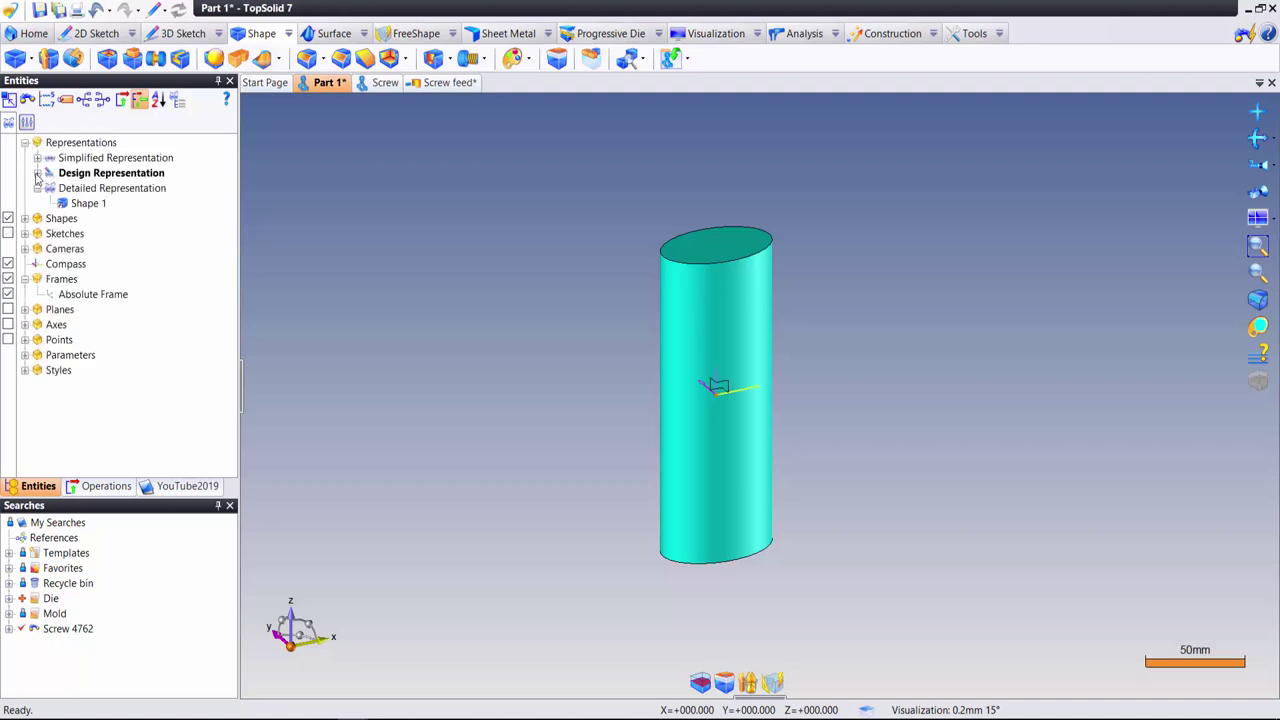
left_click(37, 158)
left_click(37, 188)
left_click(91, 324)
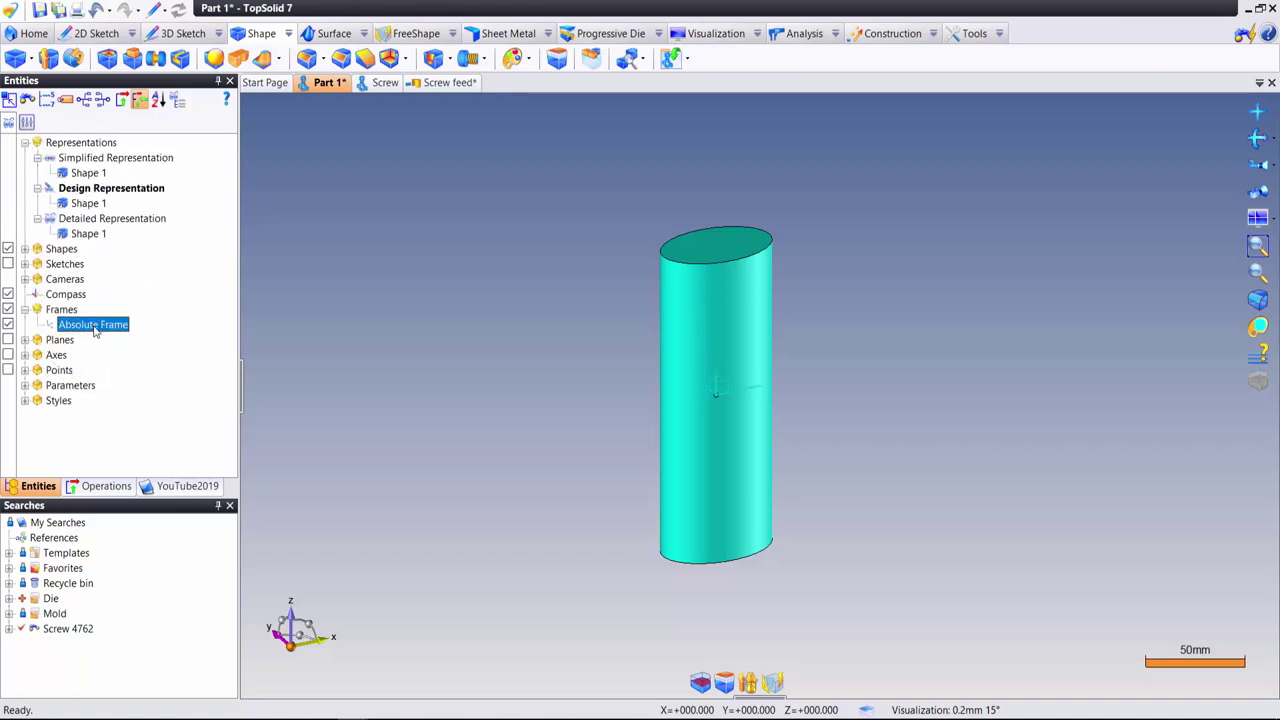
left_click_drag(113, 227, 113, 221)
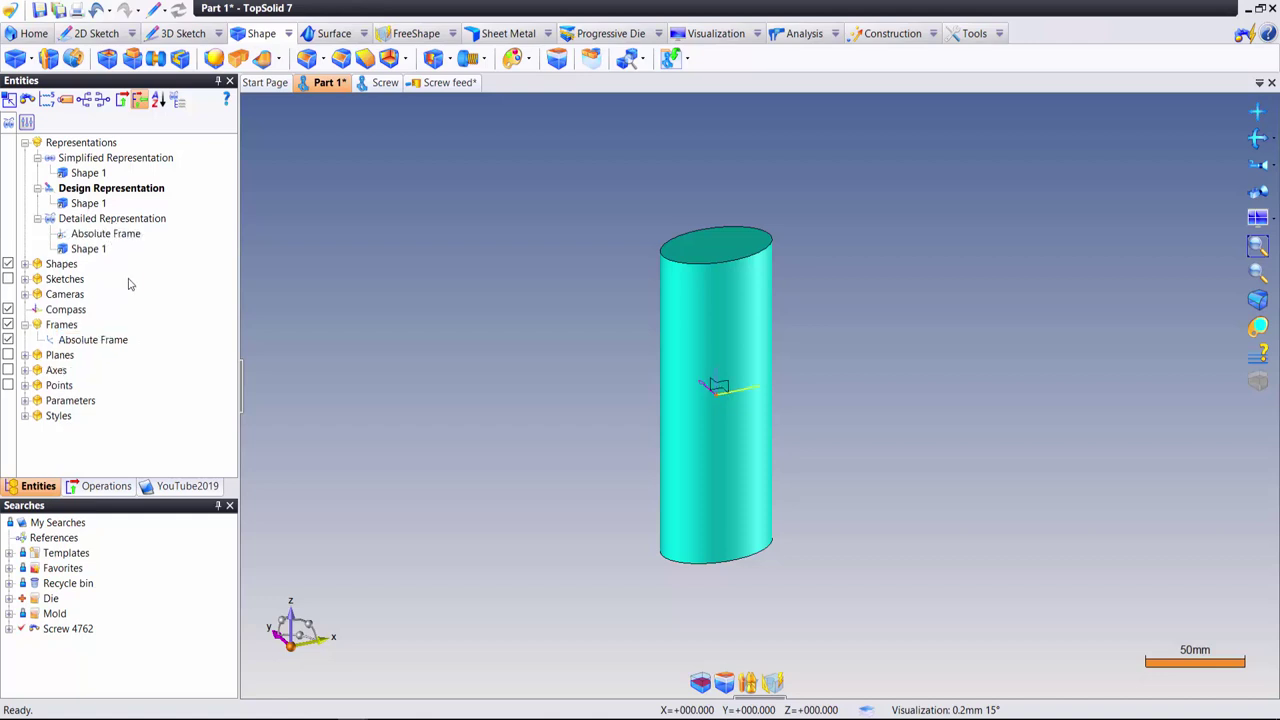
left_click_drag(113, 344, 117, 192)
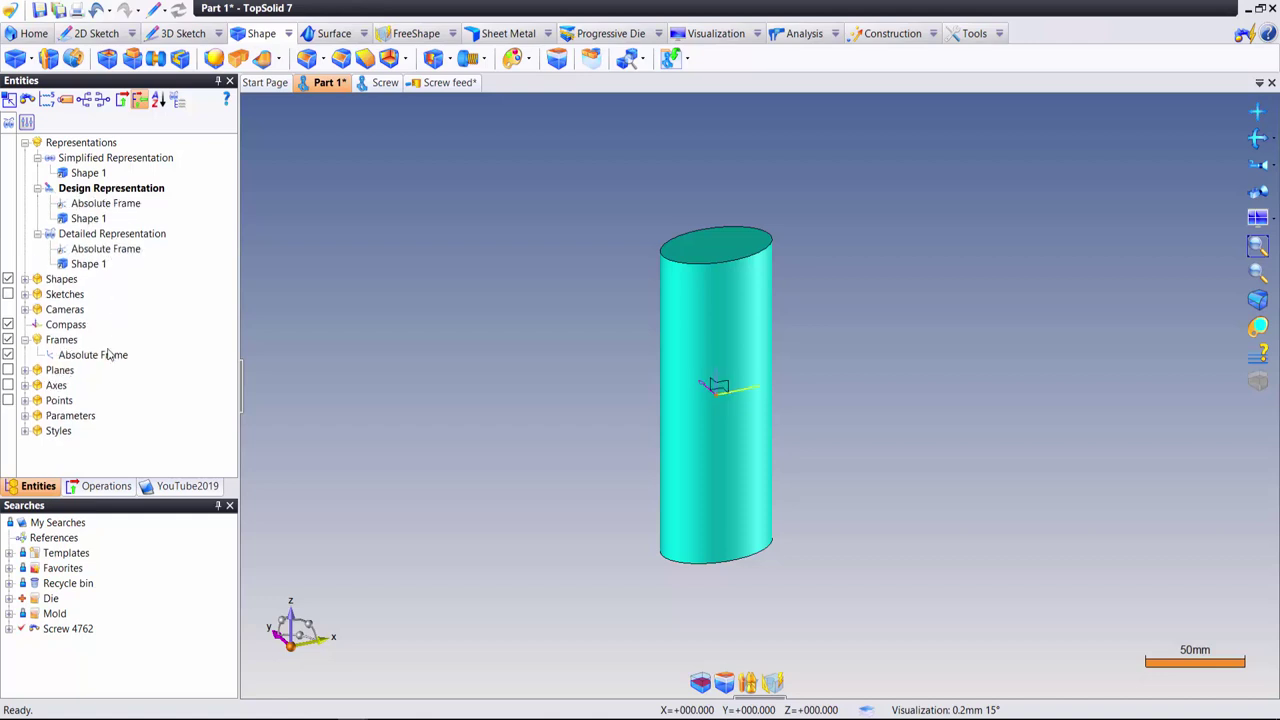
left_click_drag(110, 345, 123, 254)
left_click_drag(127, 165, 127, 162)
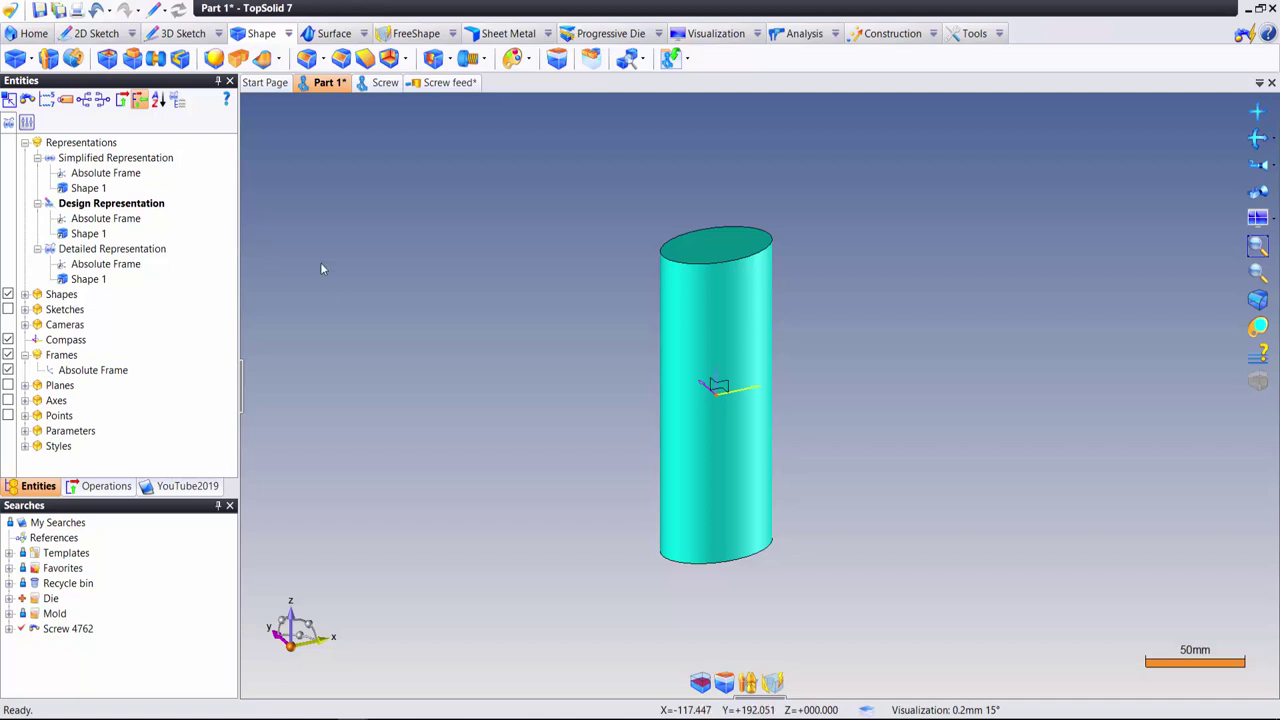
left_click(40, 9)
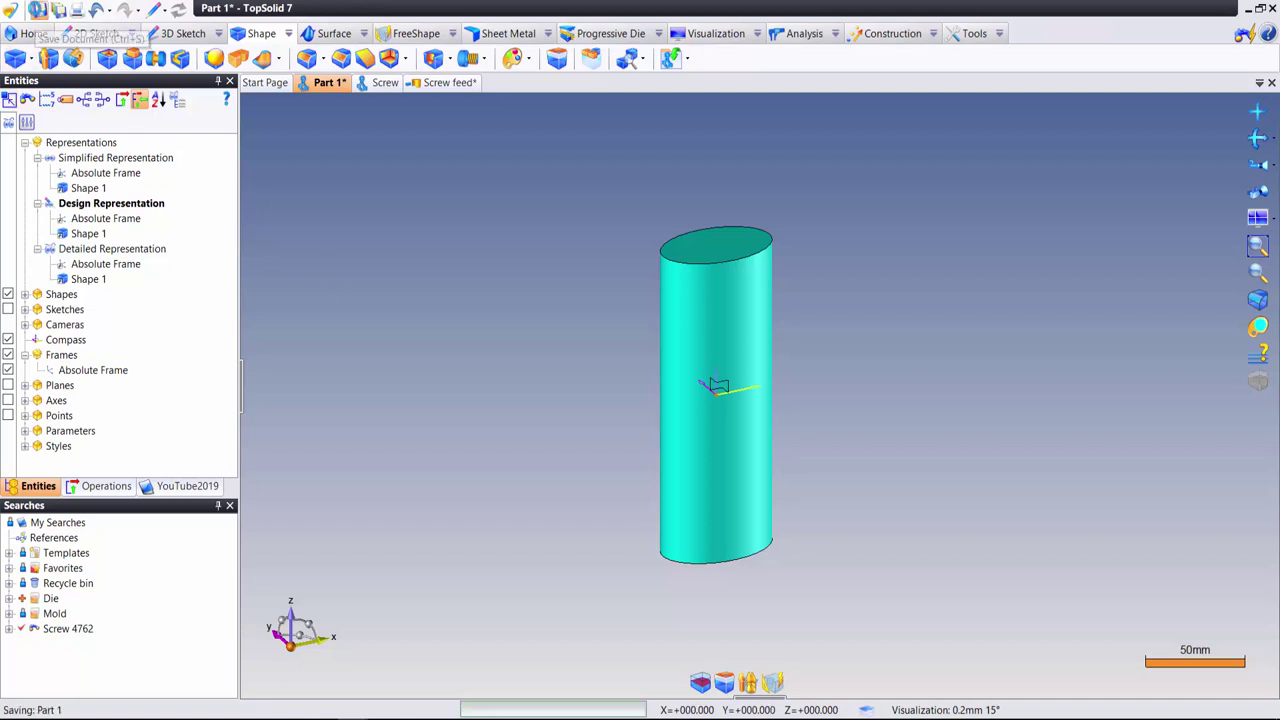
- In the Screw part, create an Offset Frame 55 mm from the Absolute Frame along the Absolute Y axis
left_click(378, 84)
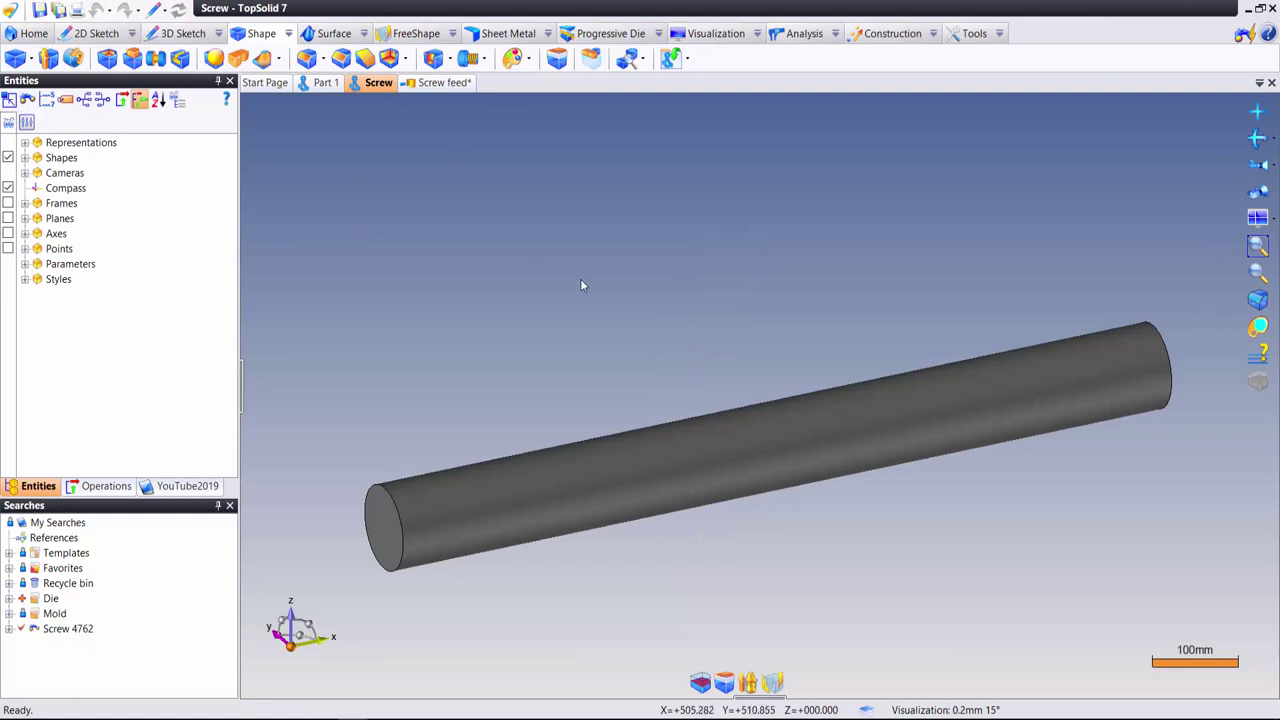
scroll(575, 295, "down", 2)
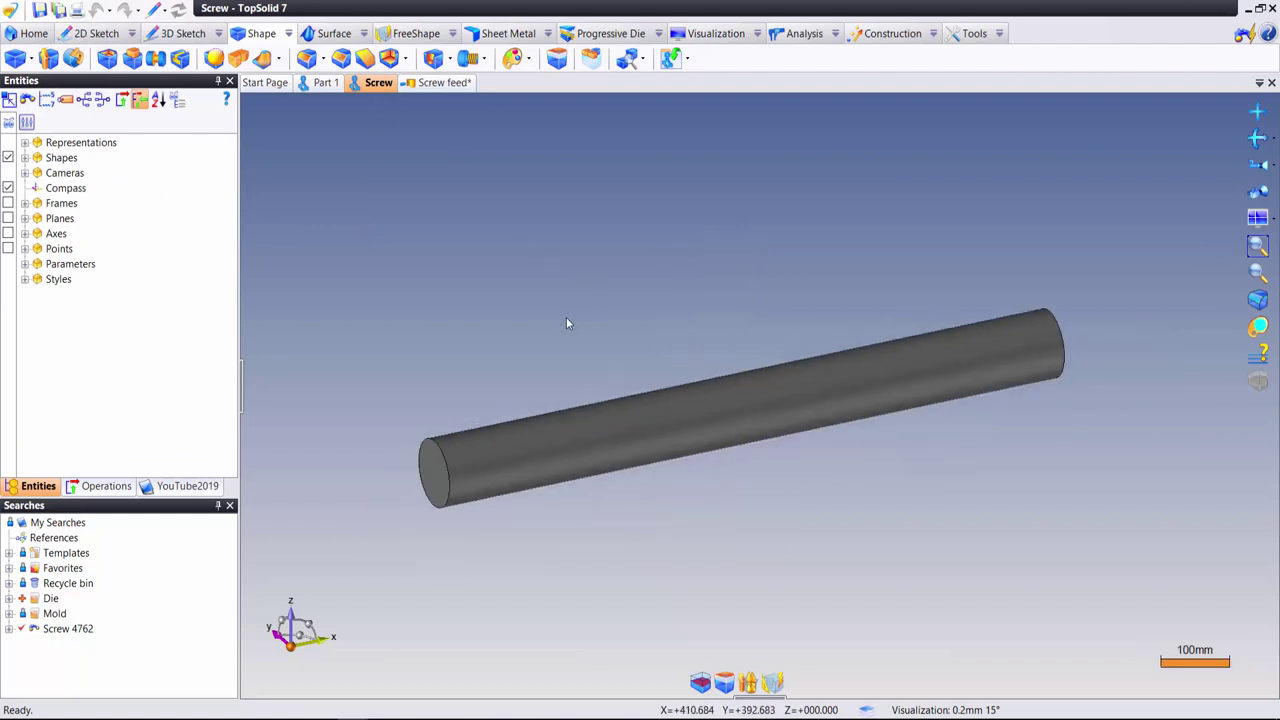
left_click(890, 36)
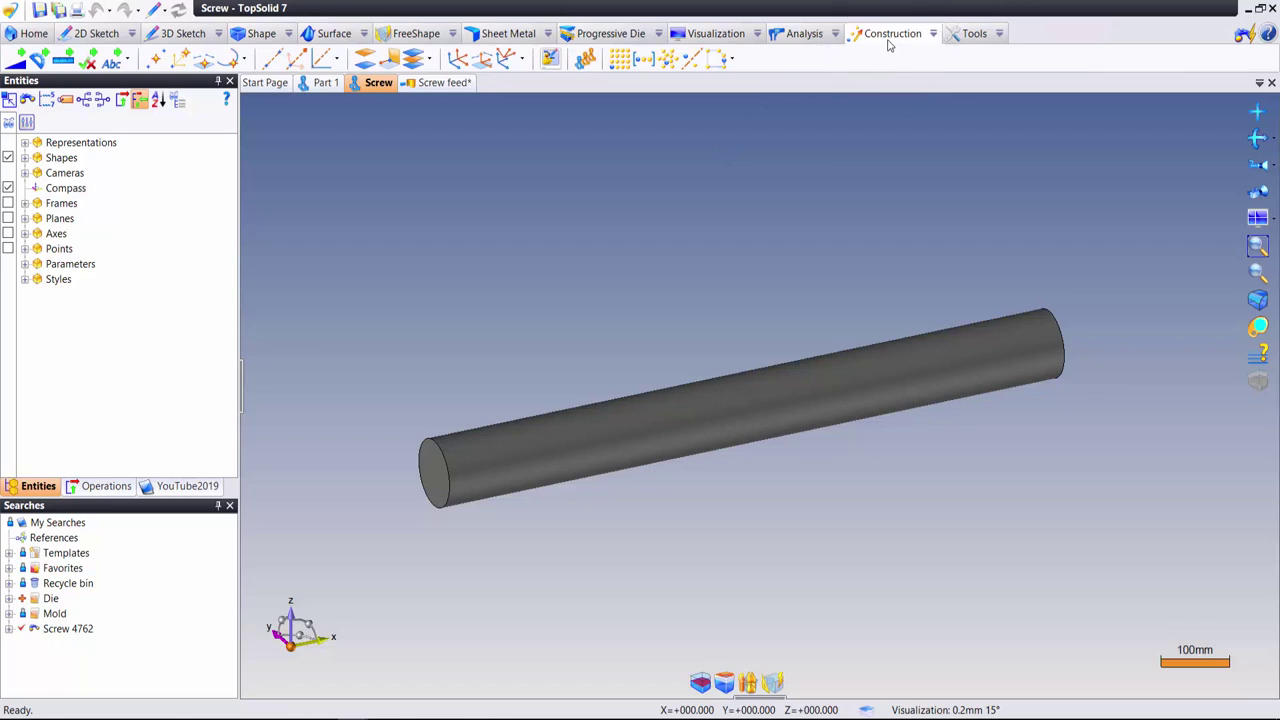
left_click(456, 62)
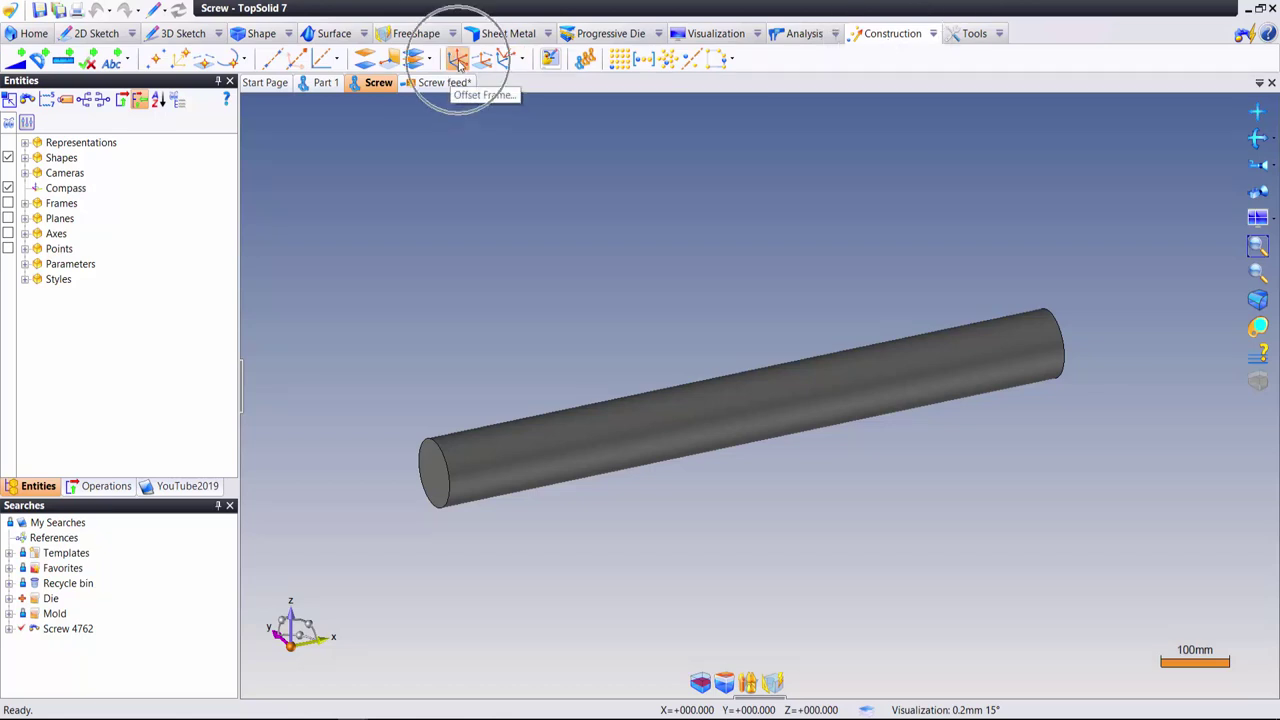
scroll(455, 470, "up", 2)
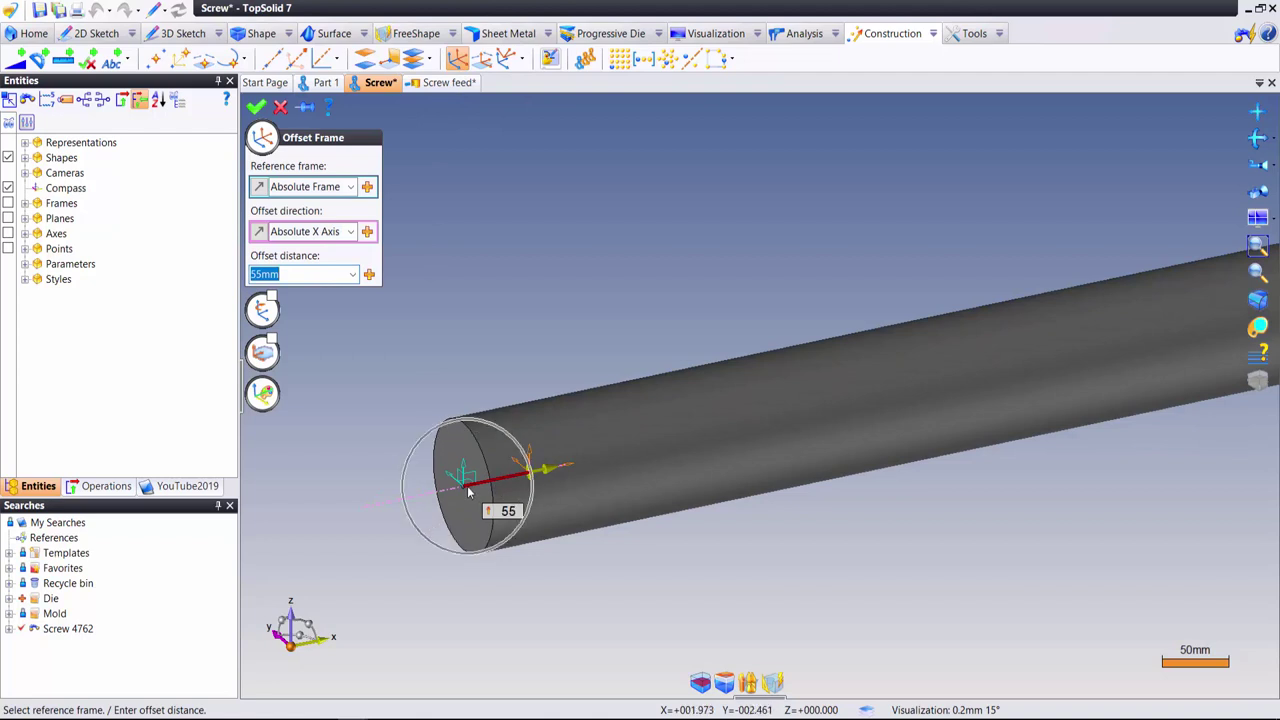
left_click(353, 232)
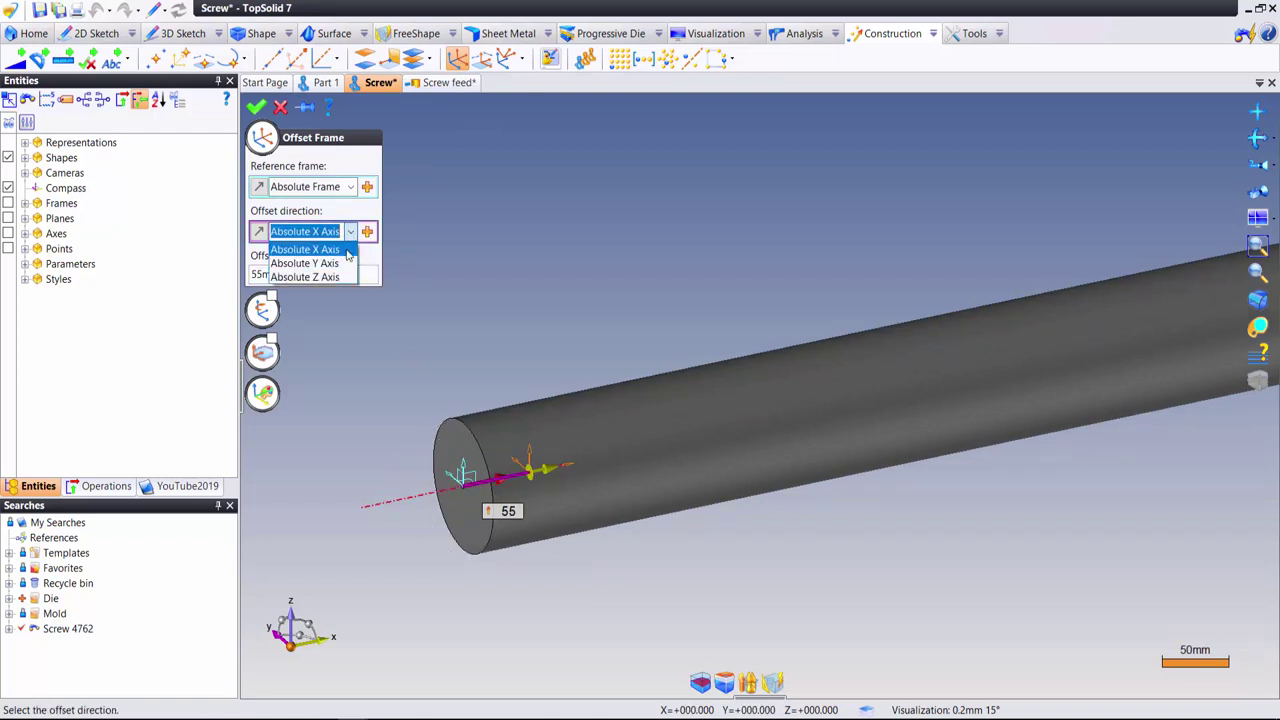
left_click(343, 265)
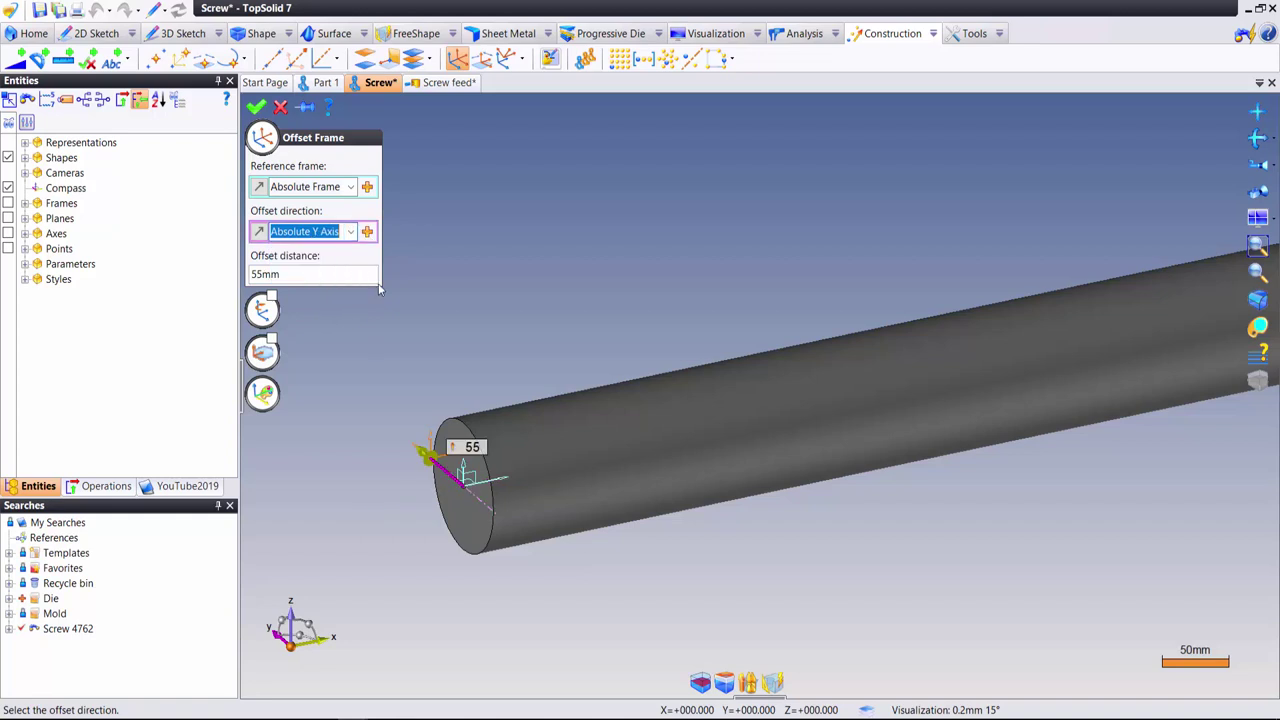
left_click(473, 447)
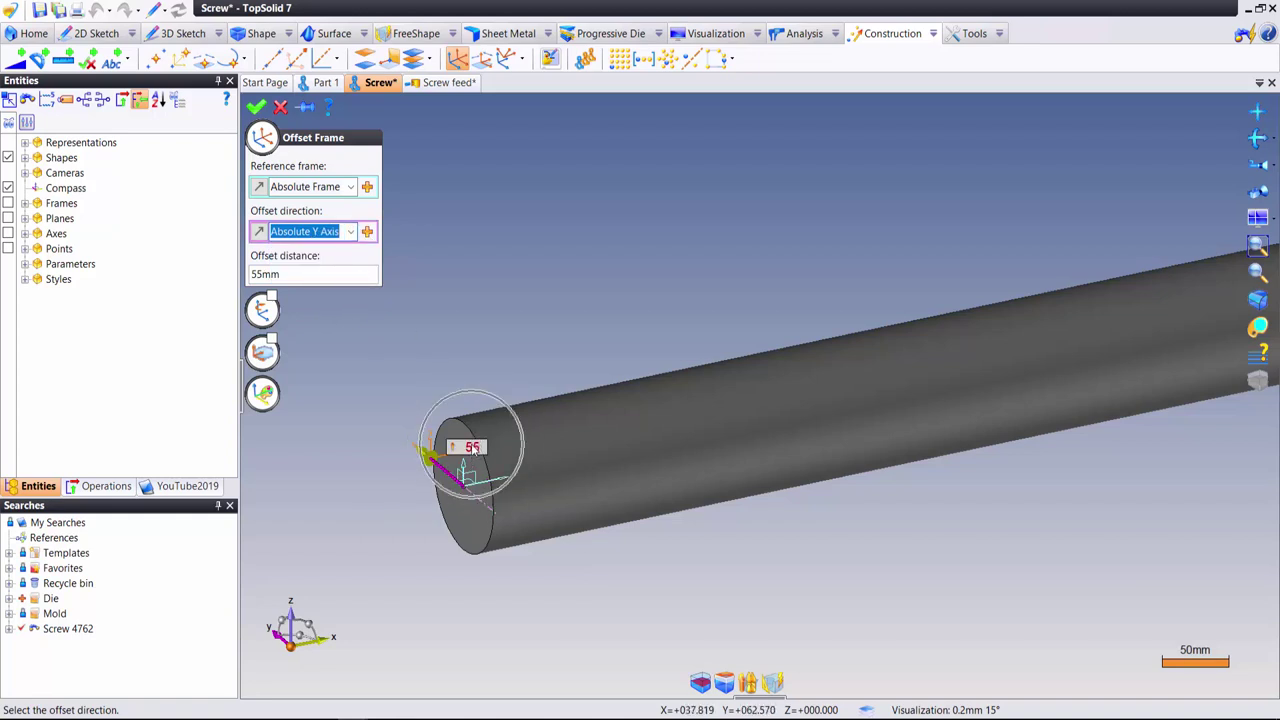
left_click(257, 106)
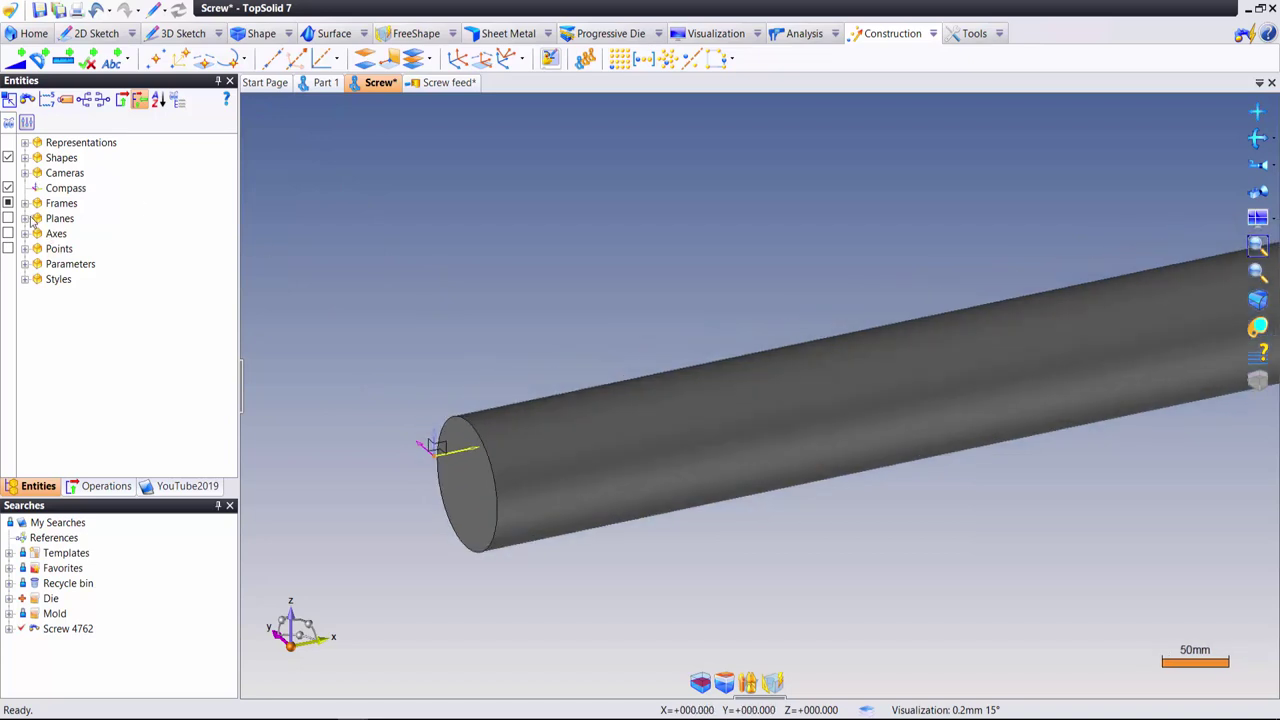
- Add Frame 1 to the Detailed, Design and Simplified representations, then save the Screw part
left_click(25, 203)
left_click(25, 142)
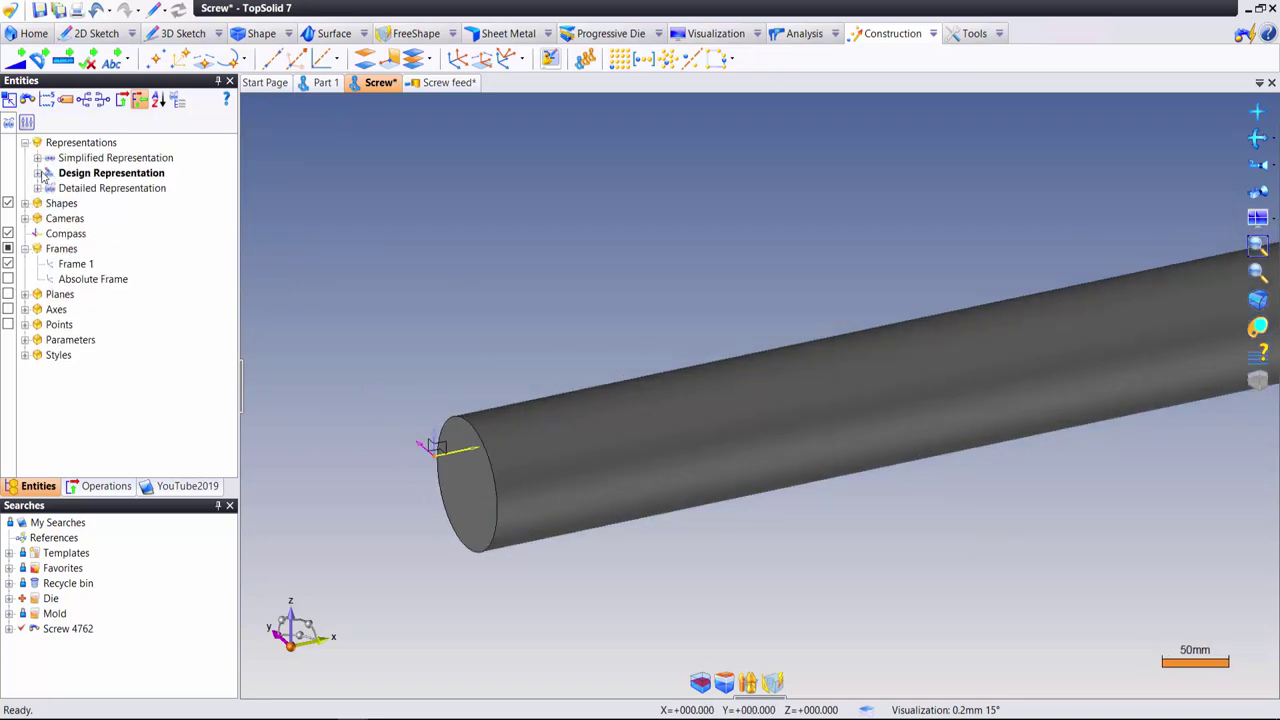
left_click(37, 173)
left_click(37, 158)
left_click(37, 218)
left_click(78, 310)
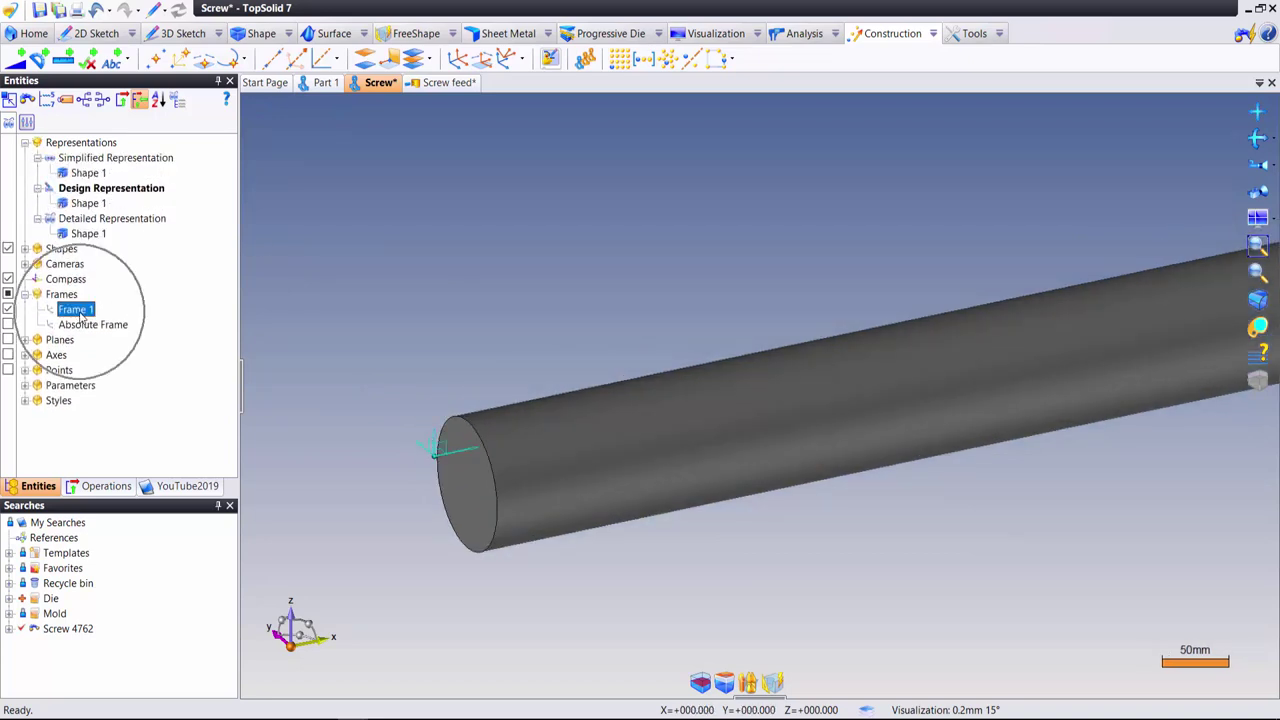
left_click_drag(80, 316, 118, 222)
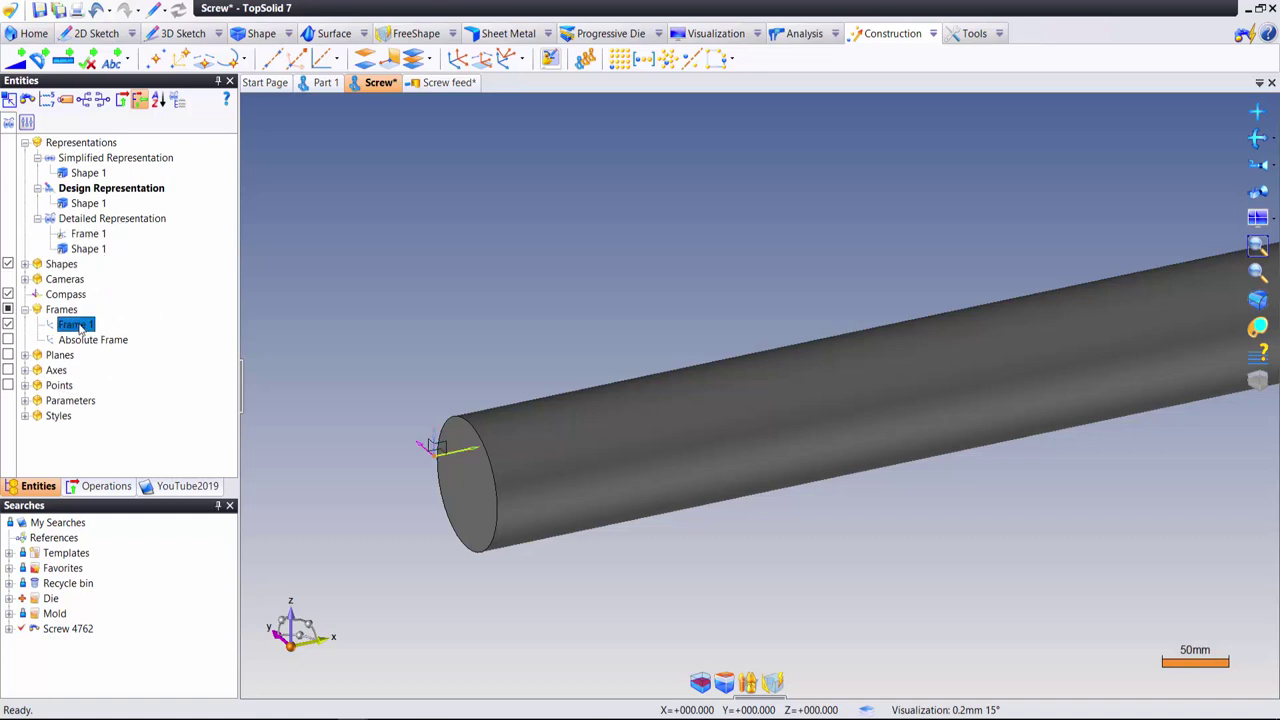
left_click_drag(80, 328, 110, 195)
mouse_move(85, 342)
left_mouse_down()
mouse_move(127, 258)
mouse_move(118, 162)
left_mouse_up()
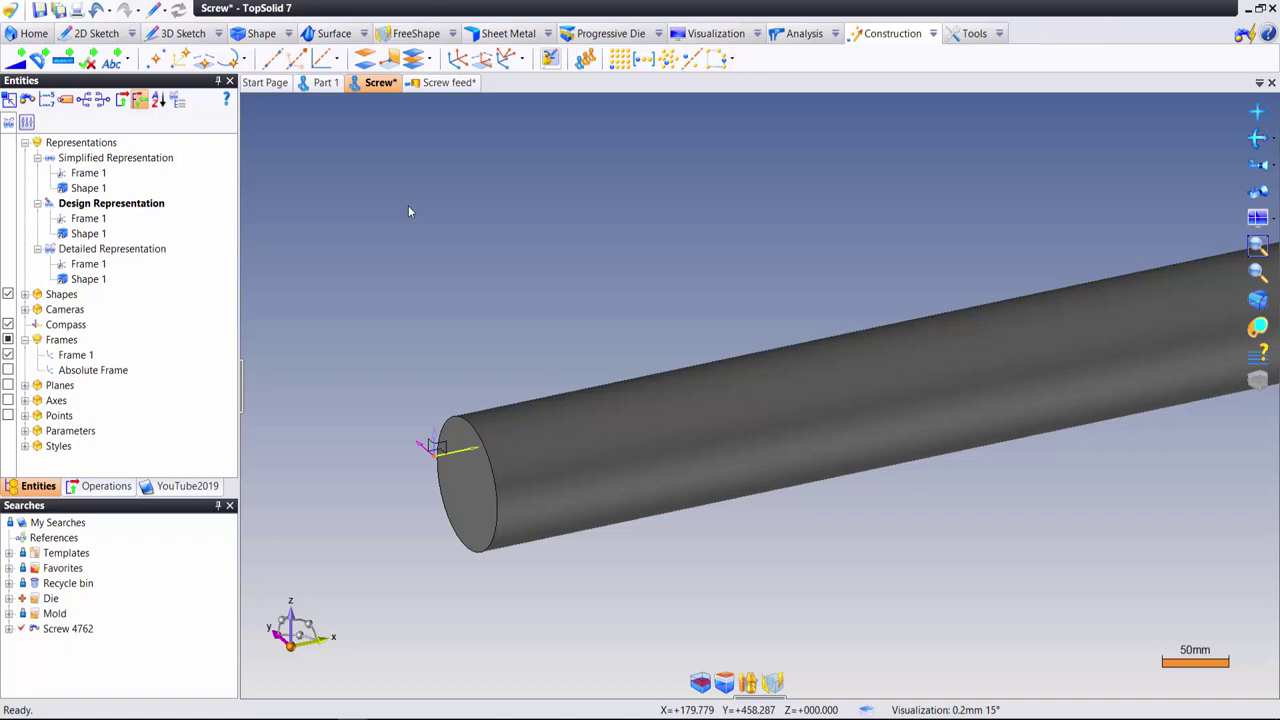
left_click(40, 9)
- Drag the Screw part from the YouTube2019 project tree into the Screw feed assembly
left_click(443, 82)
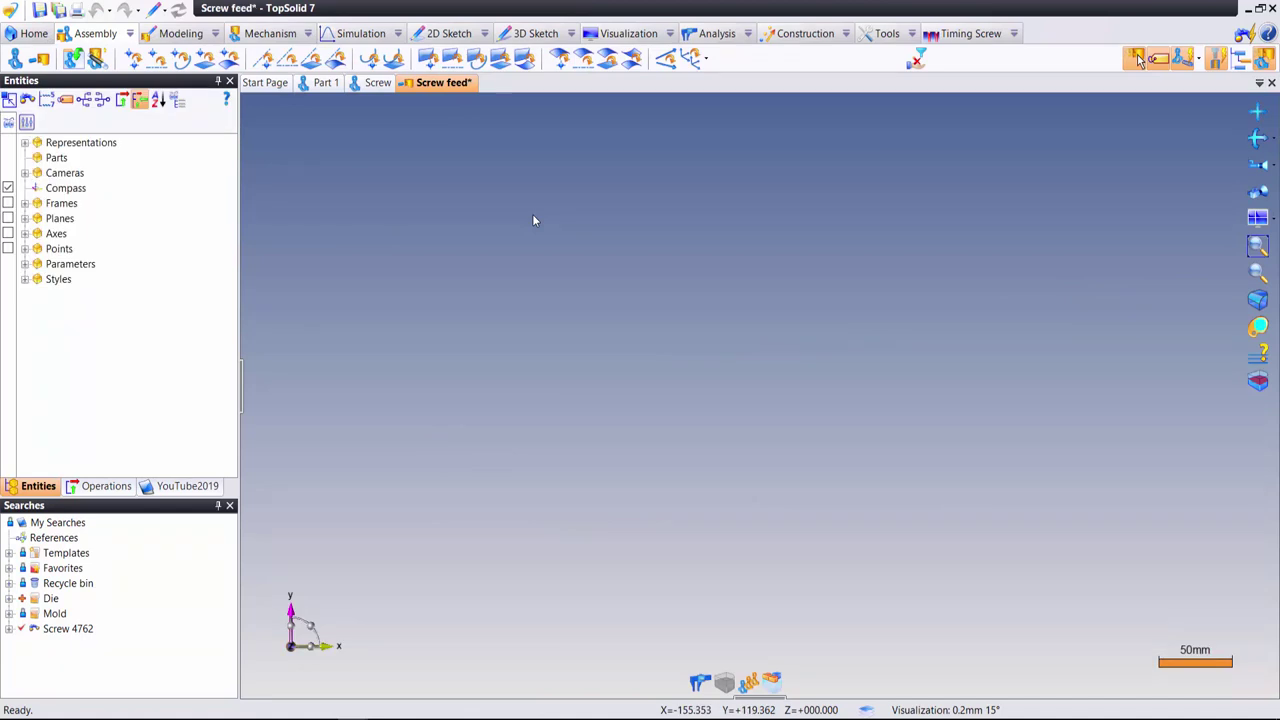
left_click(186, 486)
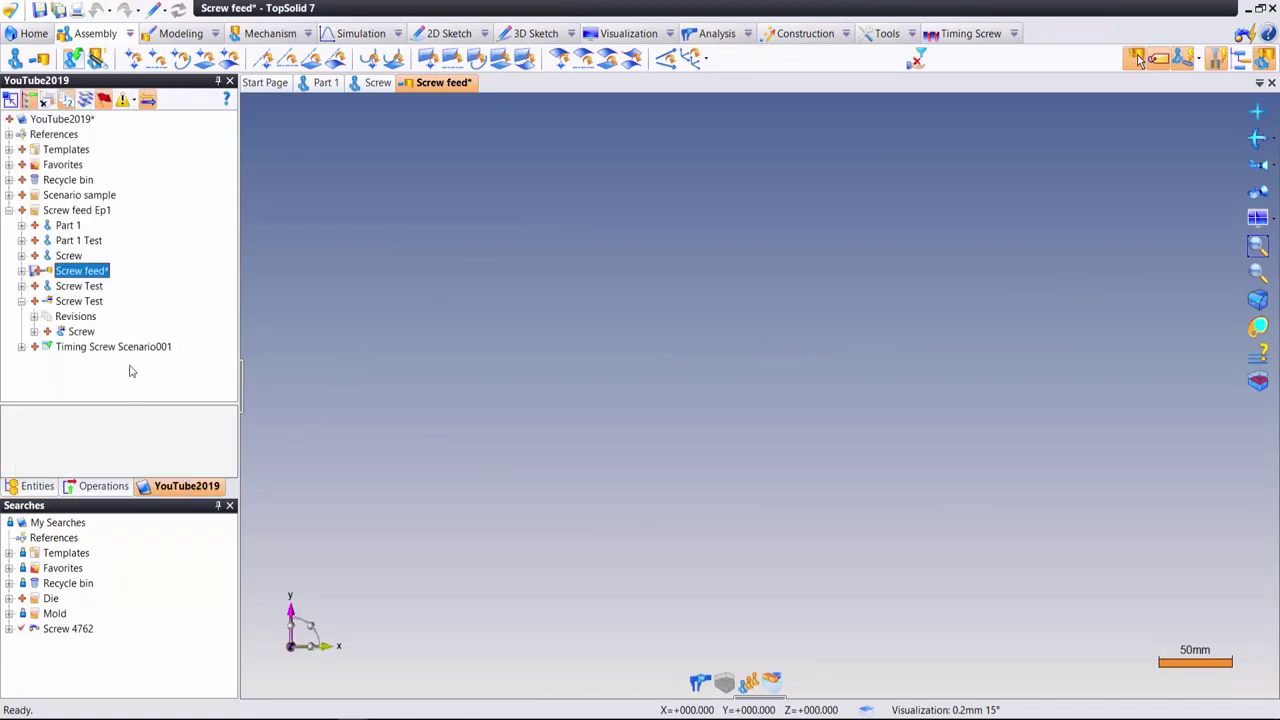
left_click(78, 287)
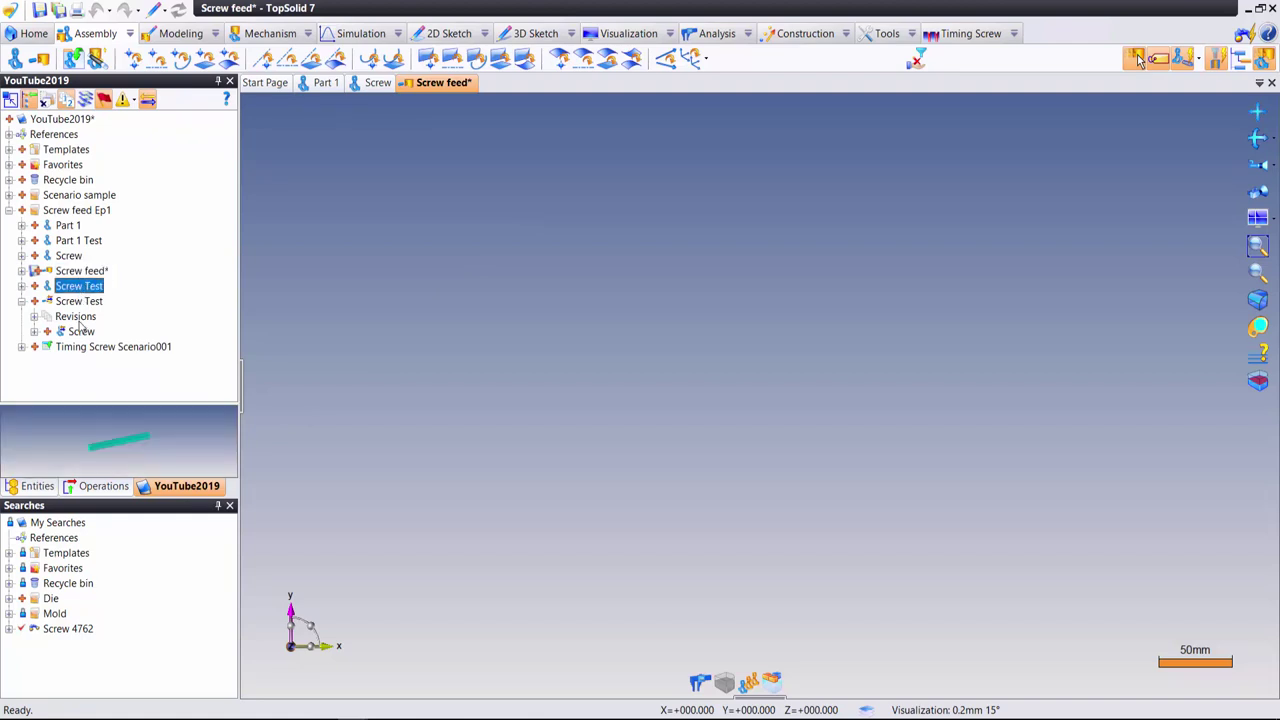
left_click(82, 331)
left_click(21, 301)
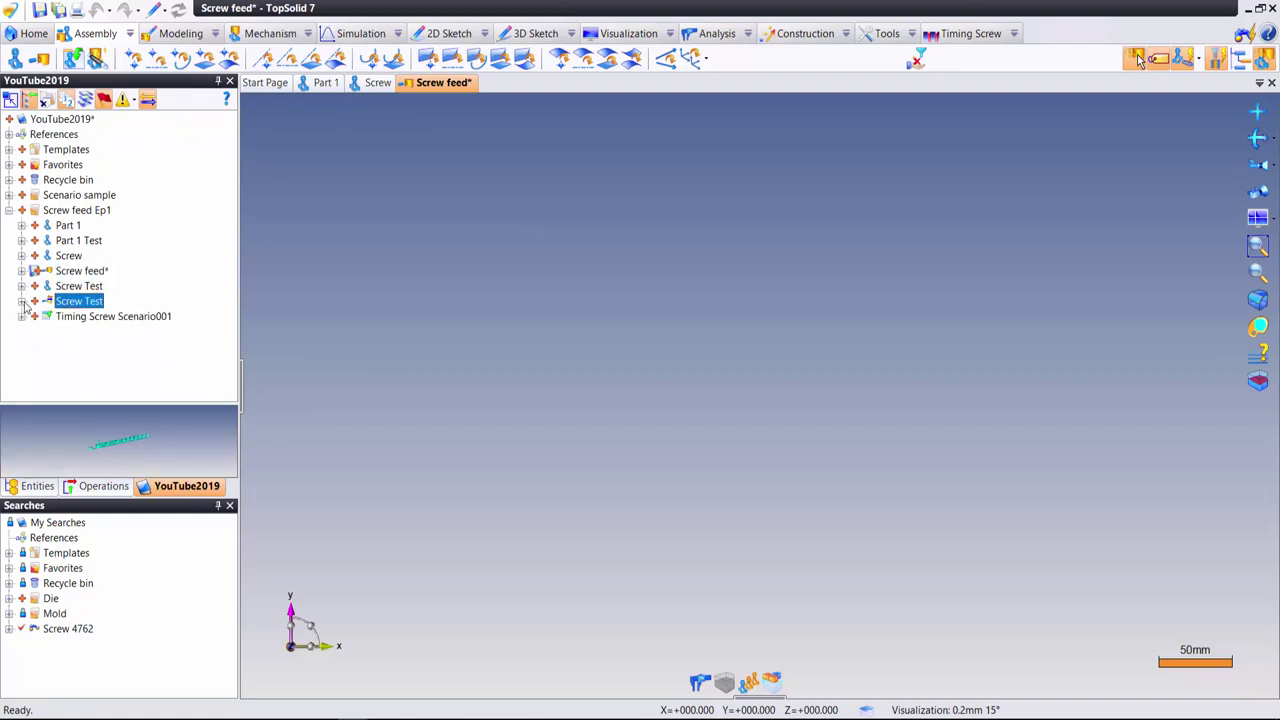
left_click(68, 256)
left_click_drag(68, 256, 687, 367)
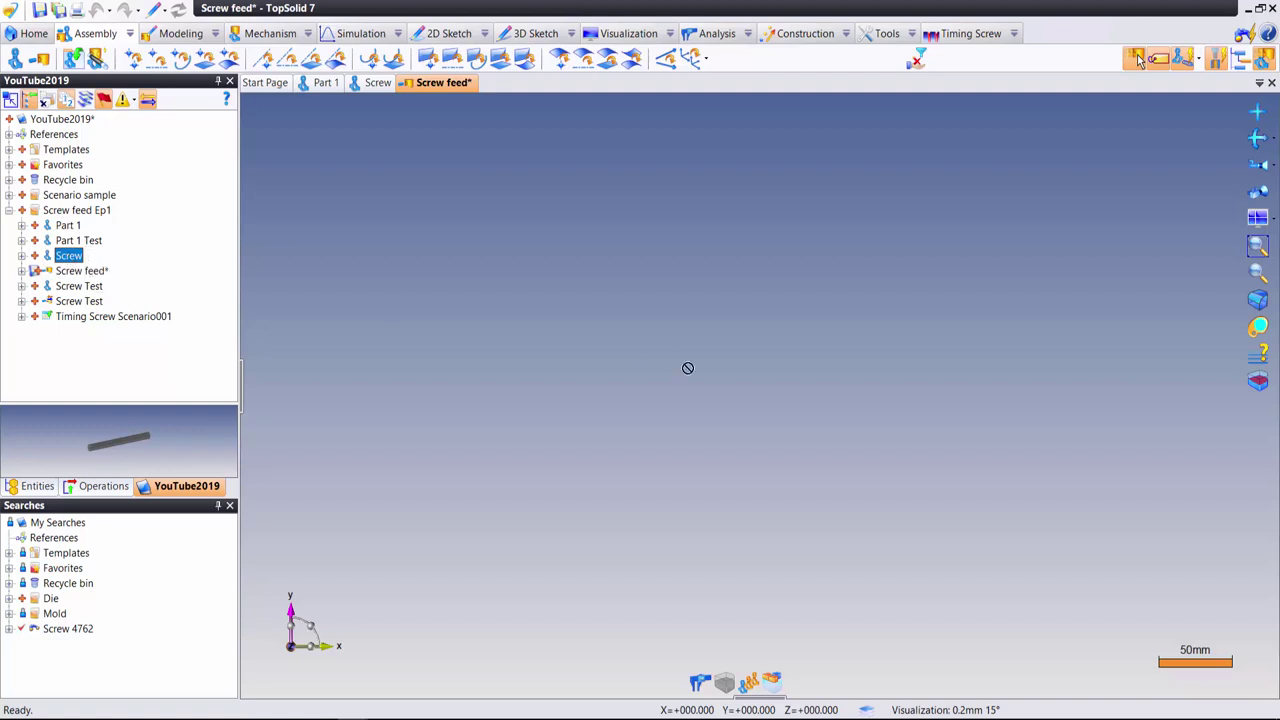
scroll(700, 300, "up", 1)
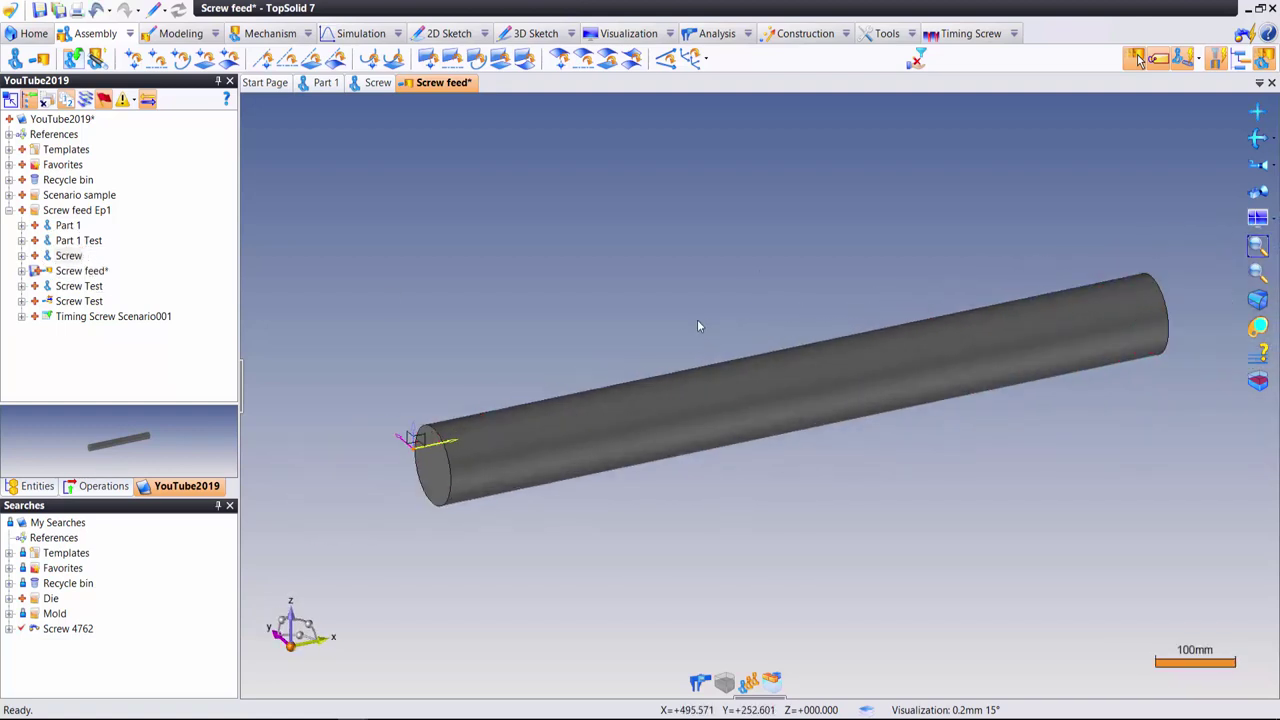
scroll(697, 319, "up", 1)
- Insert Part 1 and fix its cylinder frame onto the screw's shaft-end frame (Frame on Frame)
left_click(68, 226)
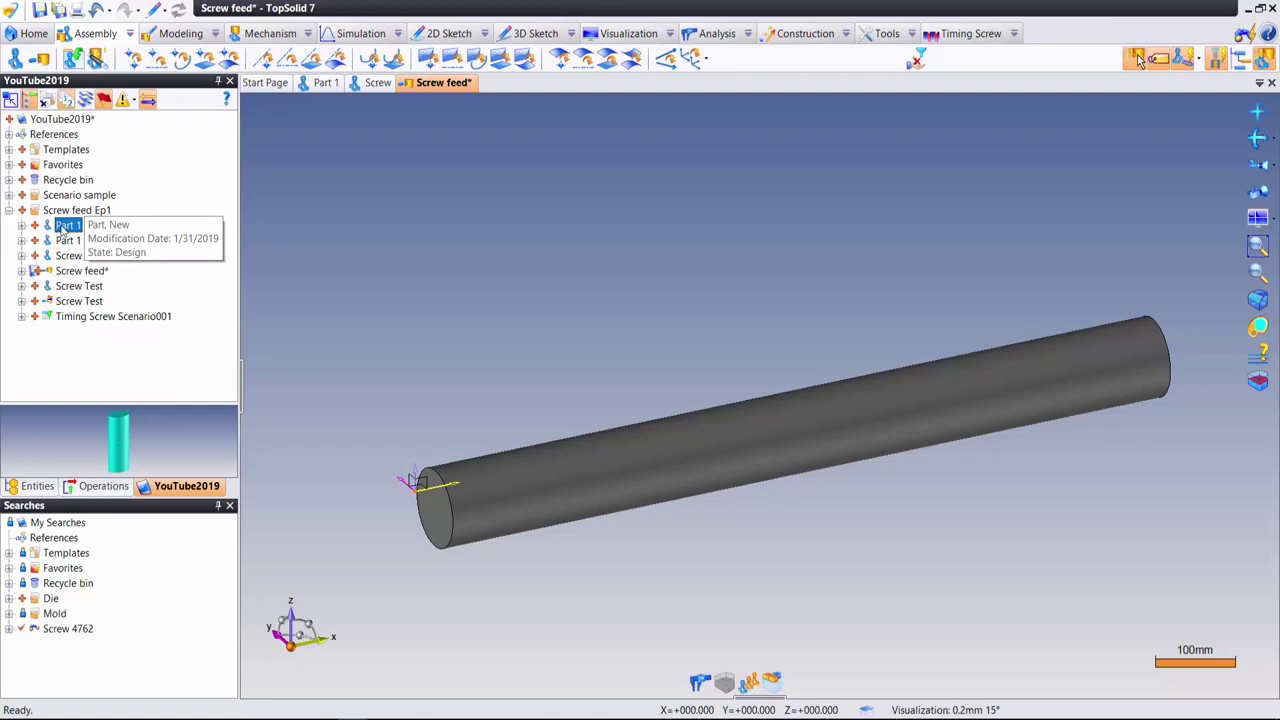
left_click_drag(68, 226, 480, 280)
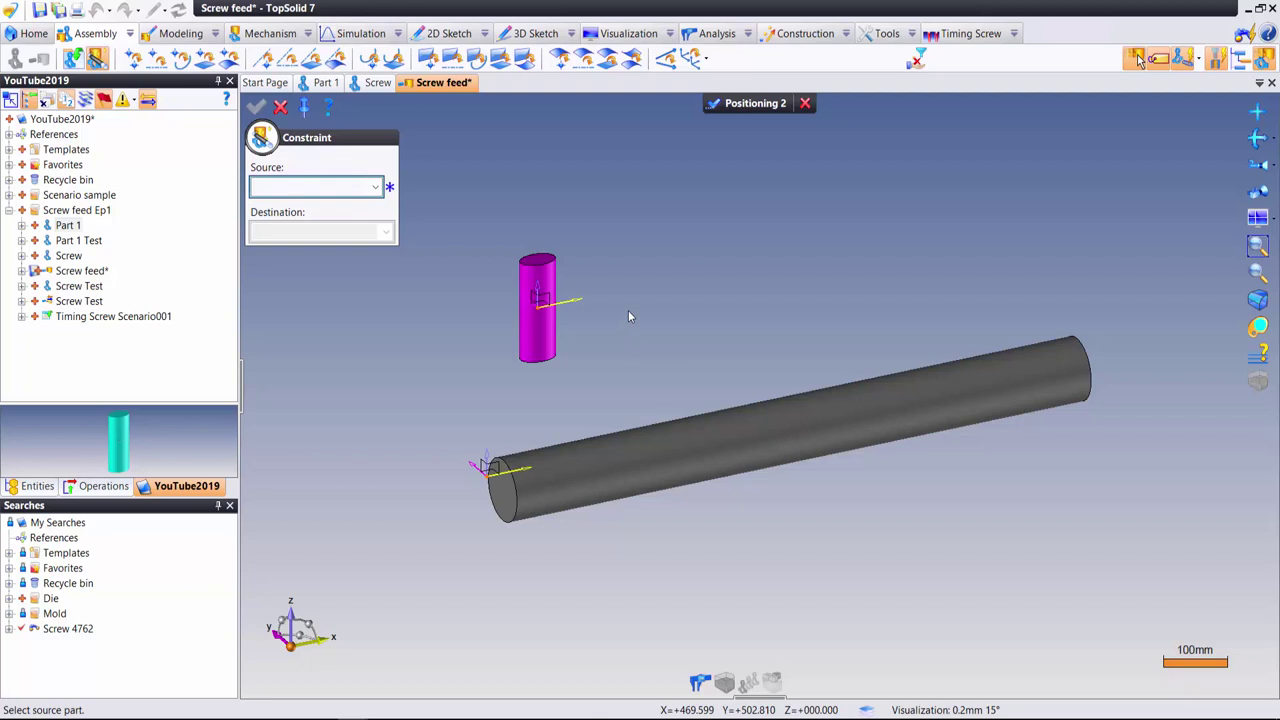
left_click(692, 60)
left_click(690, 58)
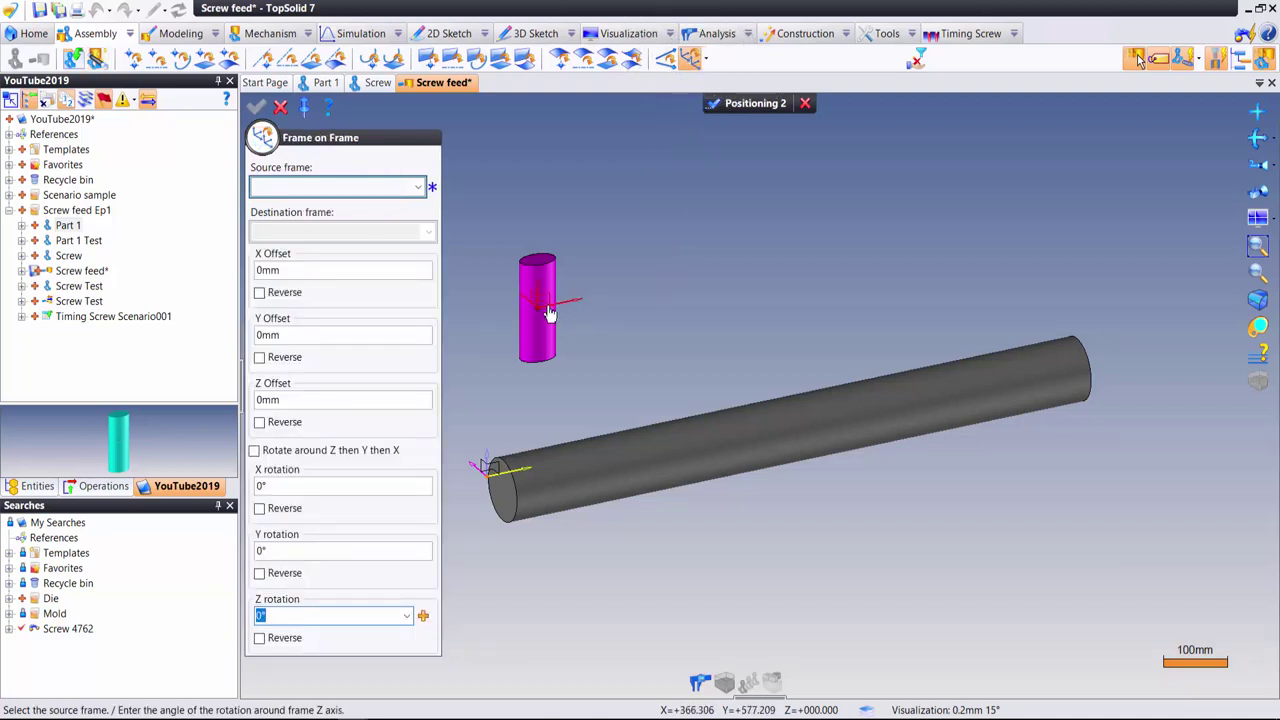
left_click(548, 313)
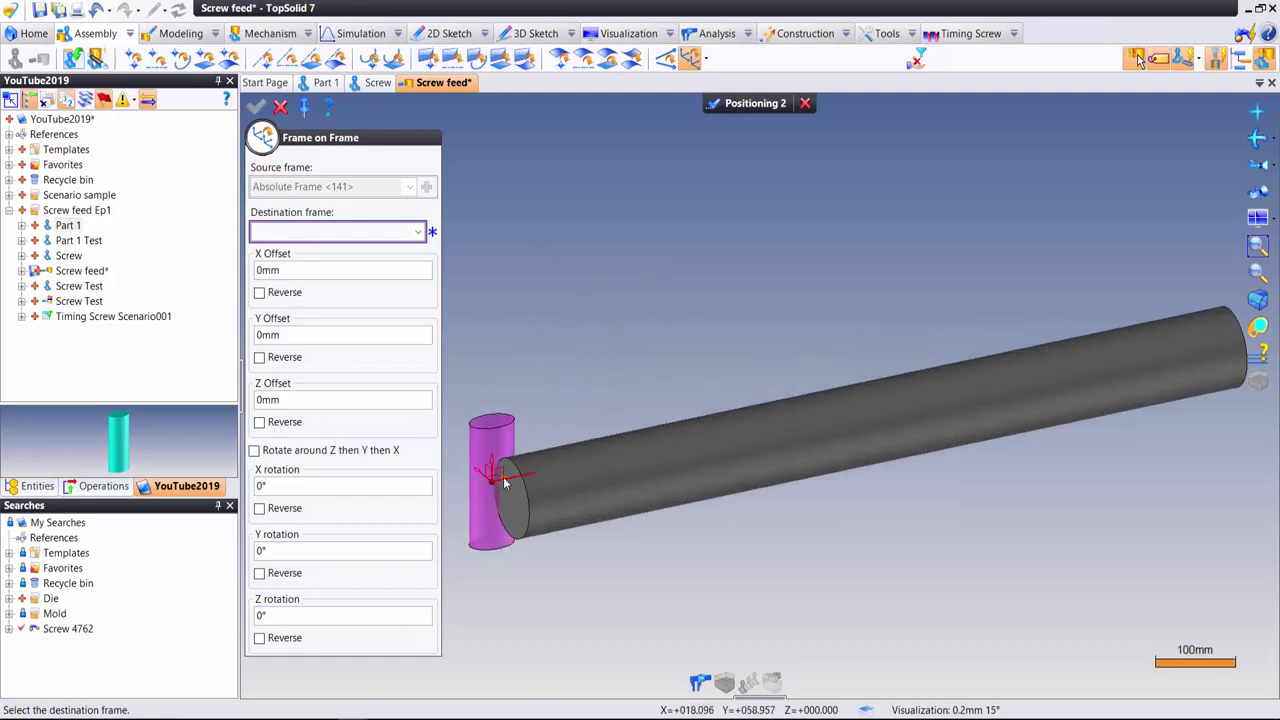
left_click(505, 483)
left_click(280, 106)
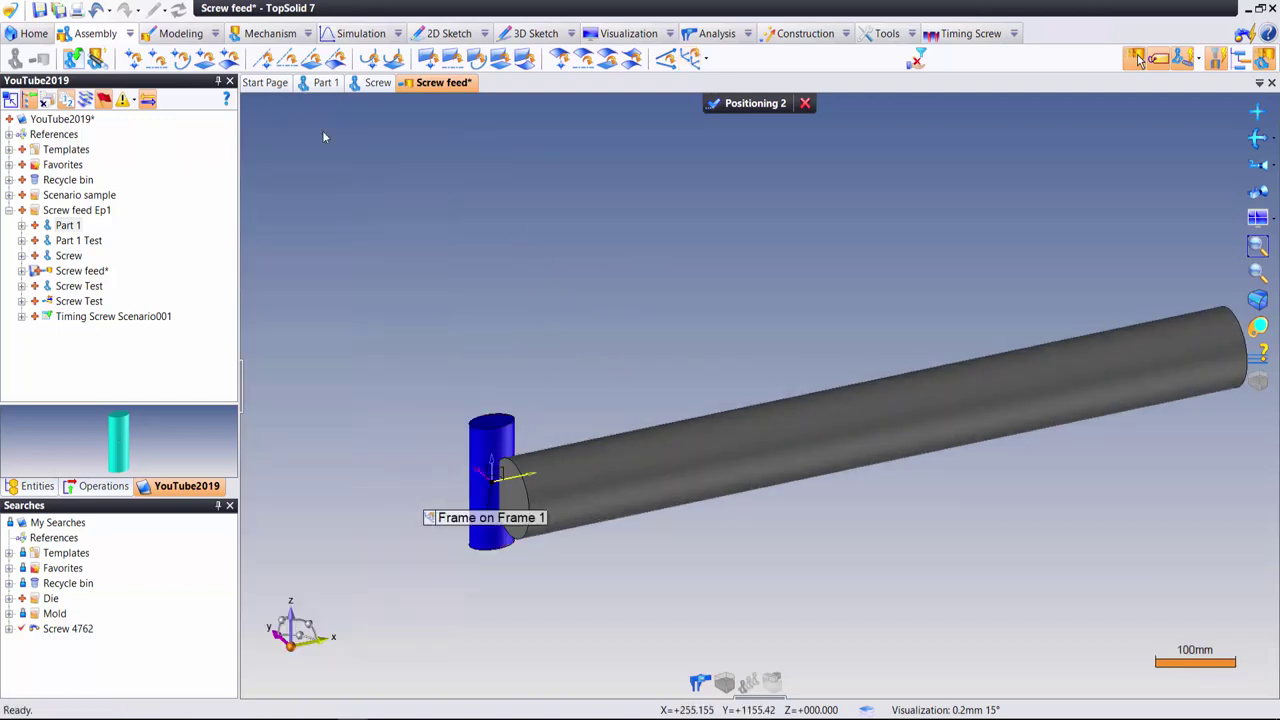
left_click(736, 107)
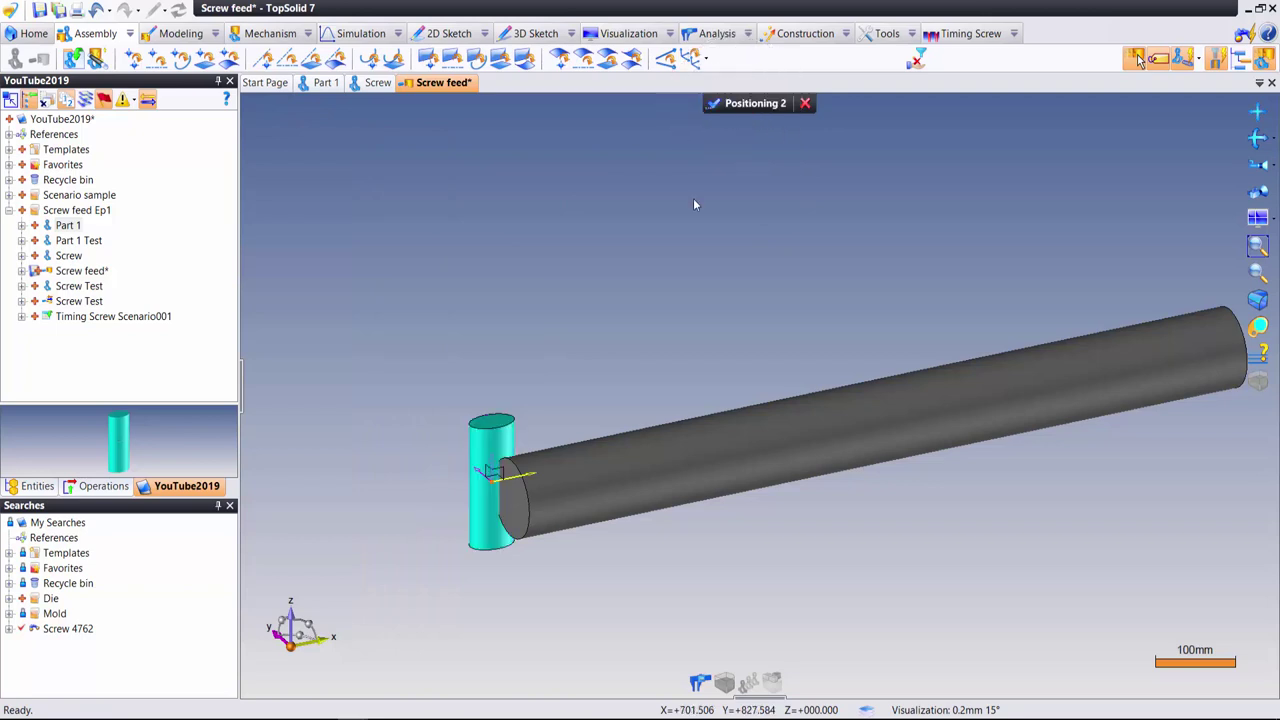
- Adjust the view and select the Screw feed Ep1 project folder
scroll(660, 310, "down", 3)
scroll(590, 390, "up", 4)
scroll(597, 362, "down", 1)
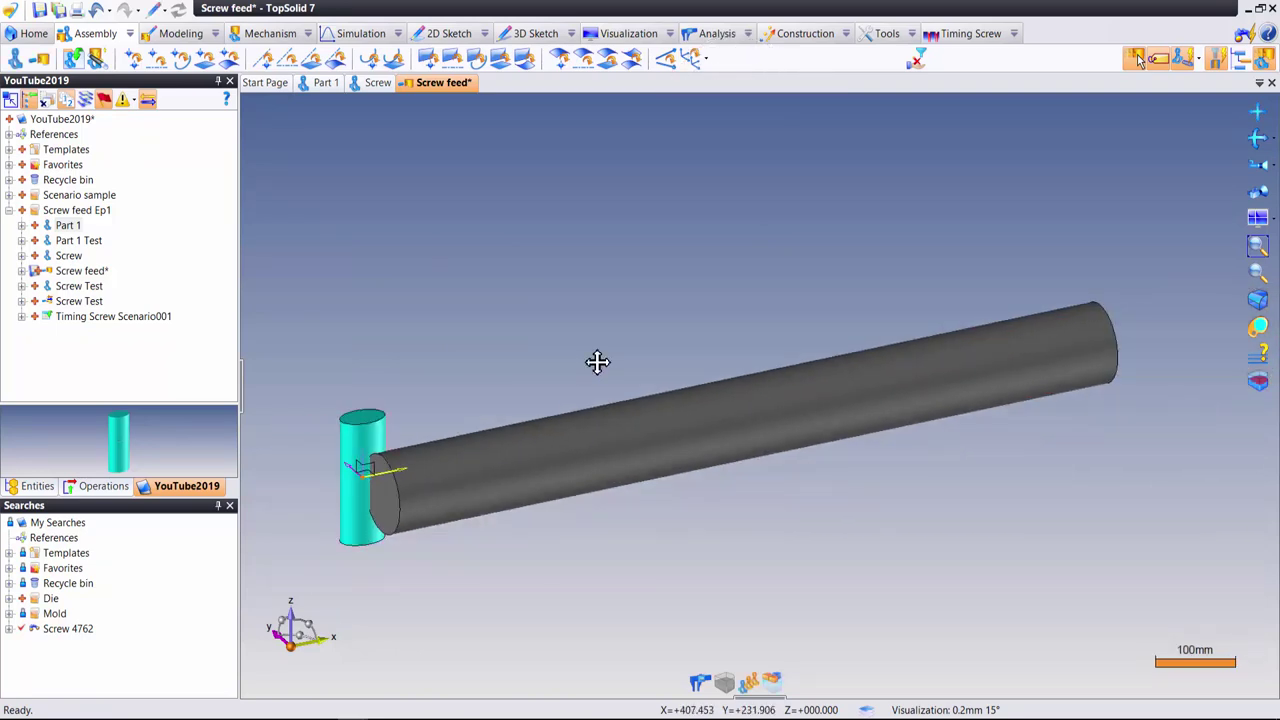
middle_click_drag(597, 362, 608, 368)
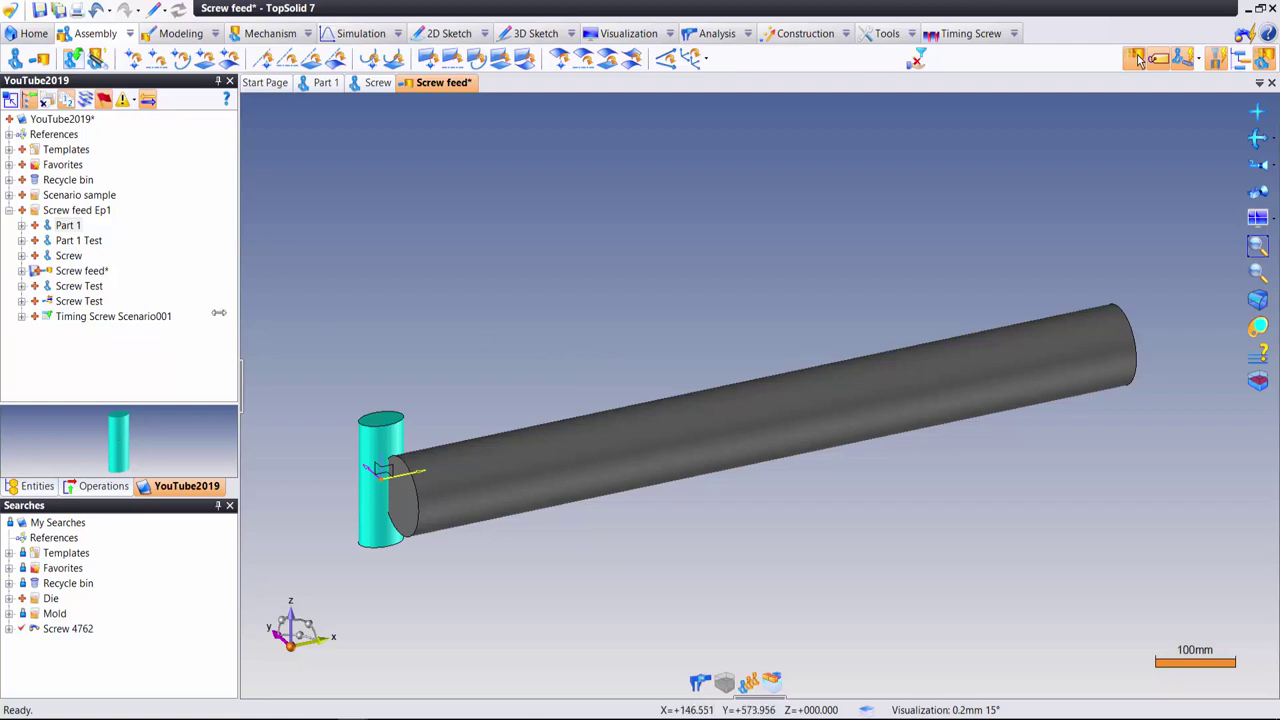
left_click(69, 212)
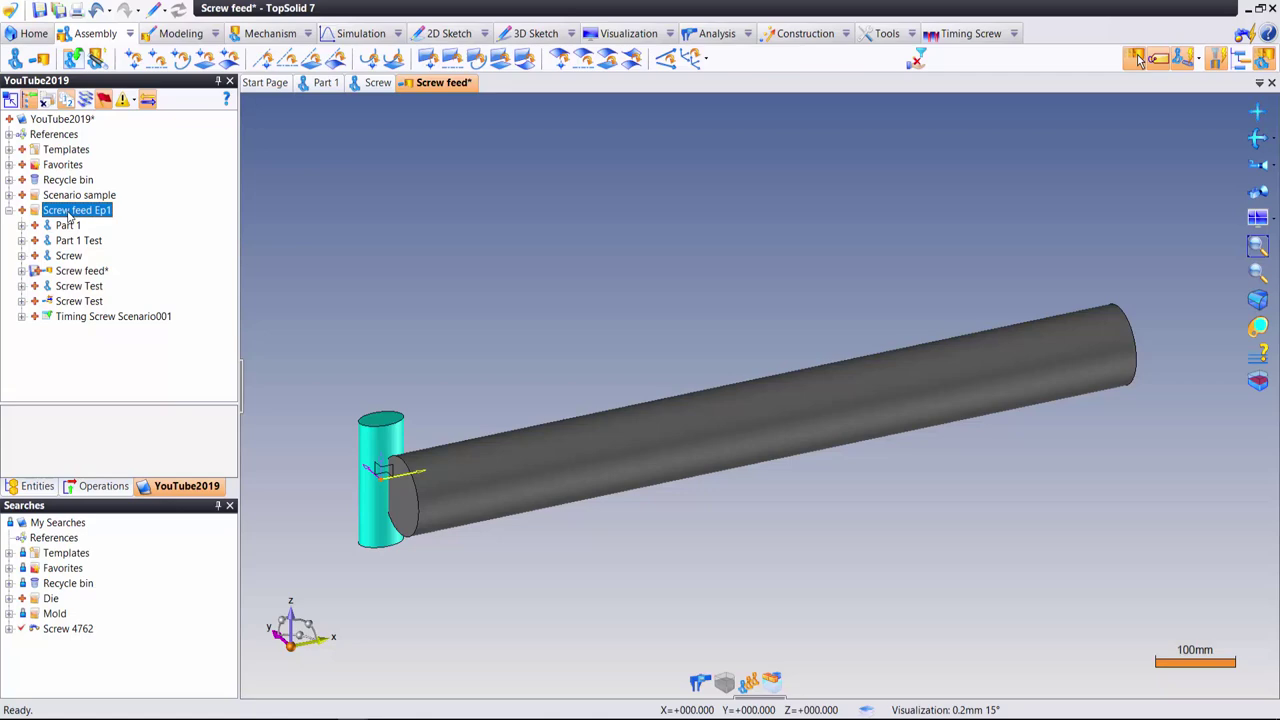
- Choose Timing Screw Scenario as the new document type in the Screw feed Ep1 folder
right_click(69, 217)
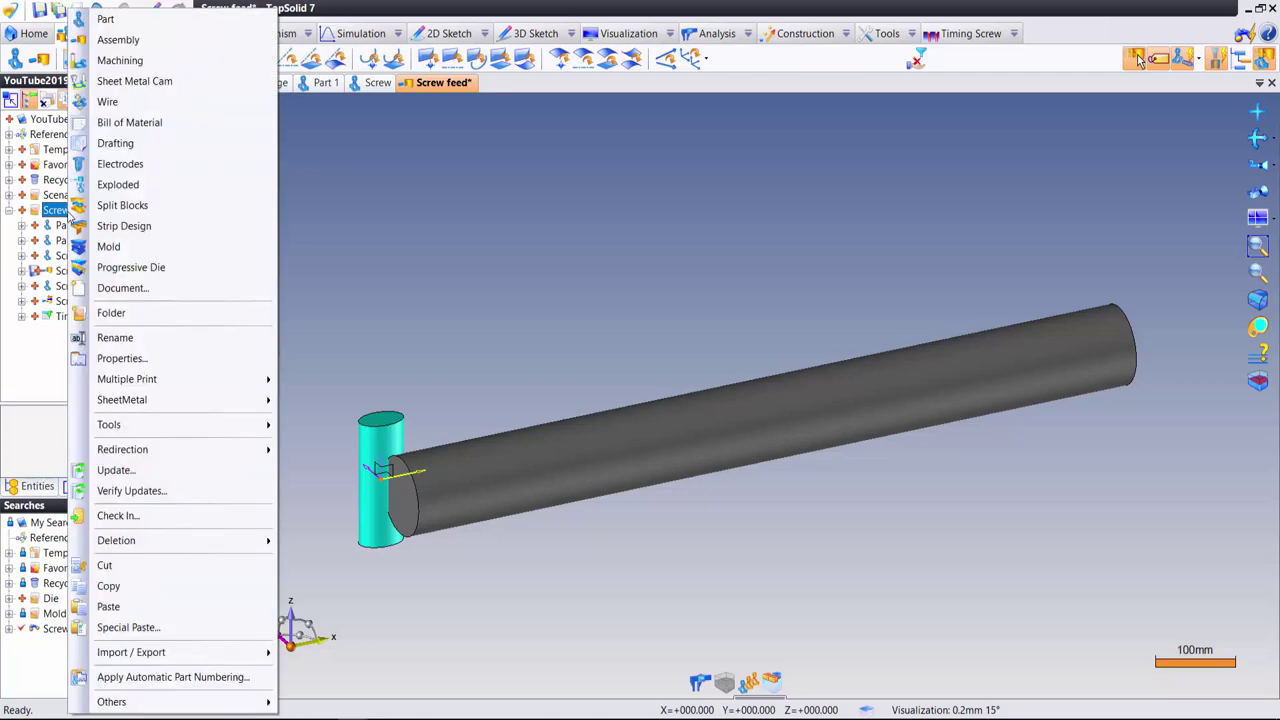
left_click(136, 290)
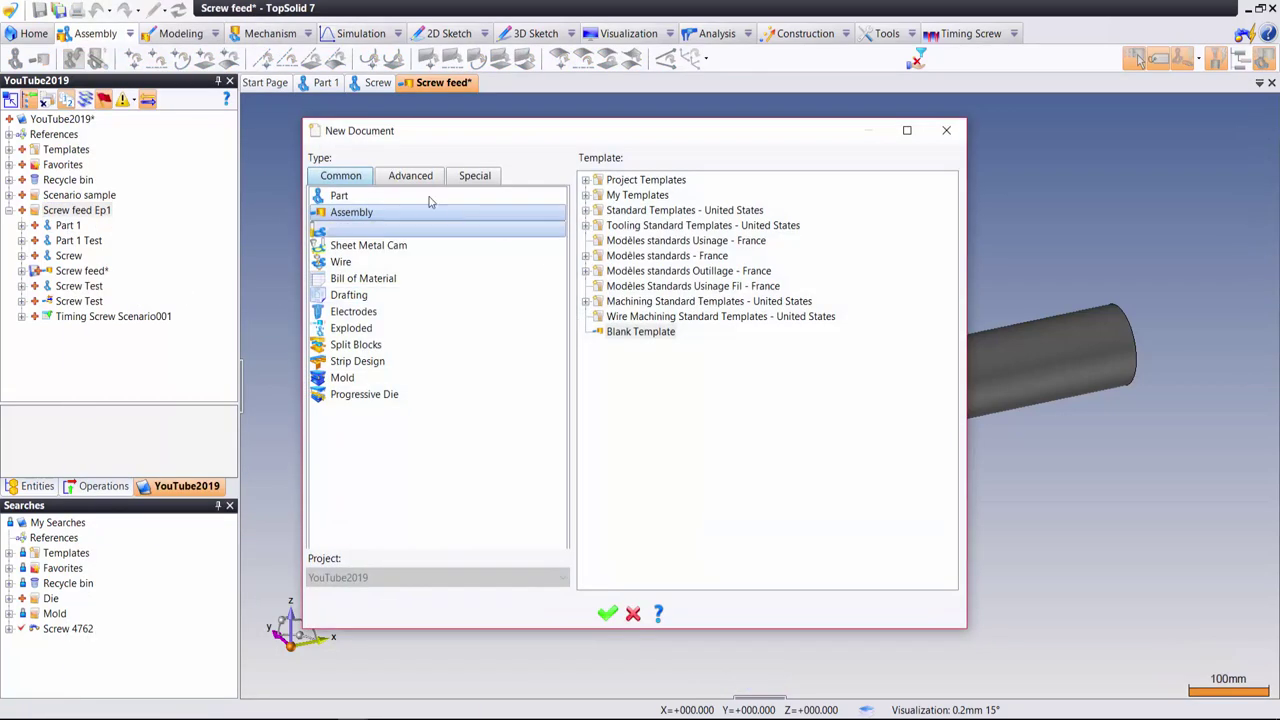
scroll(530, 460, "down", 1)
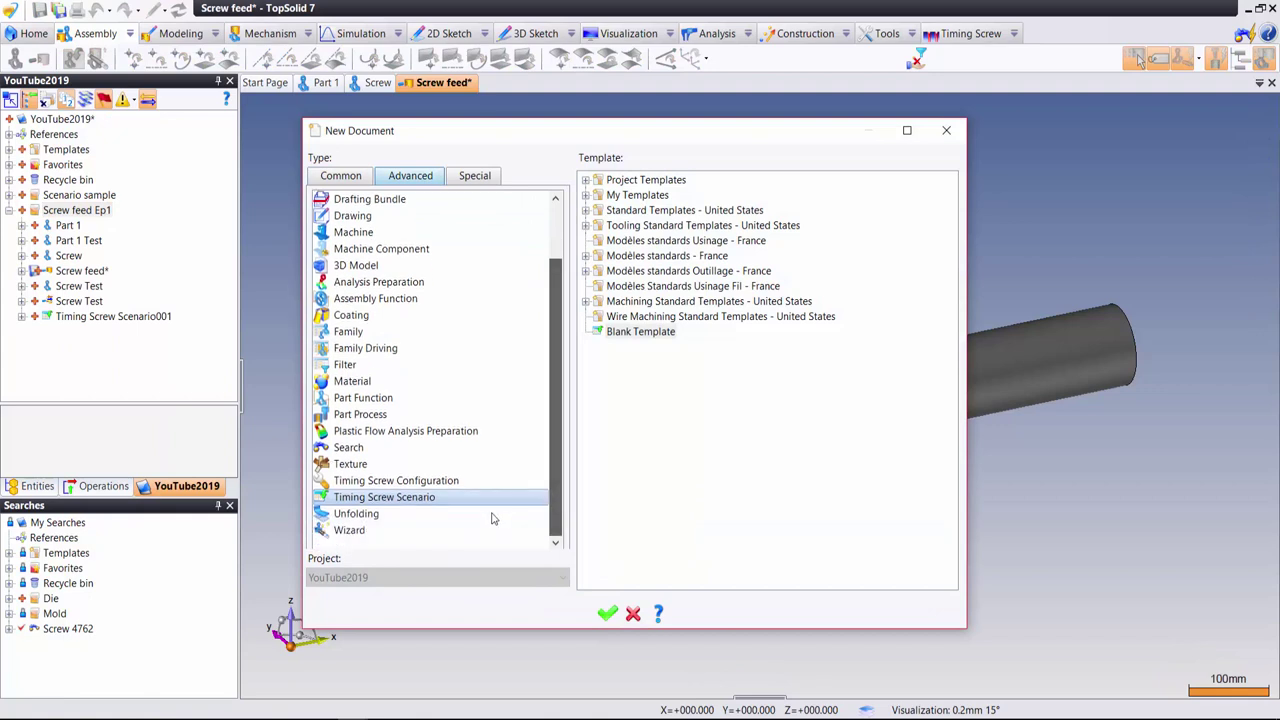
left_click(383, 500)
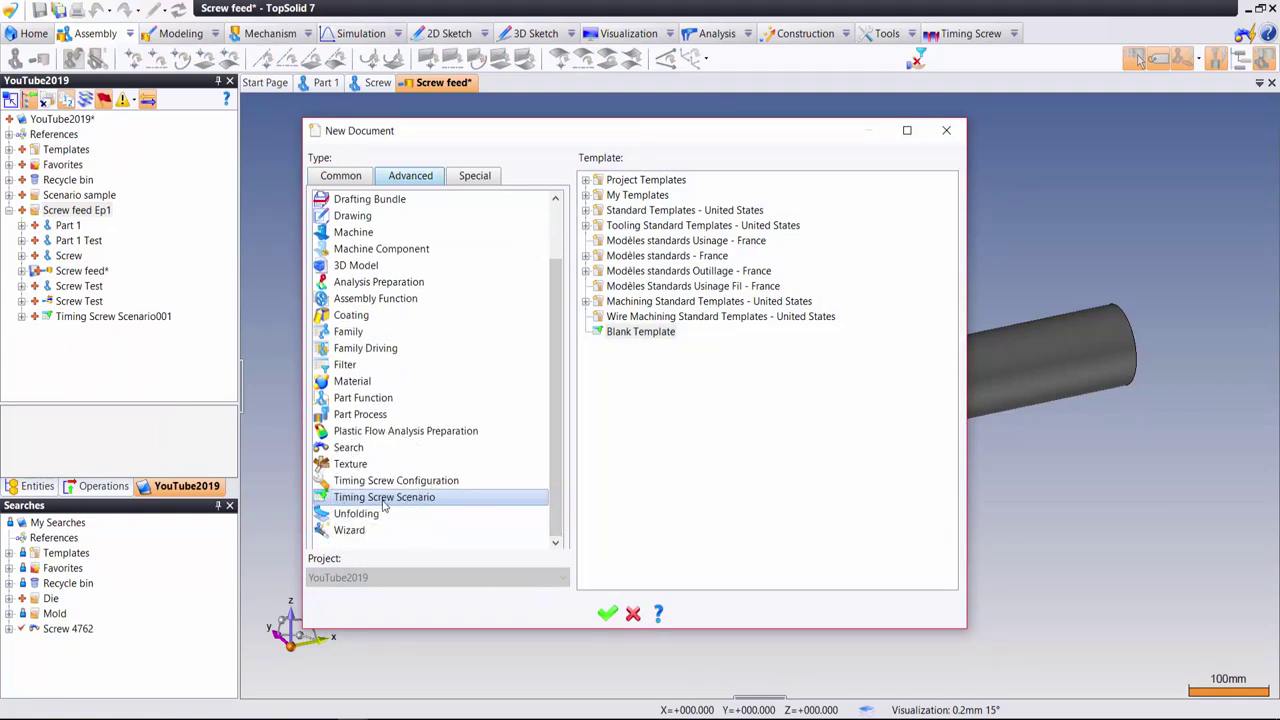
- Create the scenario from Blank Template with Millimeter translation and Degree rotation units
double_click(633, 336)
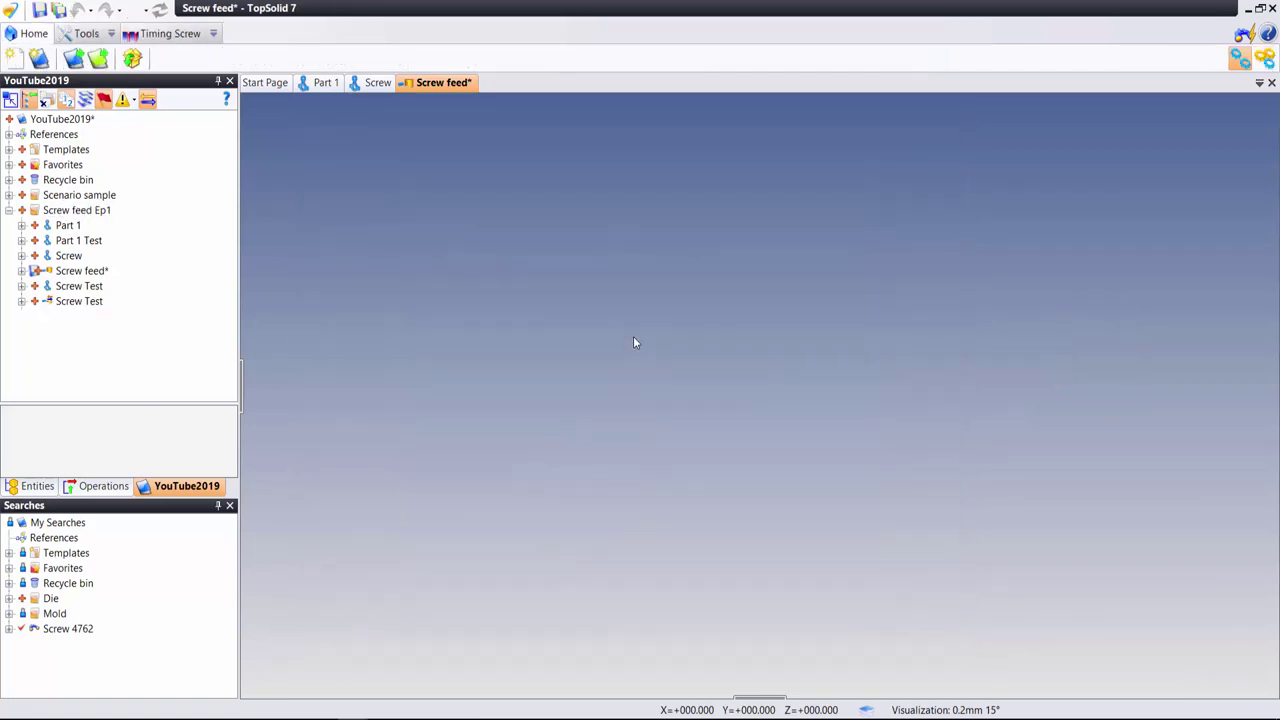
left_click(372, 148)
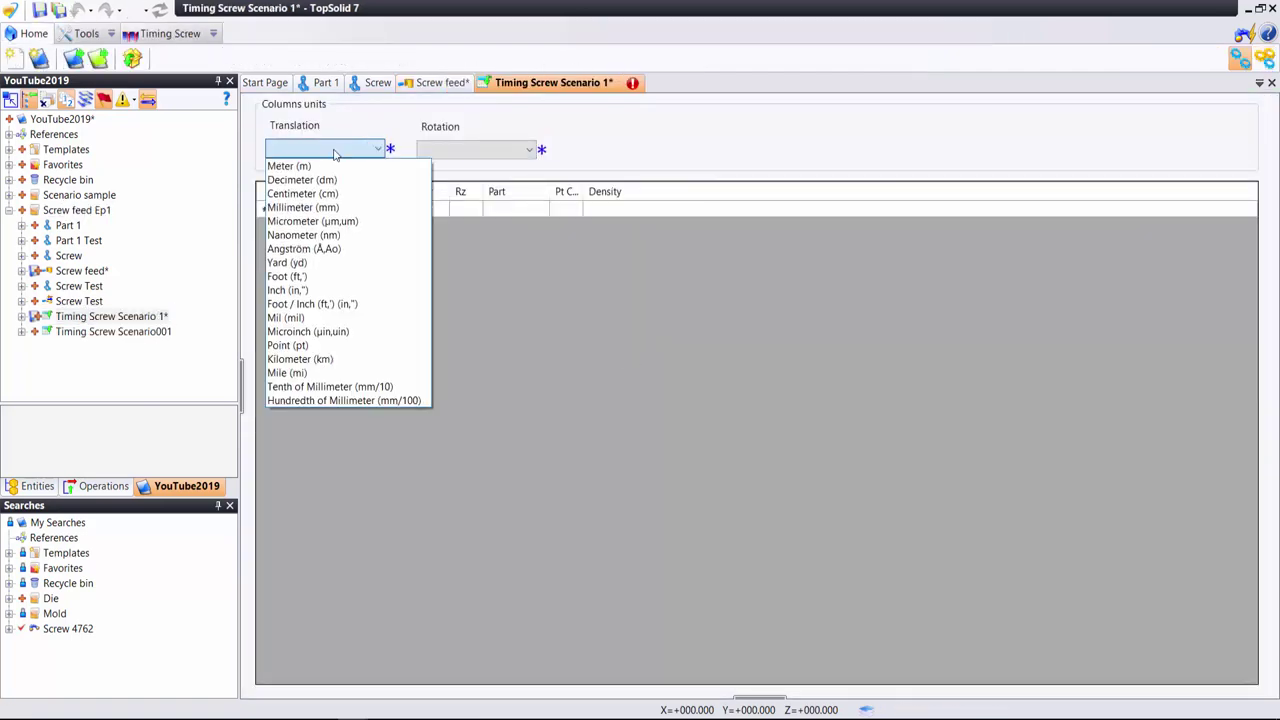
left_click(325, 207)
left_click(522, 149)
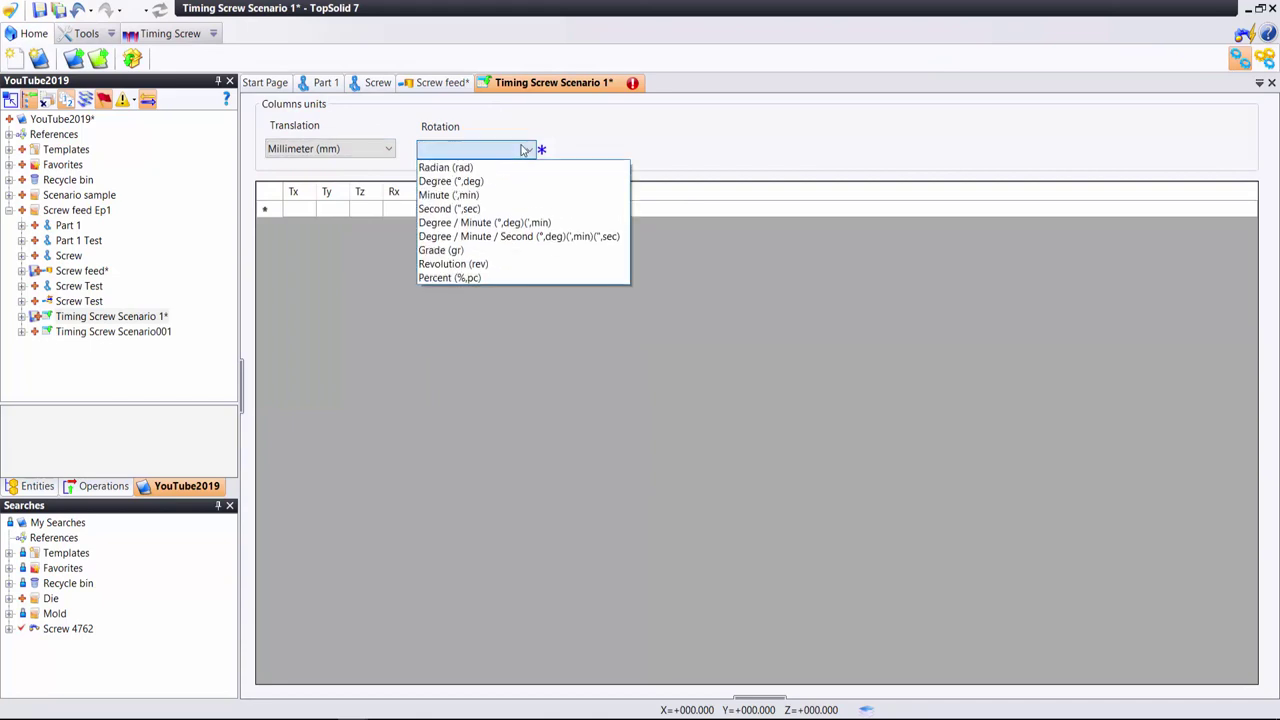
left_click(483, 181)
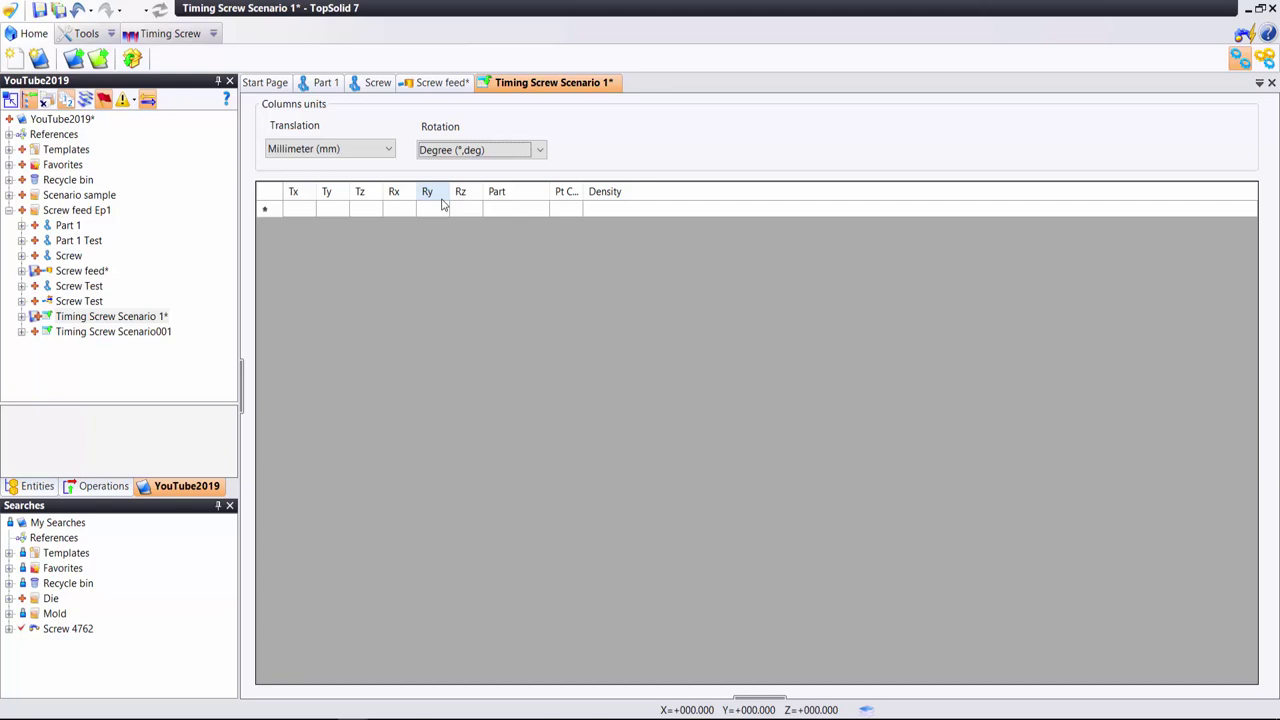
- Widen the Pt Ctrl column while selecting the first row's Part, Pt Ctrl and Density cells
left_click(538, 209)
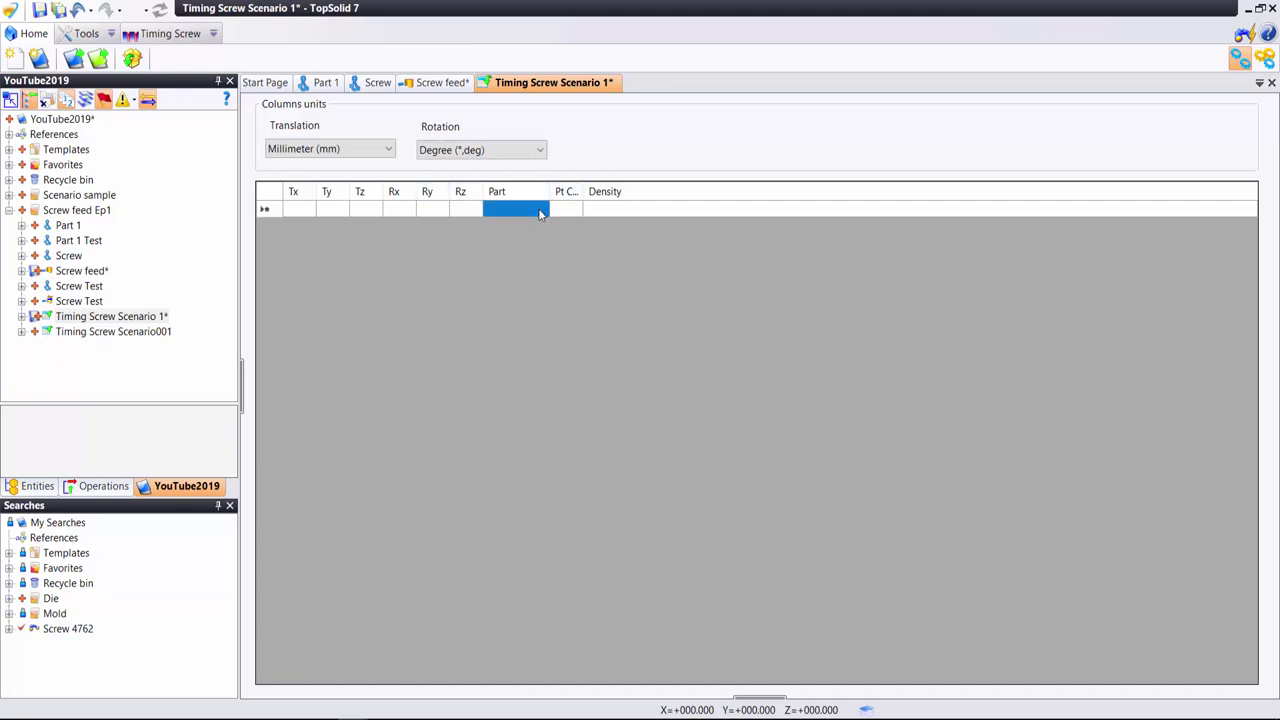
left_click(572, 211)
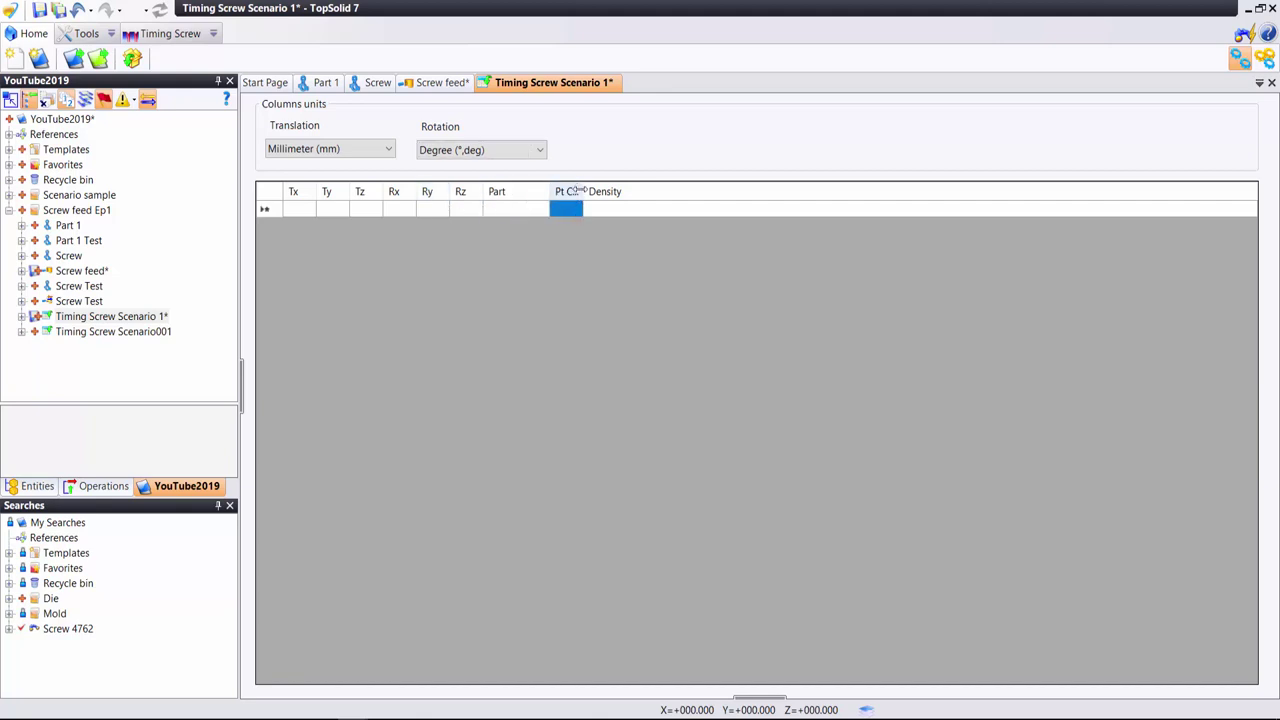
left_click_drag(622, 190, 632, 190)
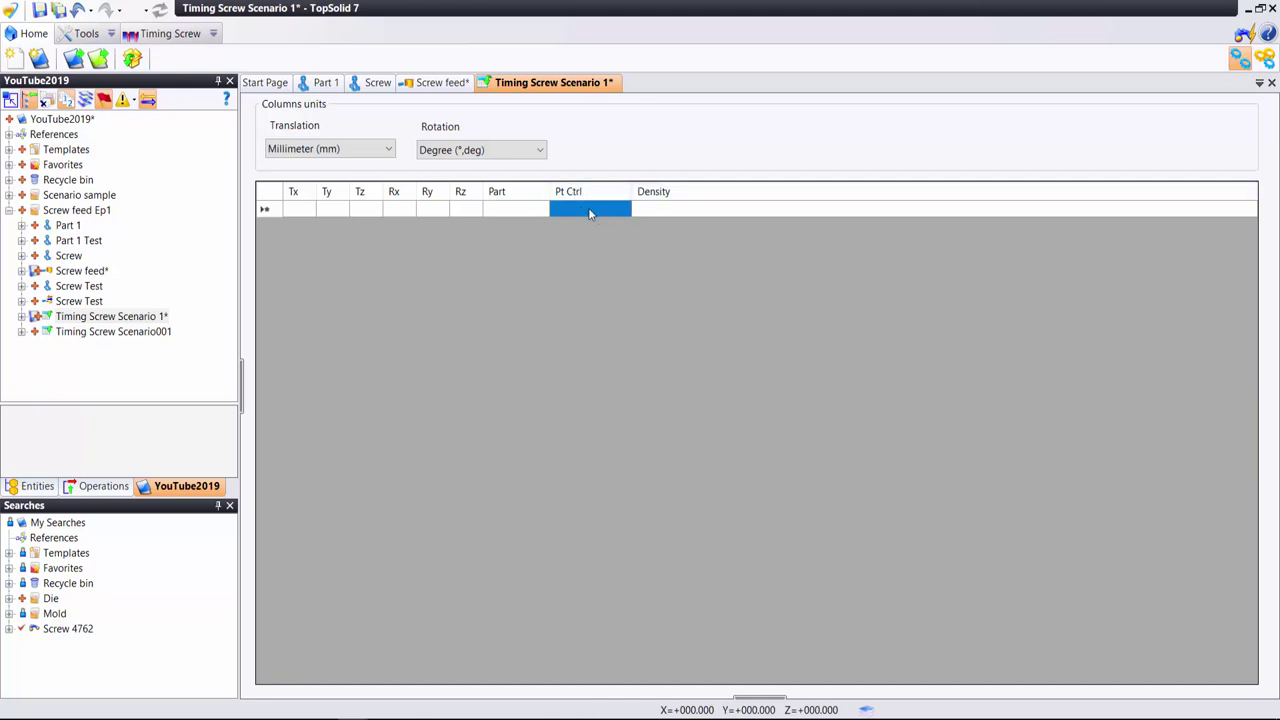
left_click(657, 209)
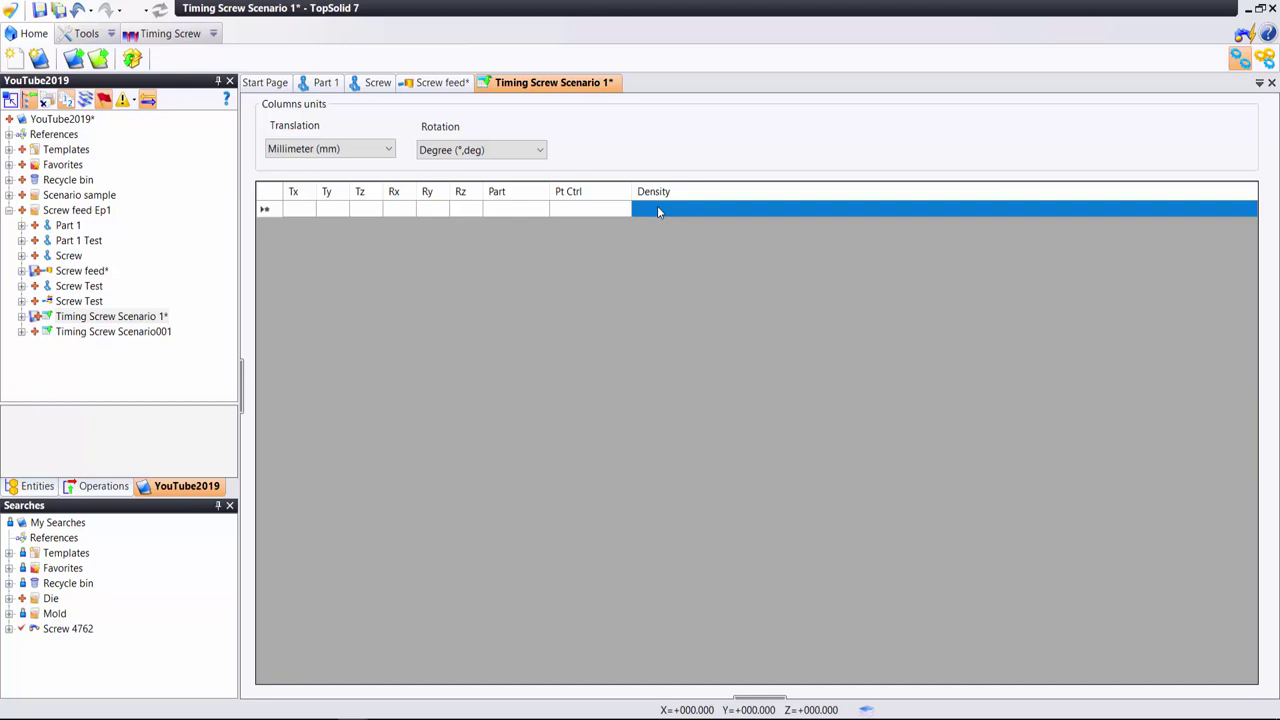
- Open the prepared Timing Screw Scenario001 table, then return to the Screw feed assembly
right_click(584, 88)
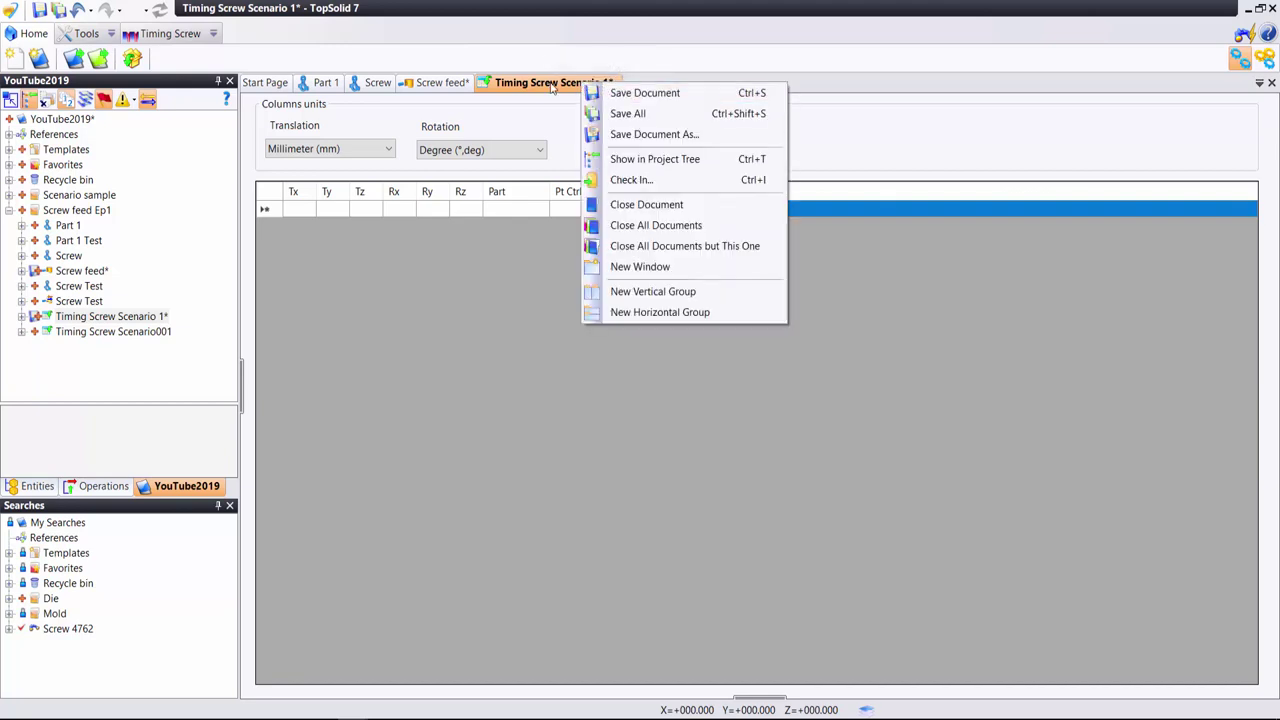
left_click(551, 88)
double_click(133, 331)
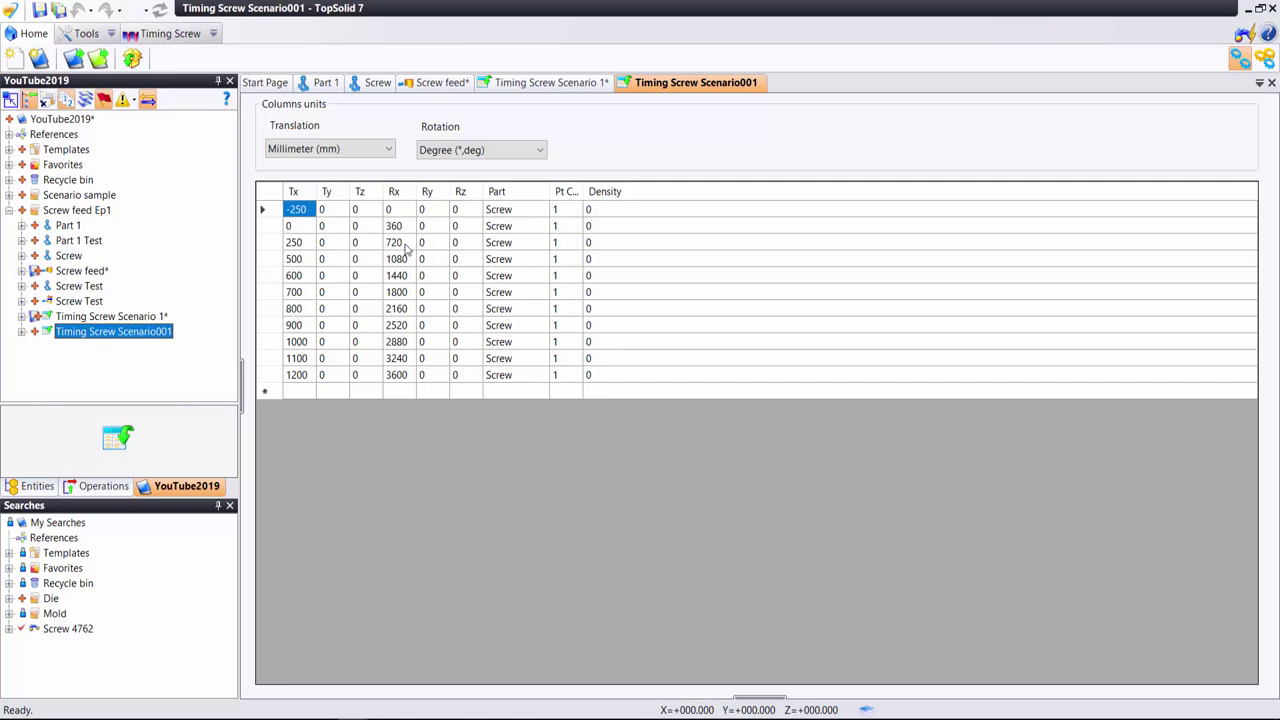
left_click(441, 84)
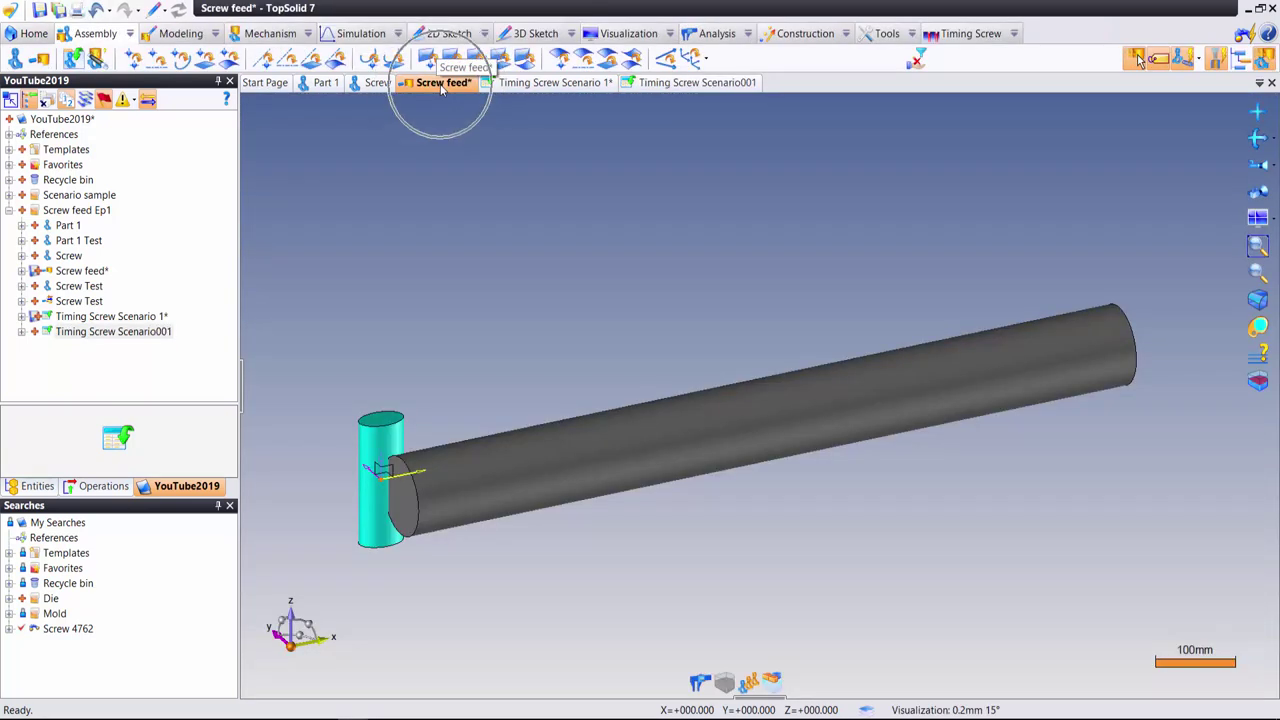
- Open the Screws panel via the Timing Screw tab's 'Create a new timing screw' command
left_click(960, 36)
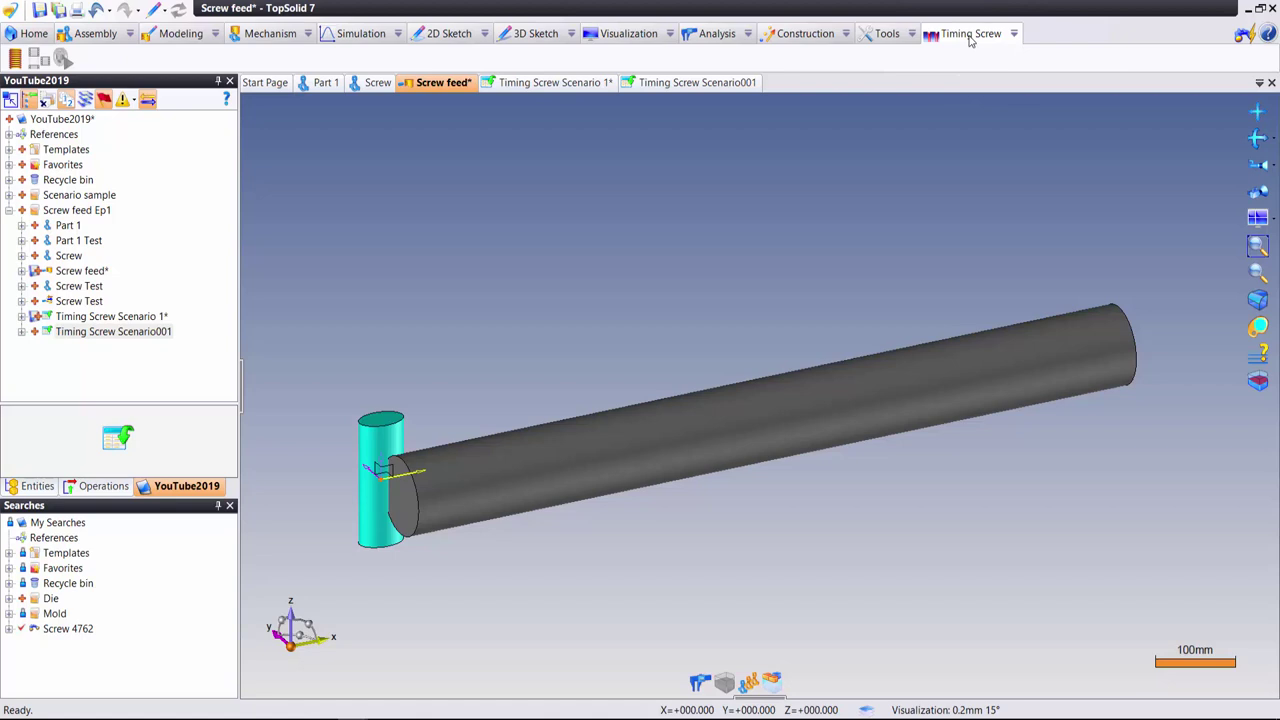
left_click(14, 61)
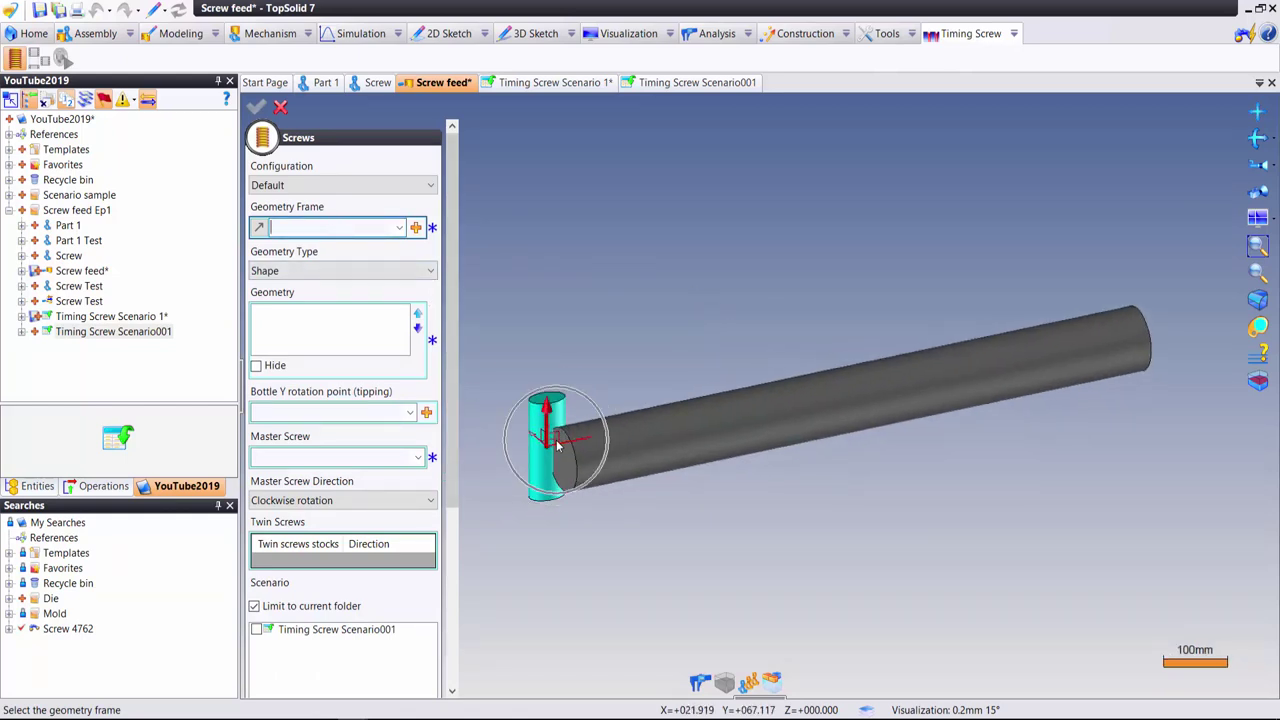
- Set Absolute Frame as geometry frame, pick the part geometry, and choose the long cylinder as Master Screw
left_click(558, 445)
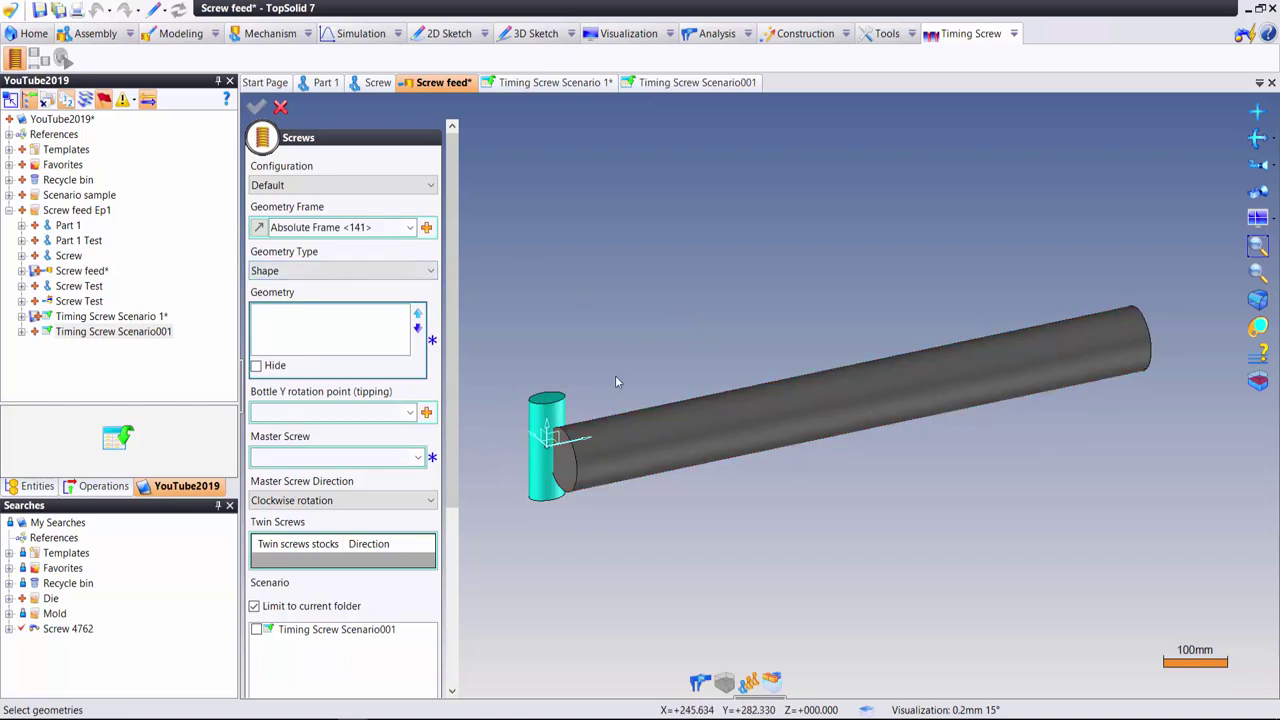
left_click(558, 415)
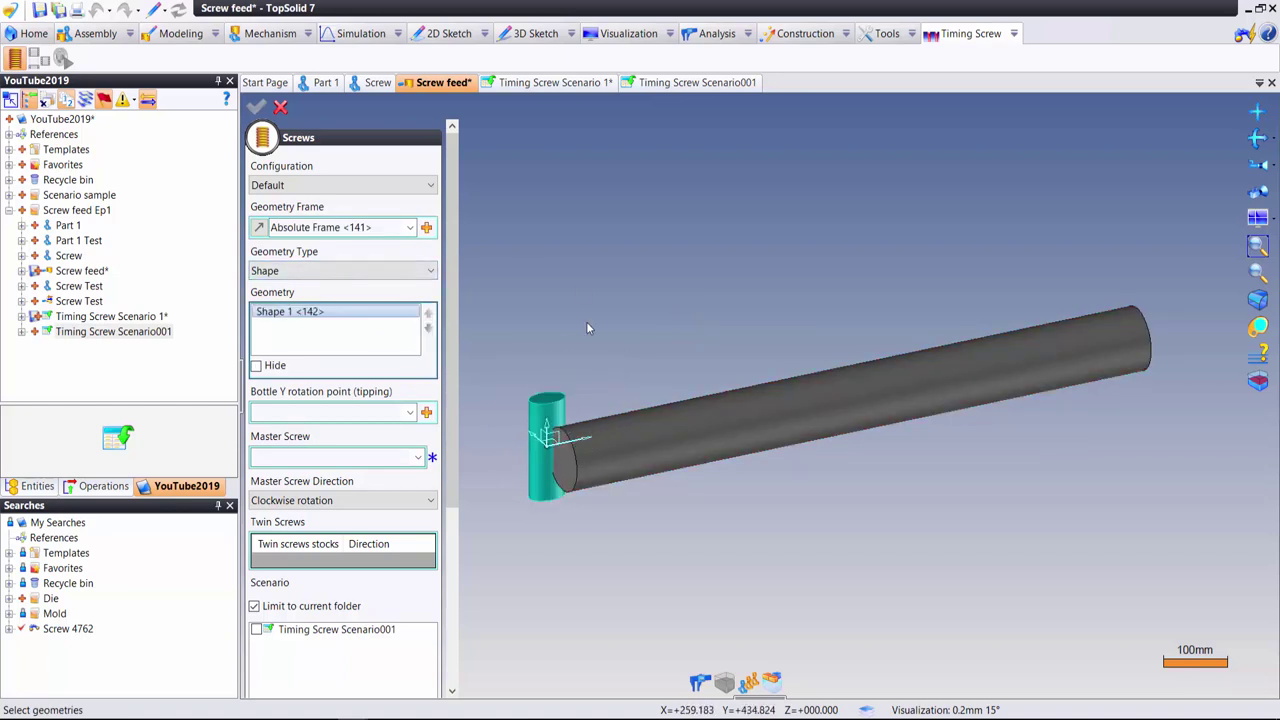
left_click(306, 456)
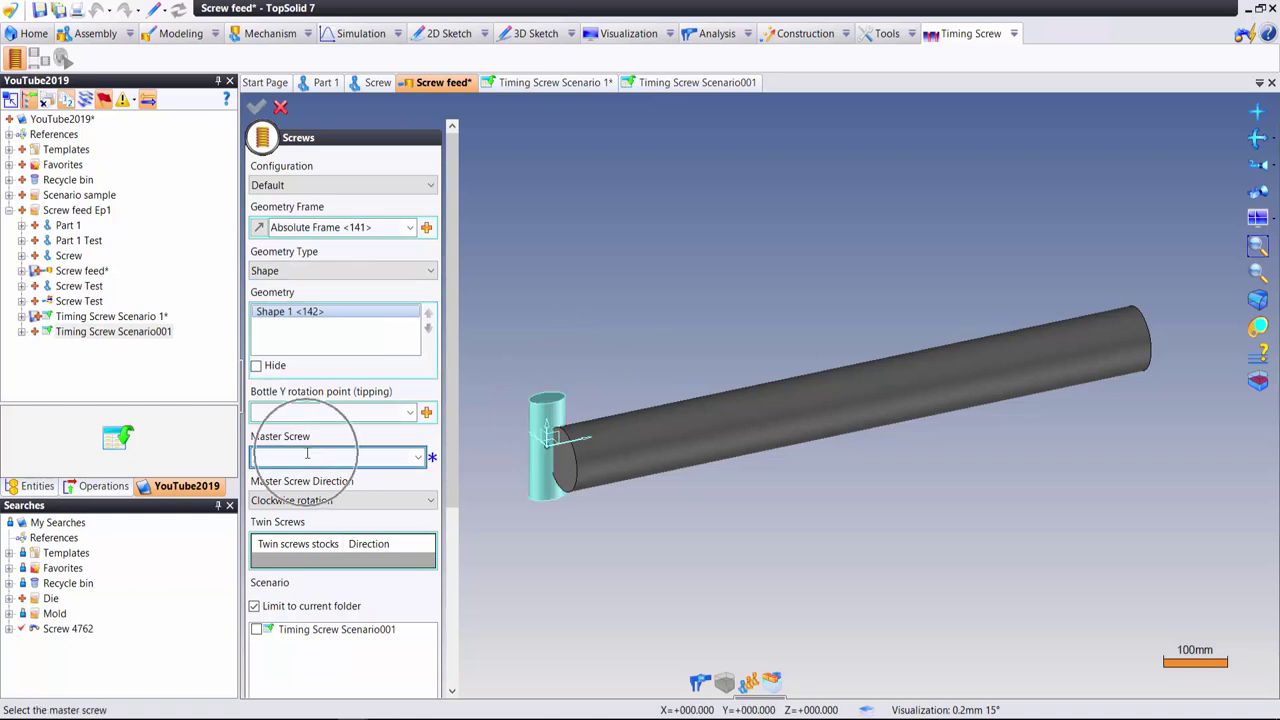
left_click(697, 443)
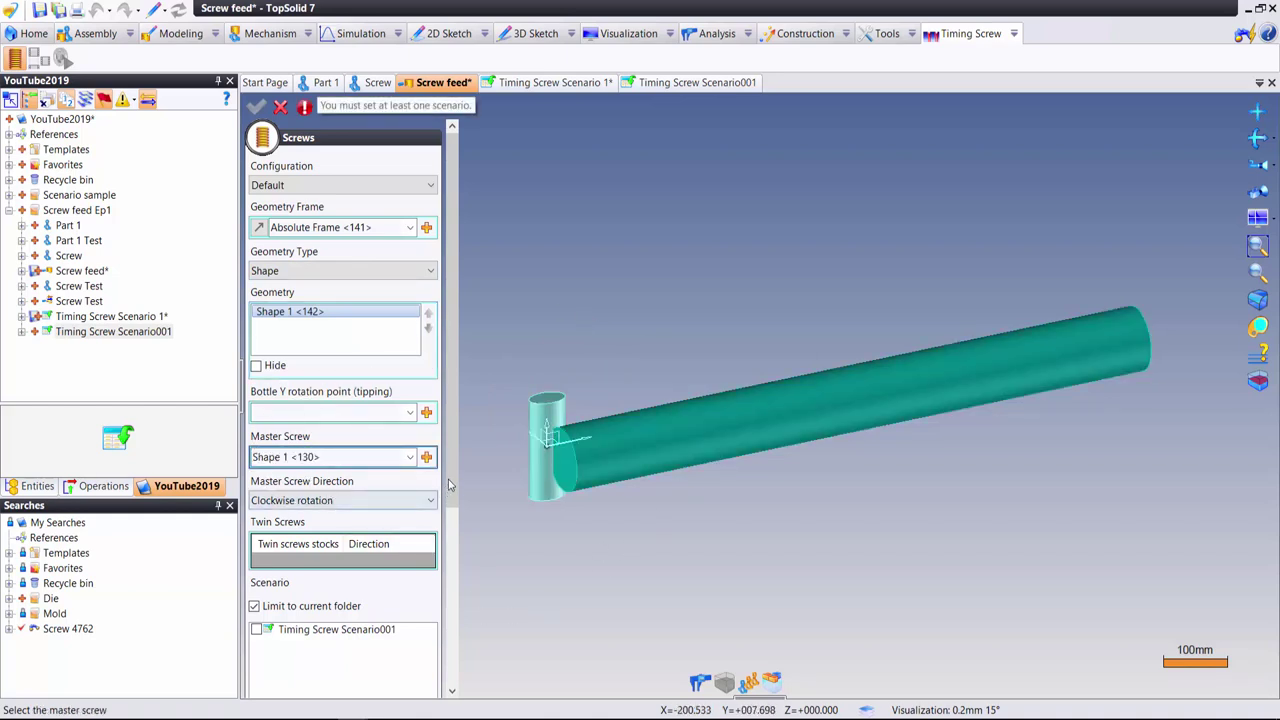
left_click_drag(450, 456, 446, 602)
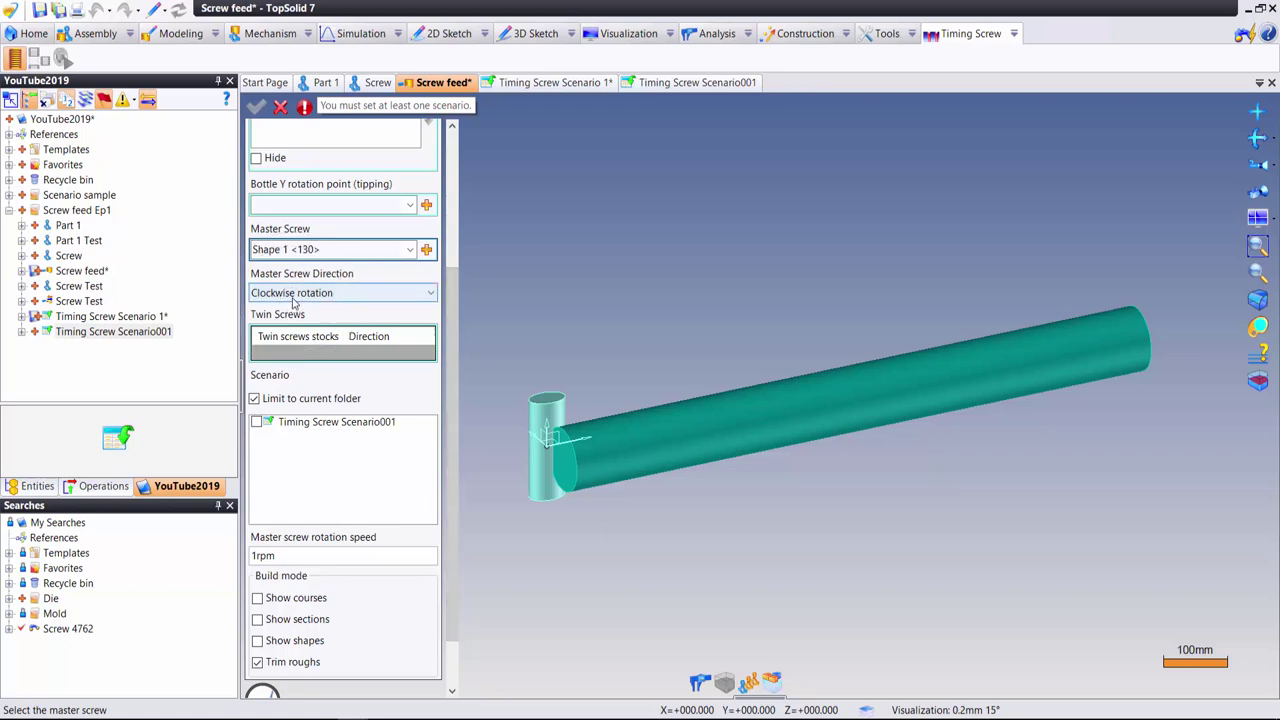
- Select Timing Screw Scenario001 as the scenario and keep the master screw speed at 1rpm
left_click(293, 299)
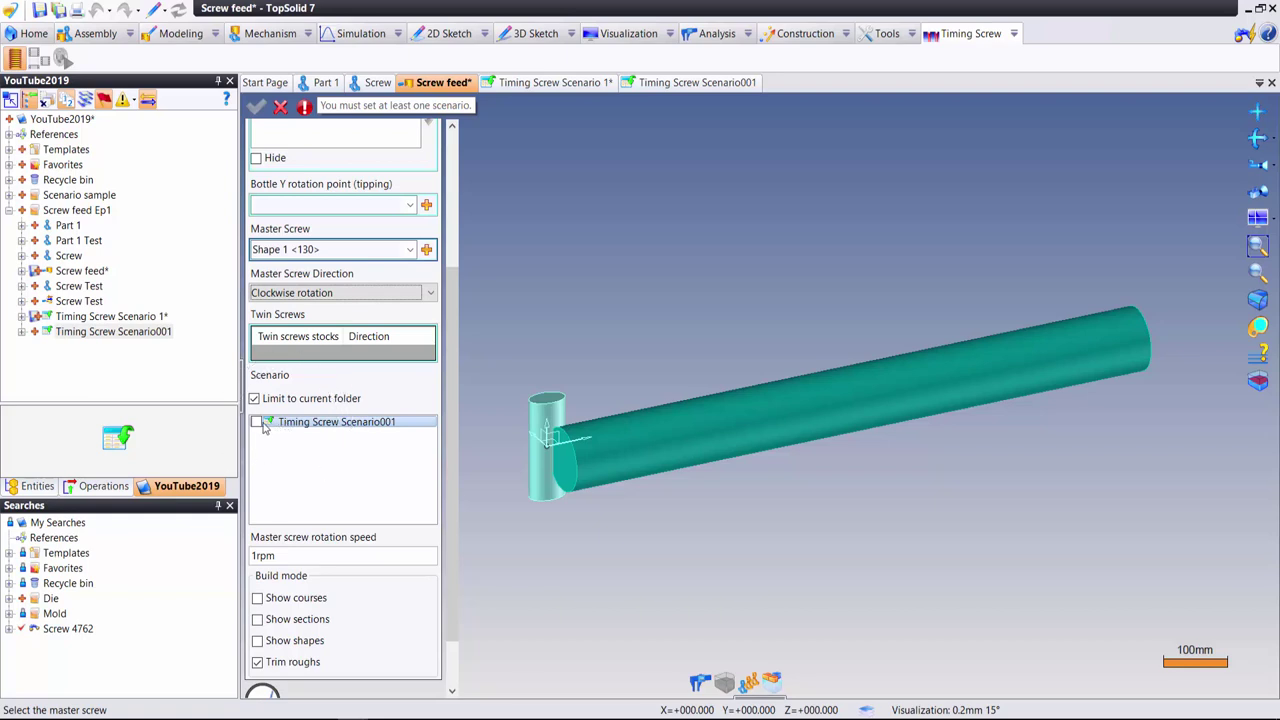
left_click(260, 424)
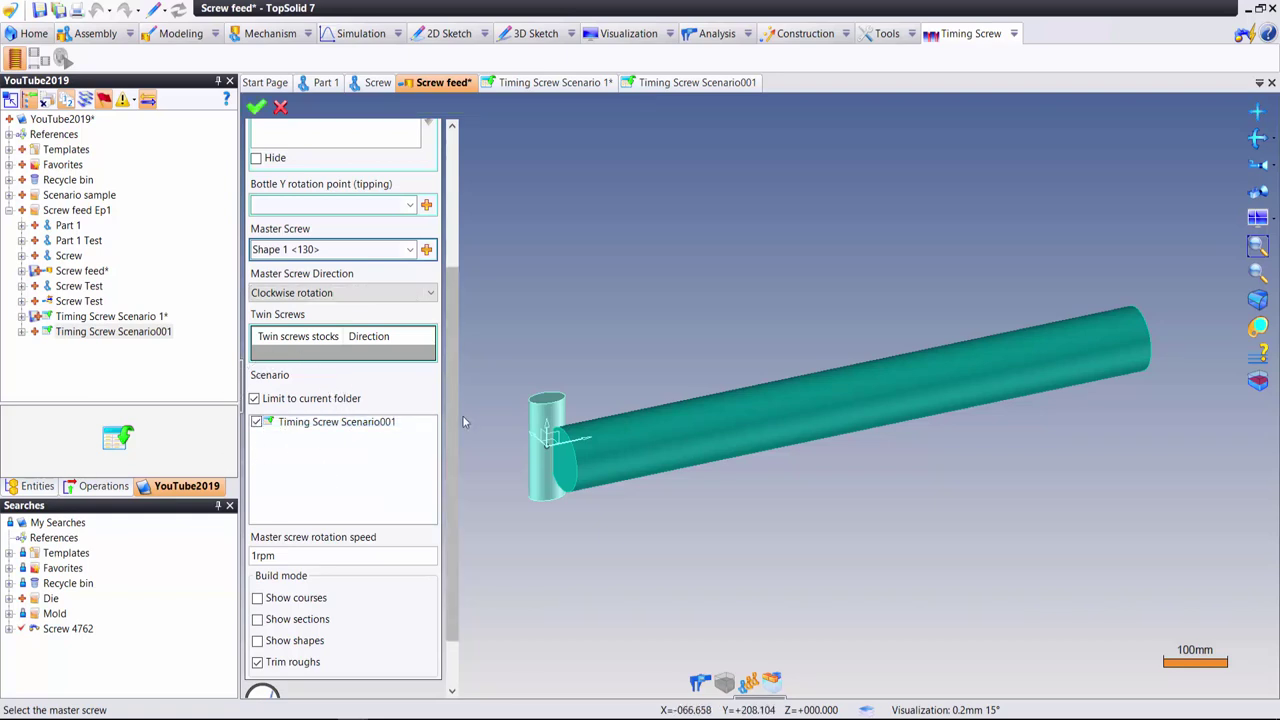
left_click_drag(454, 409, 443, 509)
left_click(278, 489)
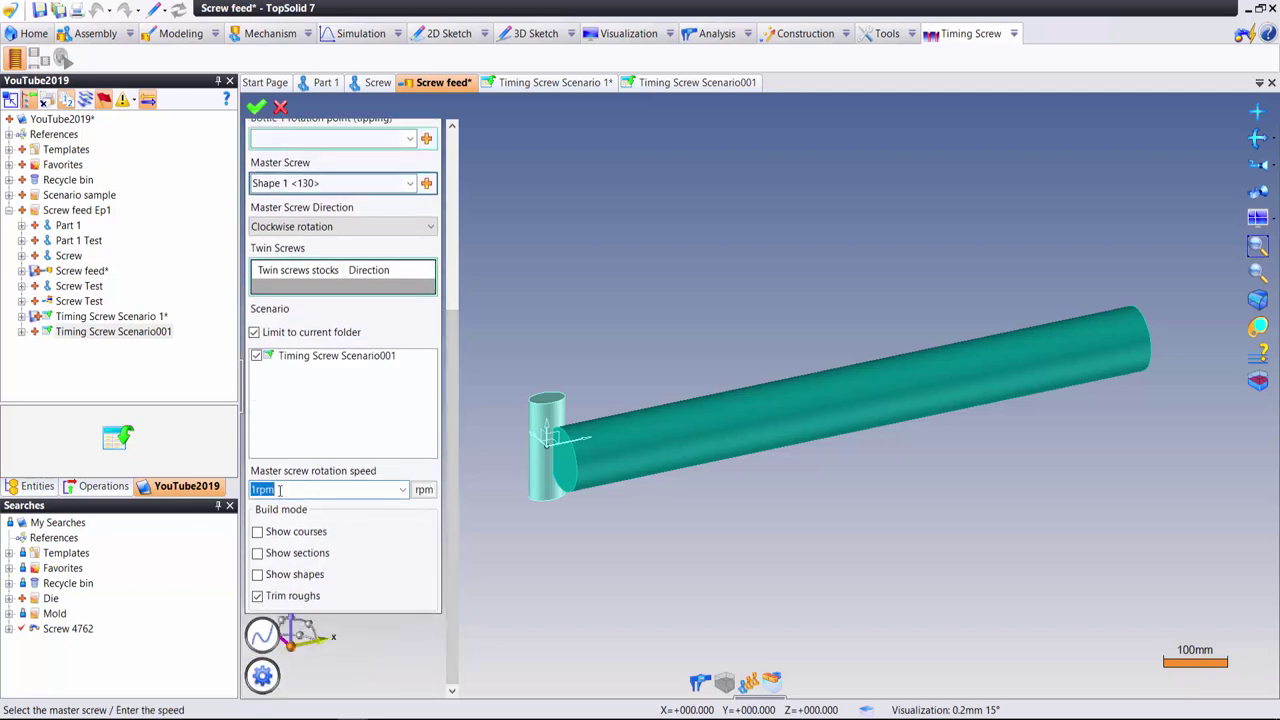
left_click(326, 410)
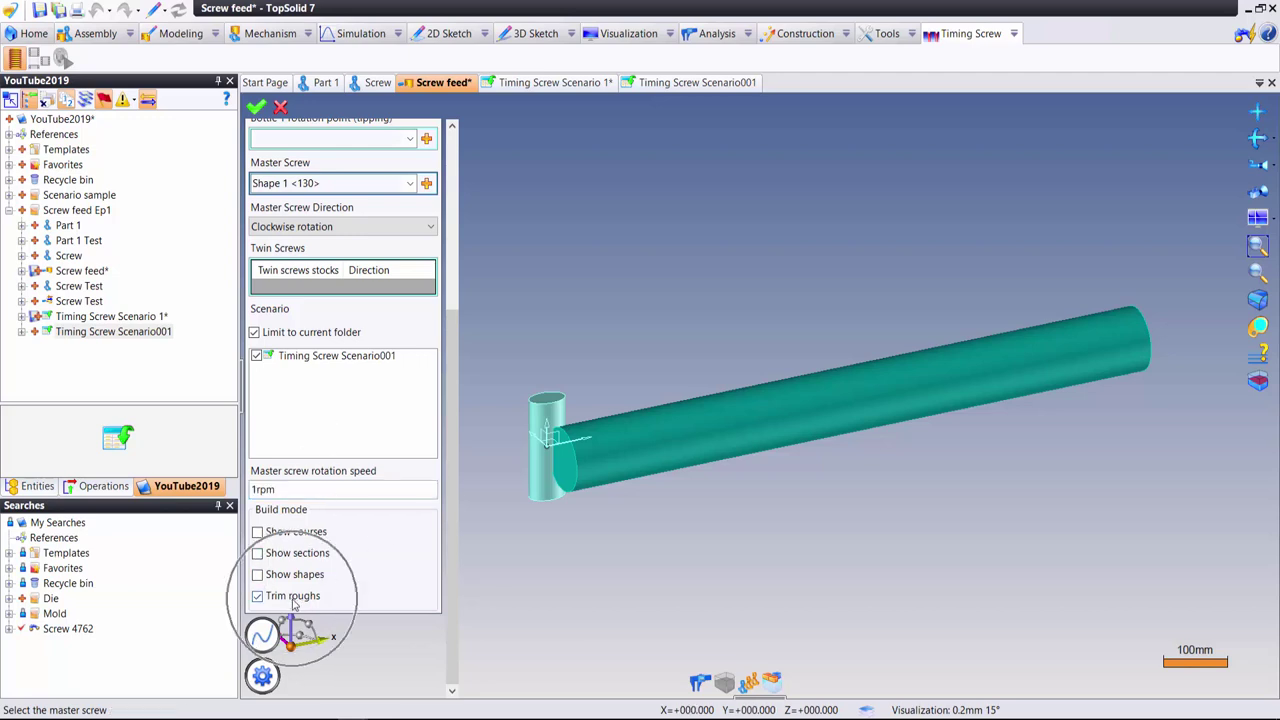
left_click_drag(452, 515, 452, 335)
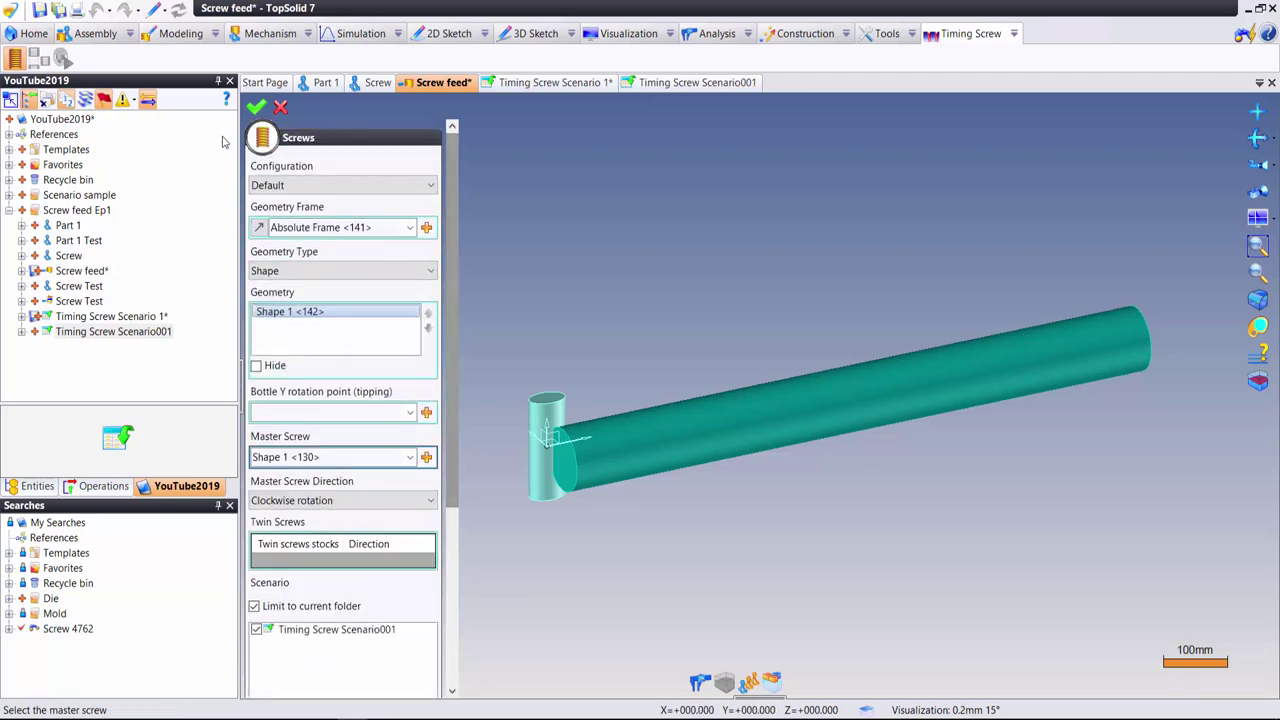
left_click(257, 108)
- Build the timing screw, hide the teal flight surface, and launch the simulation in front view
left_click(257, 108)
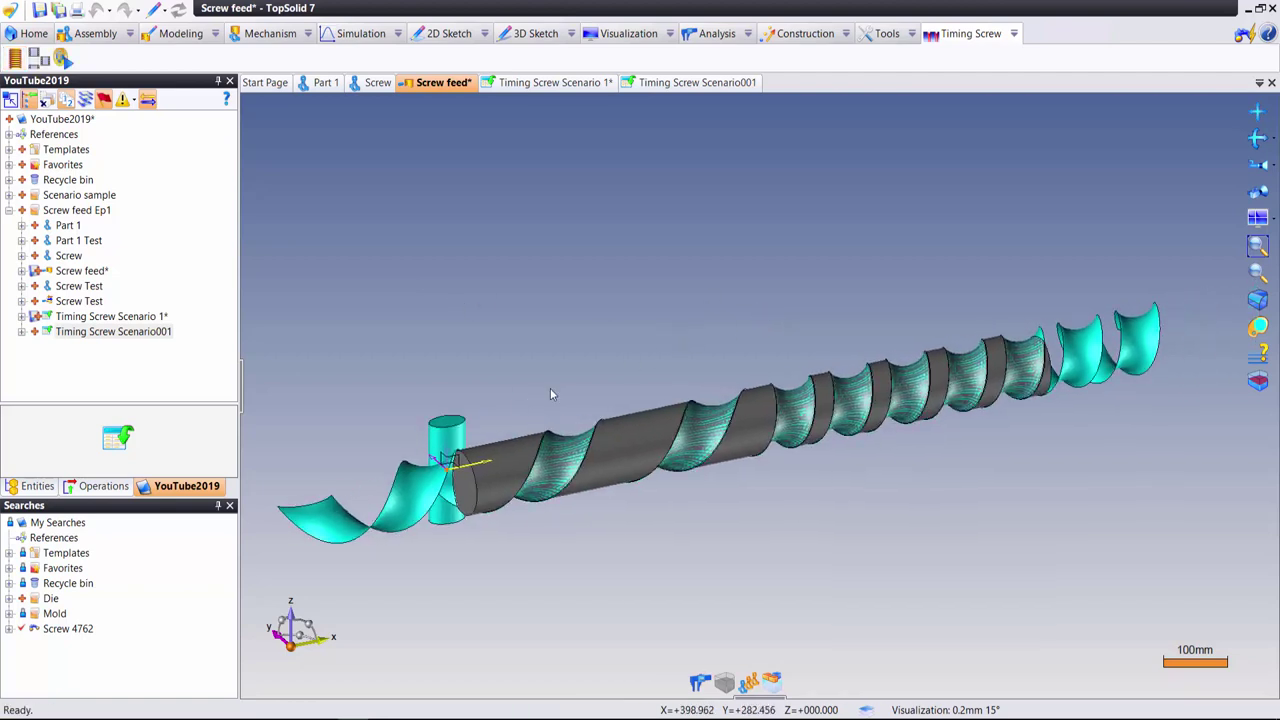
right_click(418, 498)
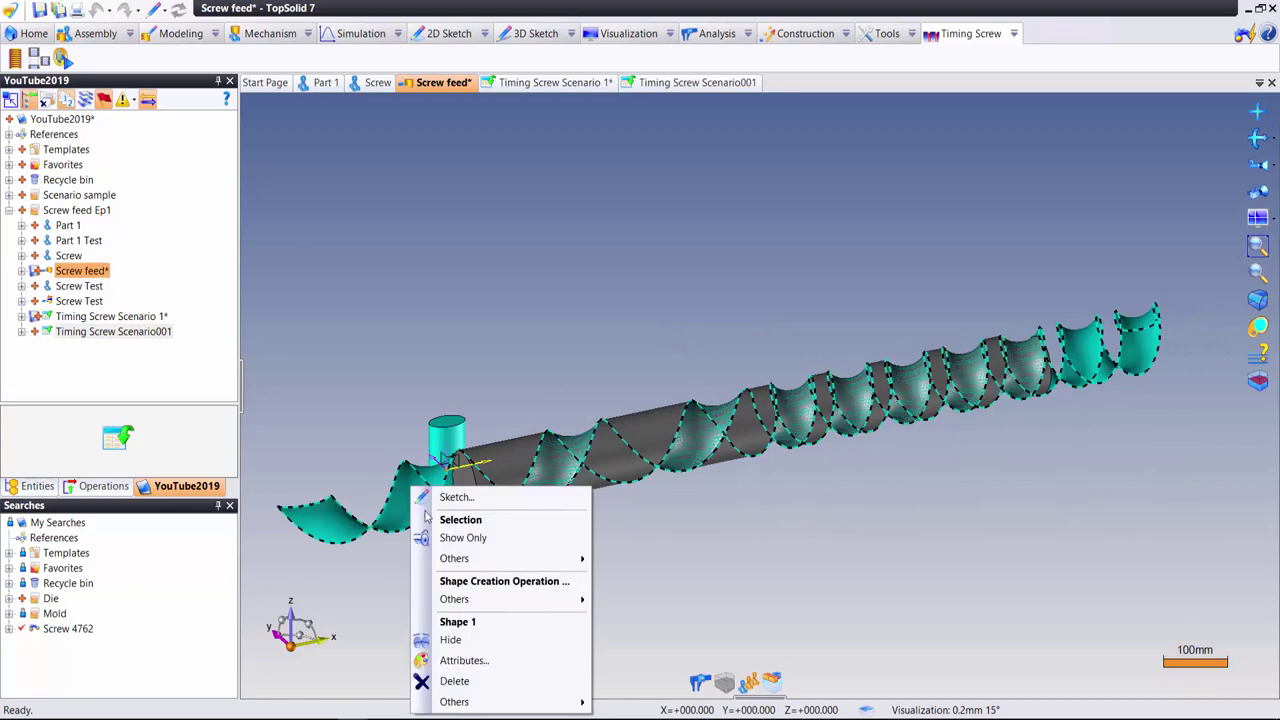
left_click(461, 642)
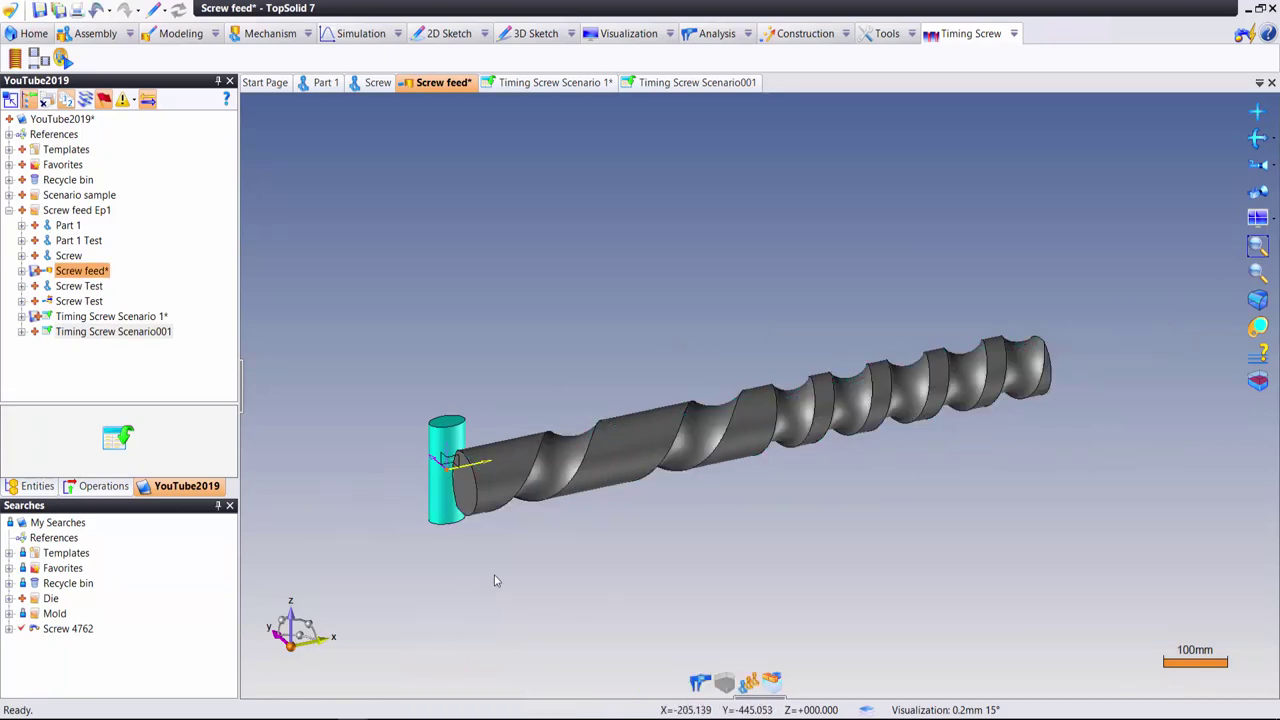
left_click(1264, 166)
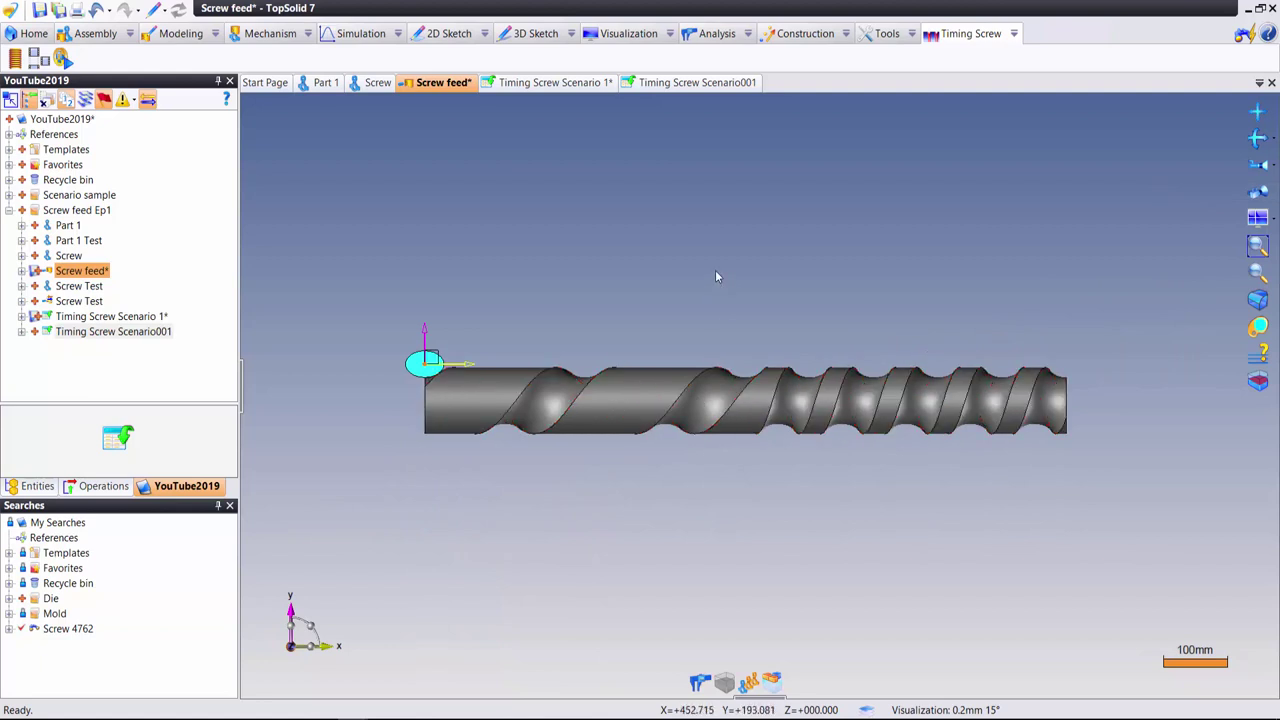
left_click(62, 60)
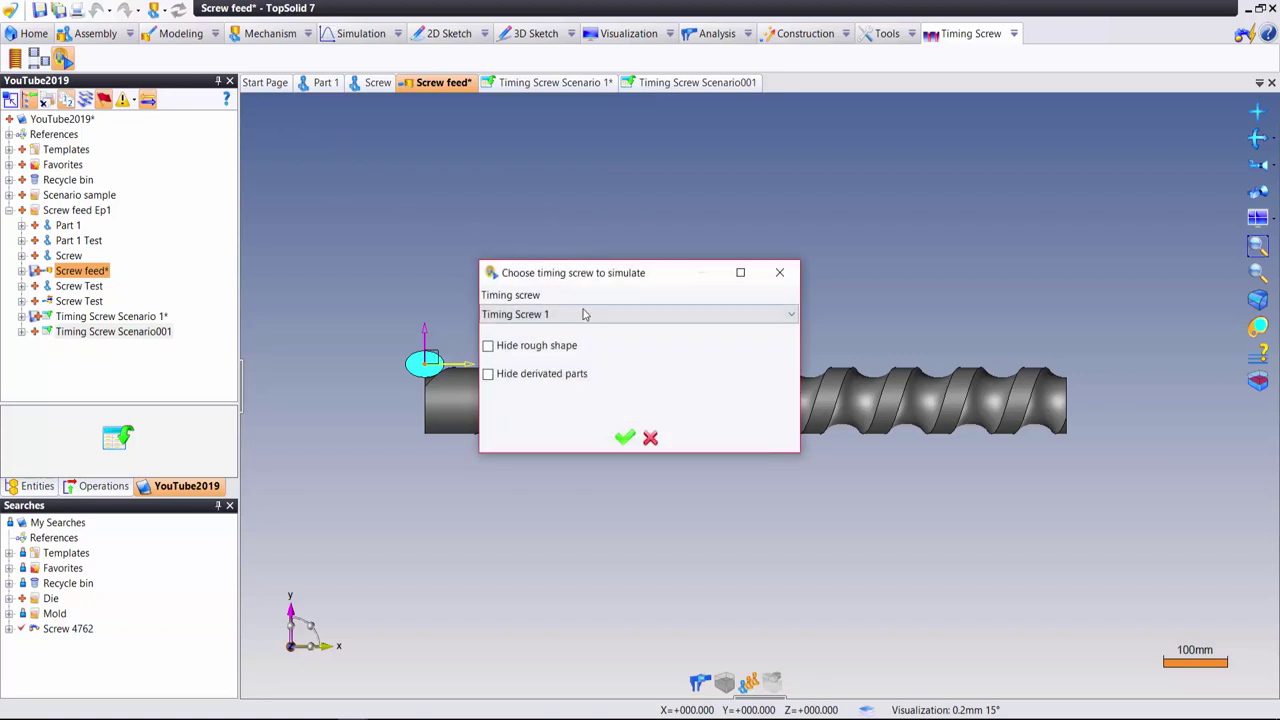
- Play the Timing Screw 1 simulation, watching the teal part in front and perspective views
left_click_drag(600, 268, 686, 236)
left_click(708, 397)
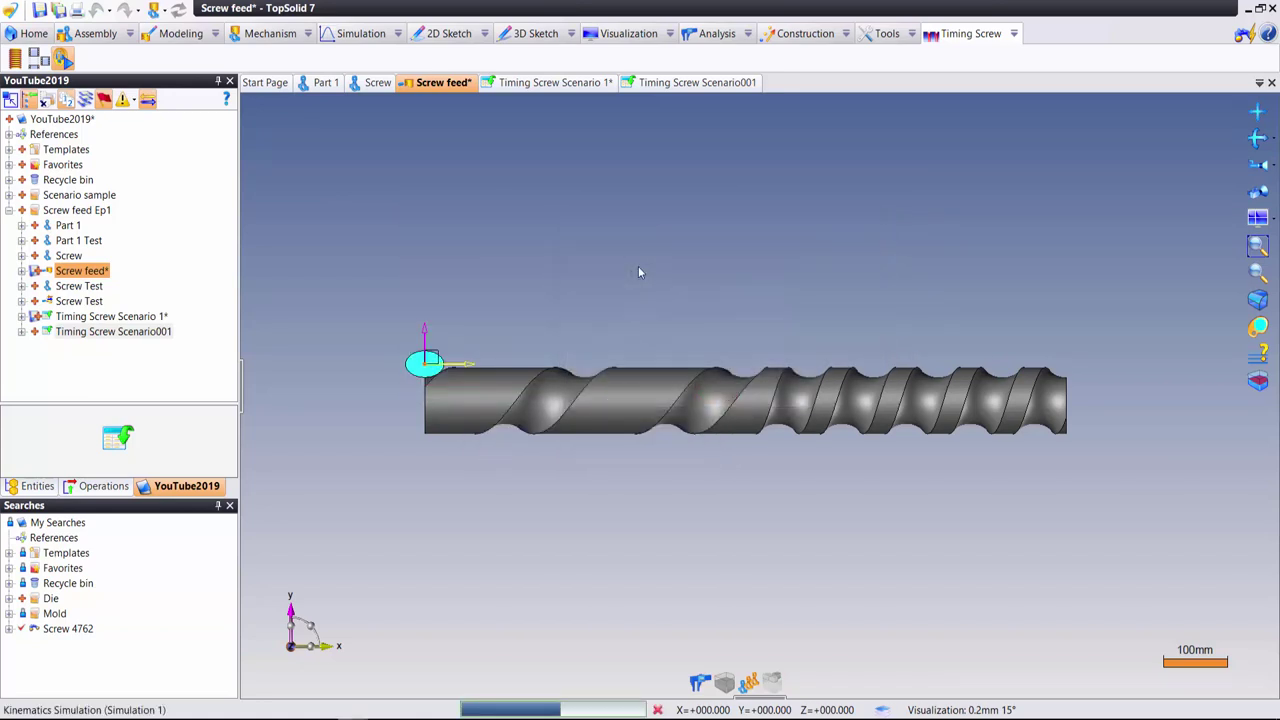
left_click(266, 140)
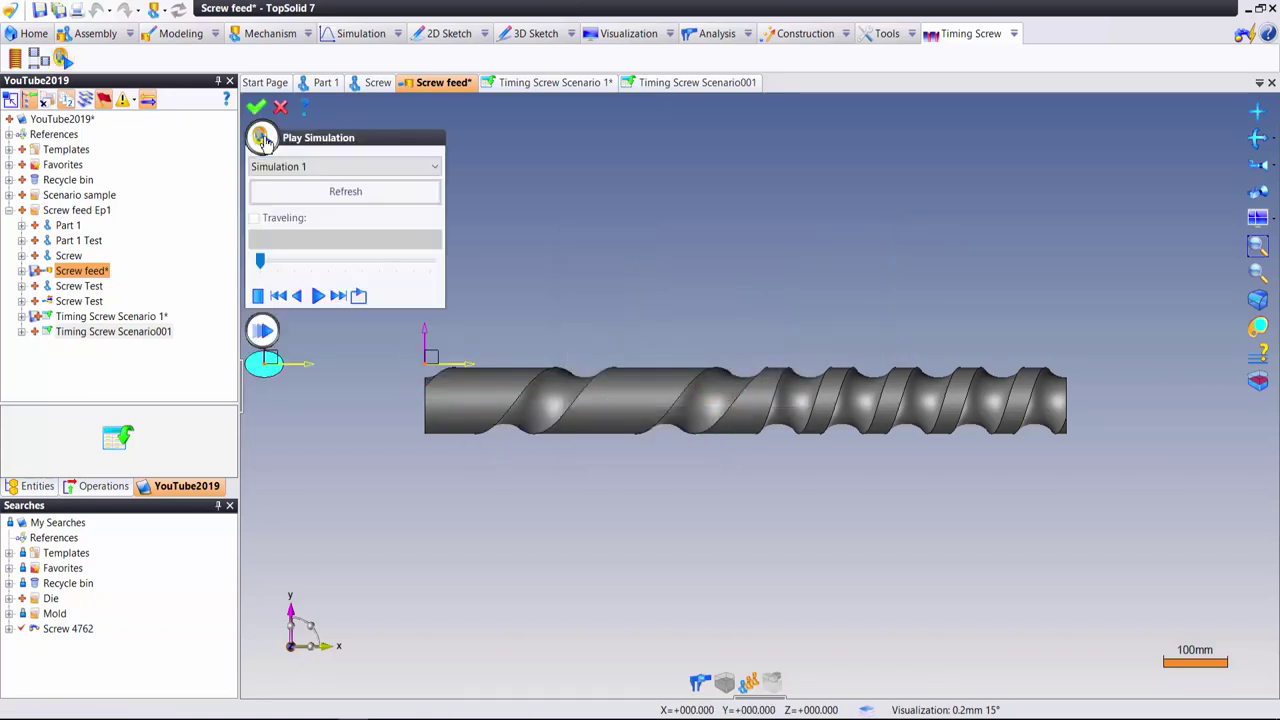
left_click(317, 295)
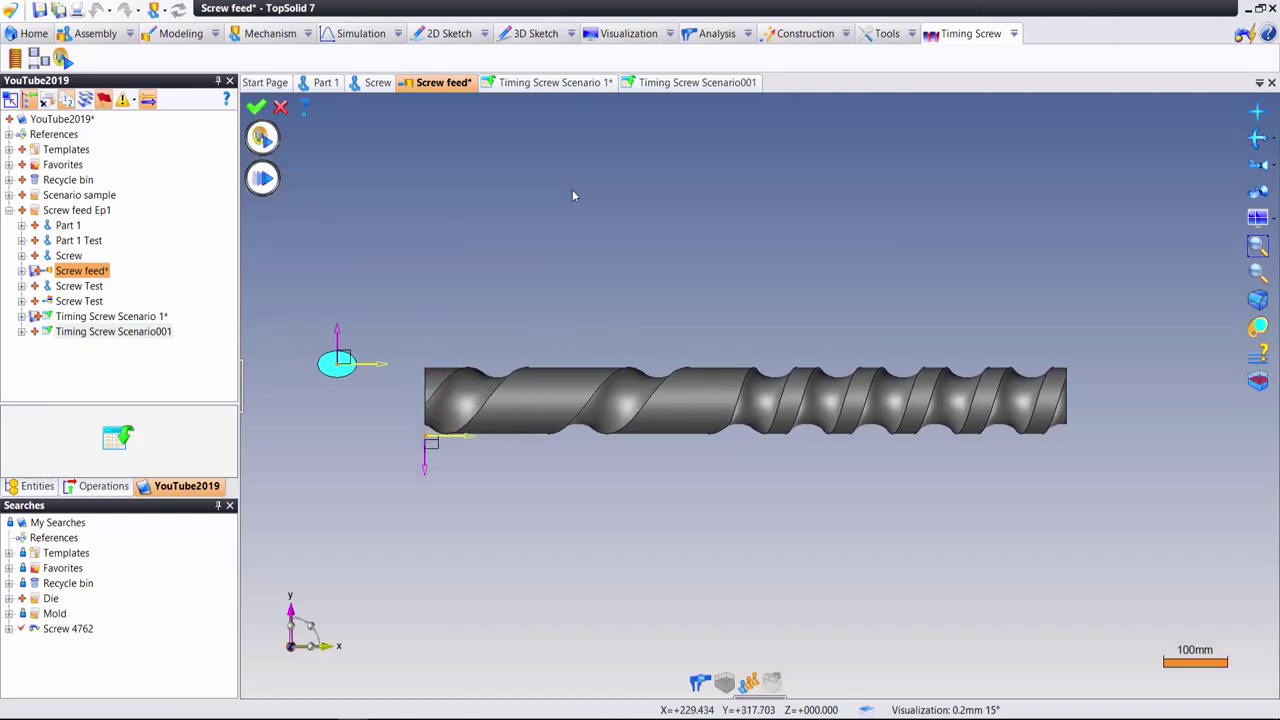
left_click(1251, 200)
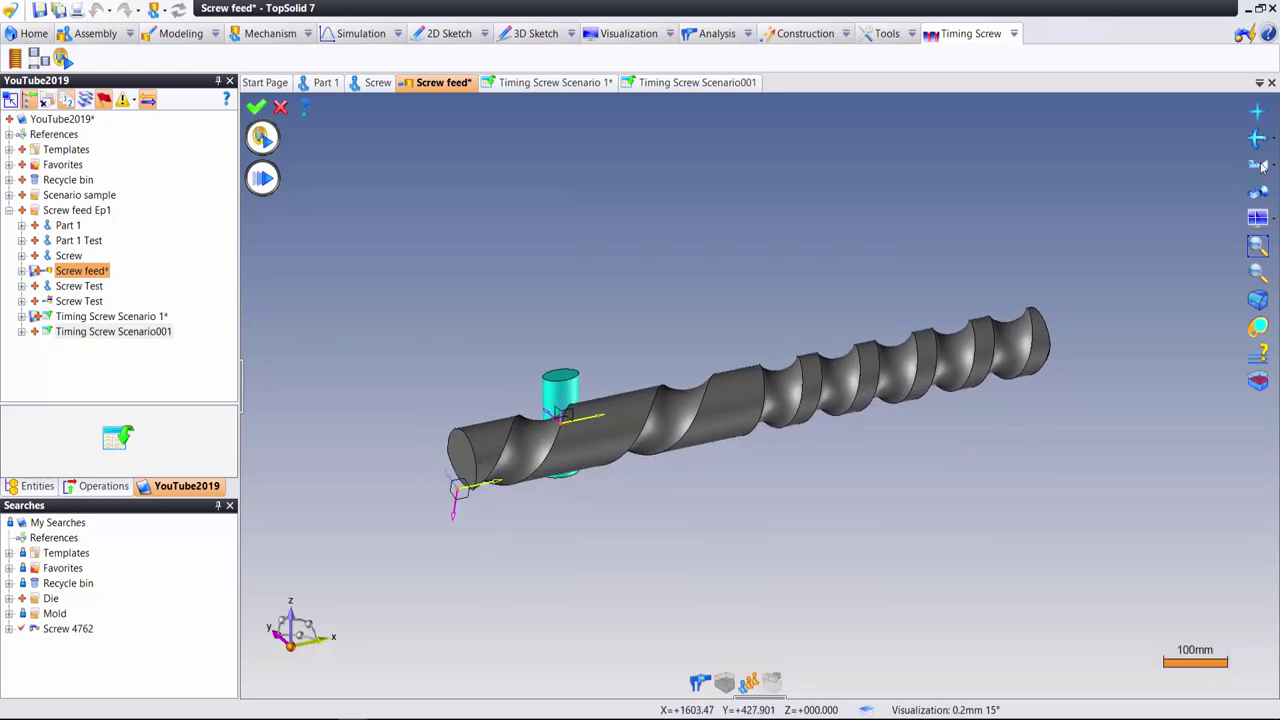
left_click(1256, 168)
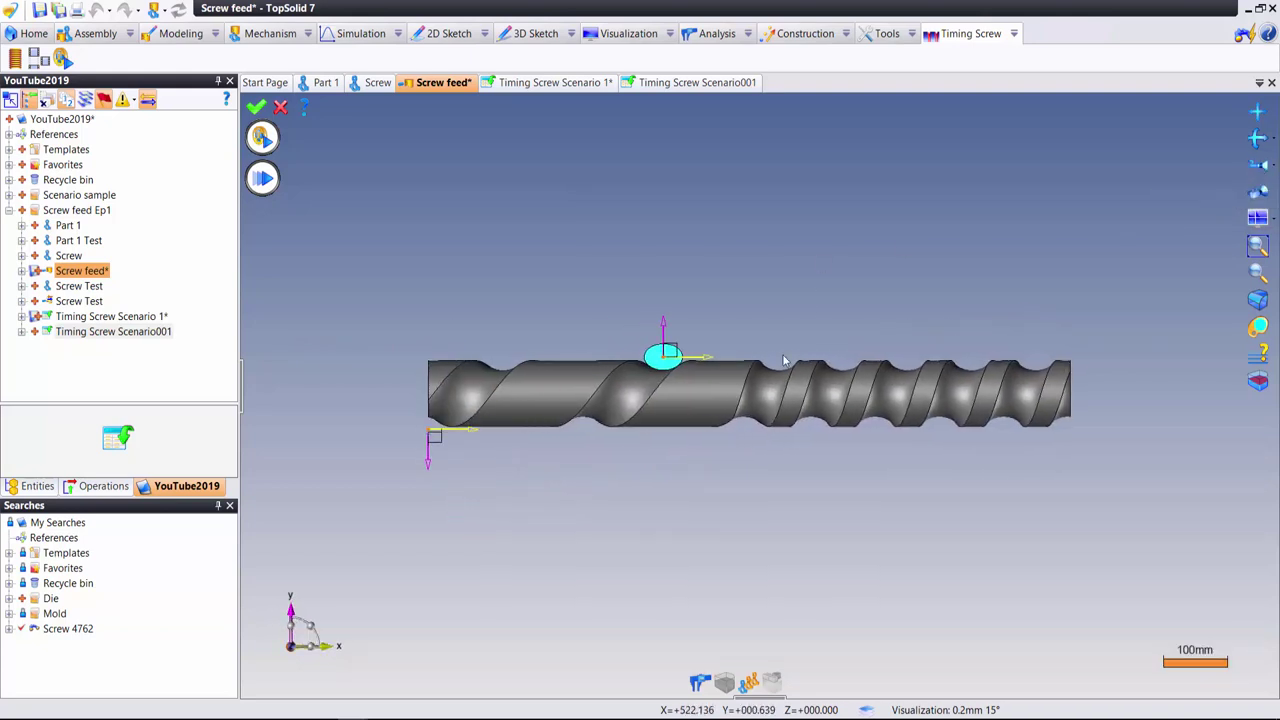
left_click(1252, 200)
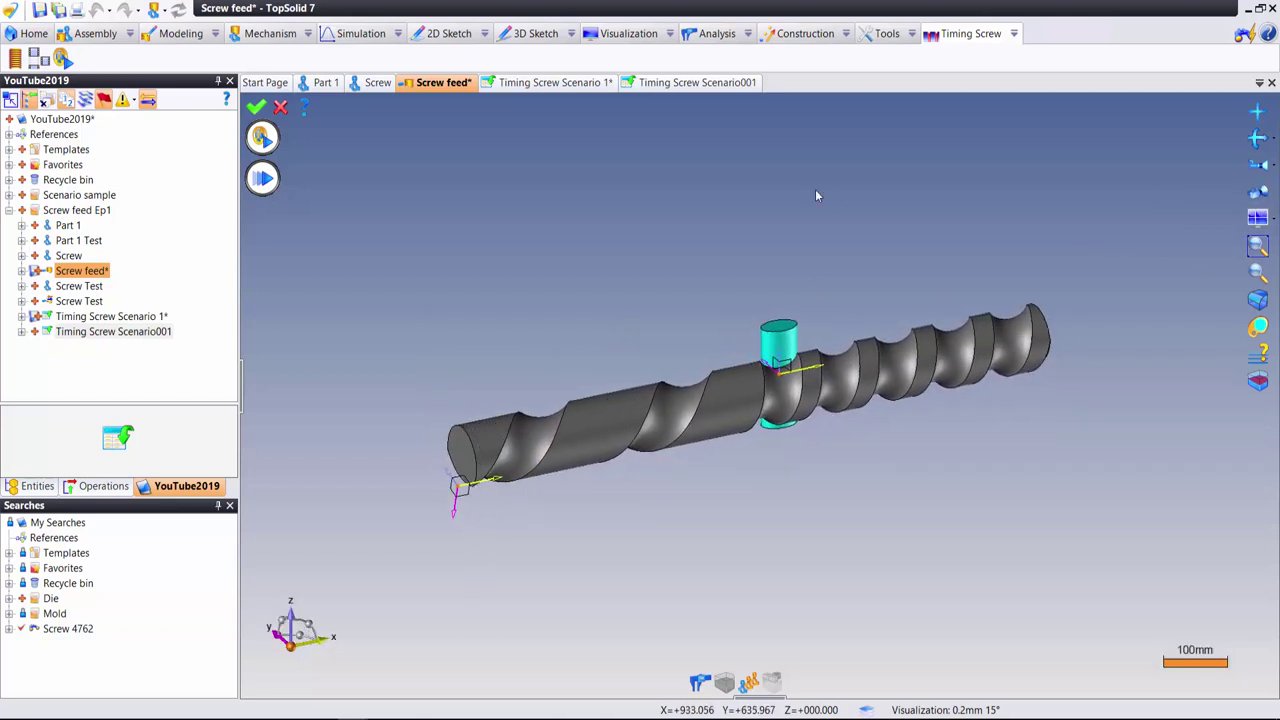